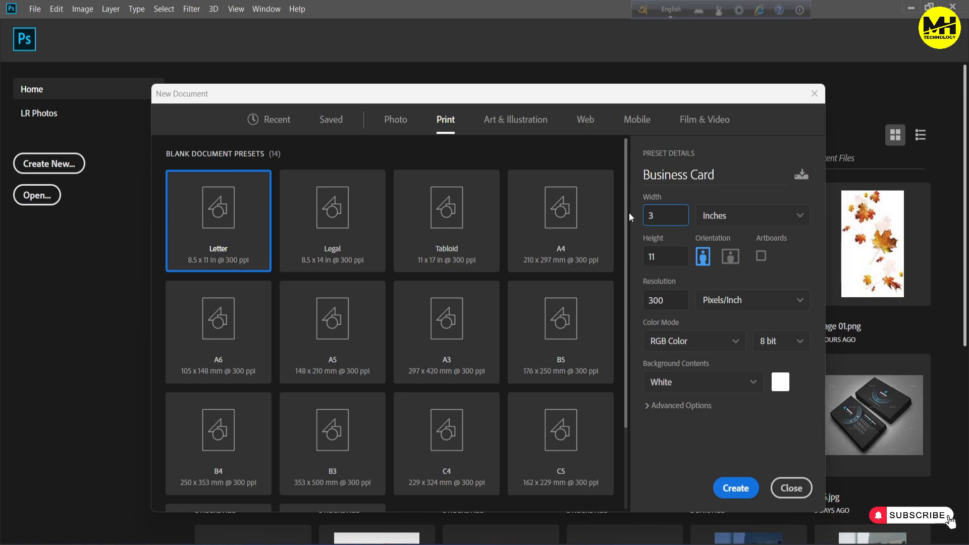
Create a 3.5 x 2 inch landscape Business Card document at 300 pixels/inch in CMYK Color with a white background
left_click_drag(666, 256, 627, 256)
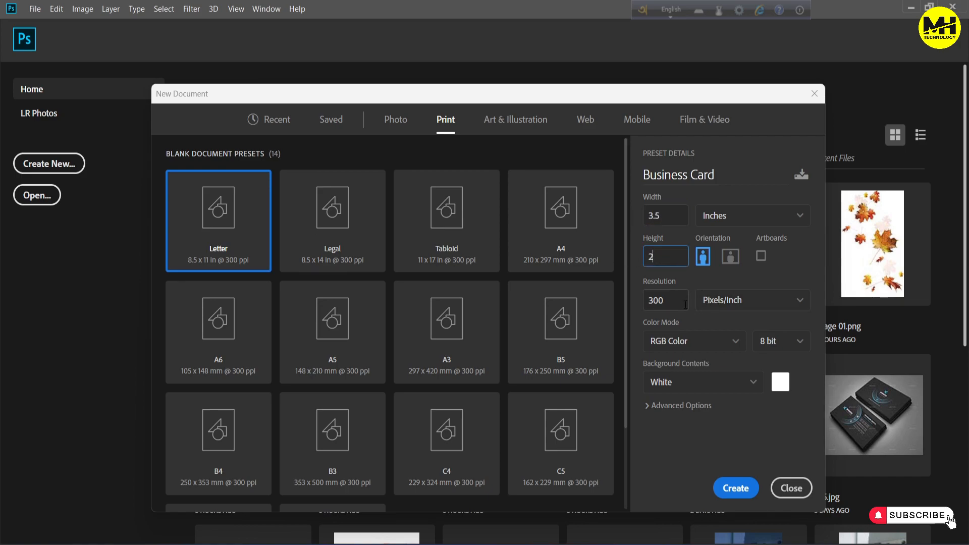
left_click(701, 348)
left_click(687, 433)
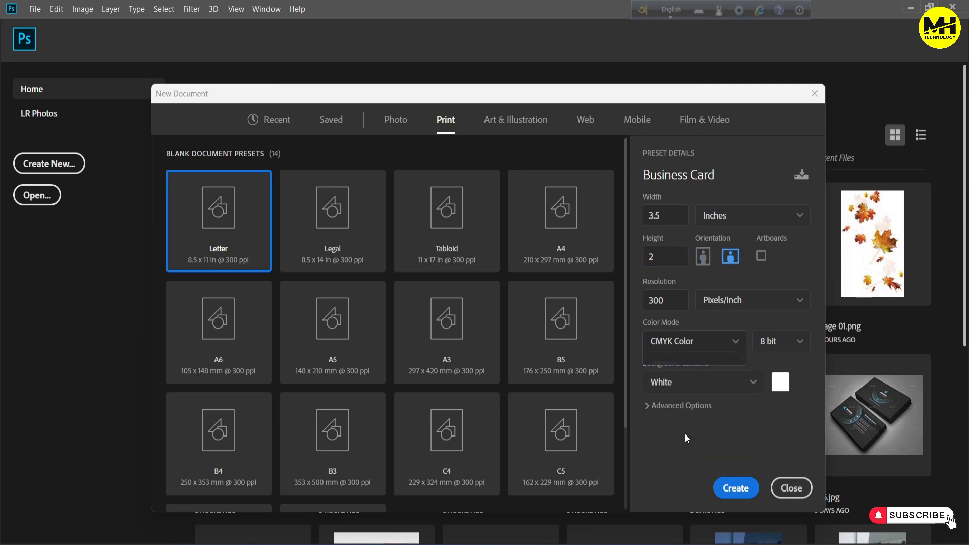
left_click(737, 488)
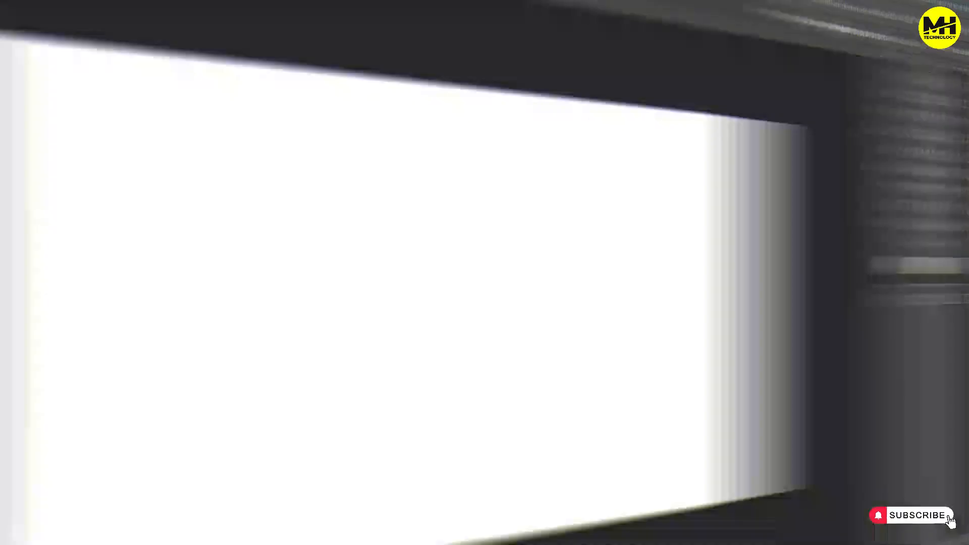
Place guides along all four edges of the white card
left_click_drag(51, 268, 198, 268)
left_click_drag(353, 67, 353, 463)
left_click_drag(52, 390, 728, 374)
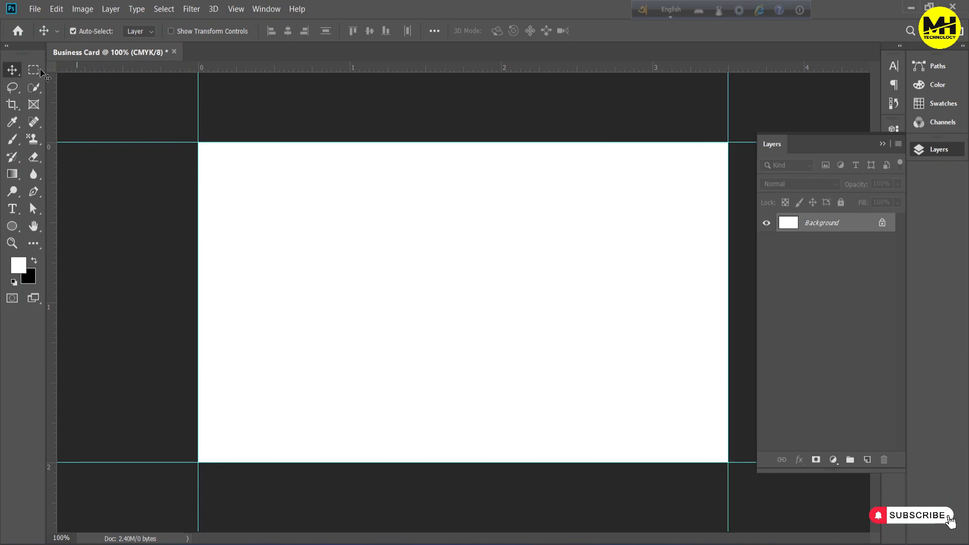
Add safe-margin guides slightly inside all four card edges, using a small rectangular selection as the spacer, and clear the selection
left_click(234, 172)
left_click_drag(241, 179, 206, 150)
left_click_drag(222, 67, 223, 155)
left_click_drag(52, 139, 210, 144)
left_click_drag(204, 149, 723, 456)
left_click_drag(735, 67, 738, 450)
left_click_drag(52, 405, 715, 487)
key("ctrl+d")
key("v")
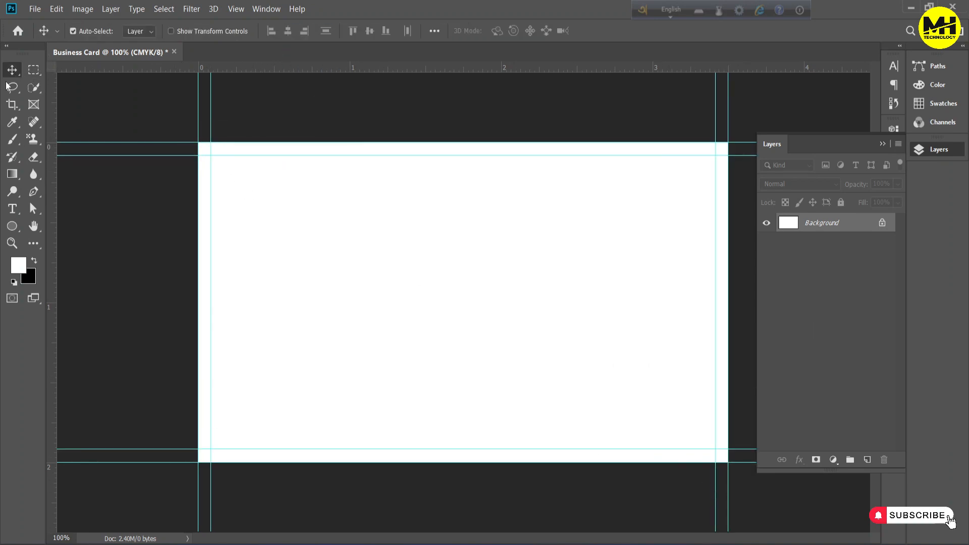
Extend the canvas by 0.25 inches in width and height, relative to its current size and anchored at the centre
left_click(81, 9)
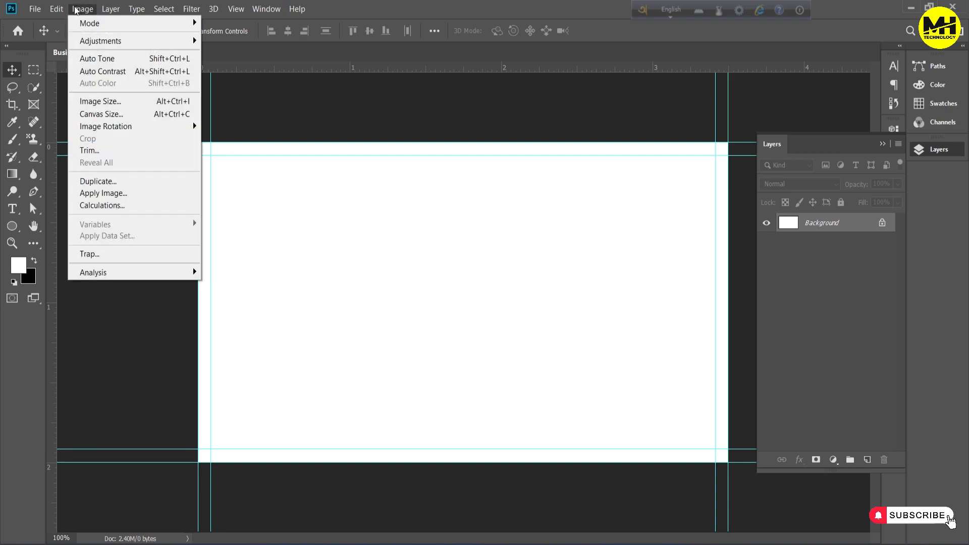
left_click(99, 114)
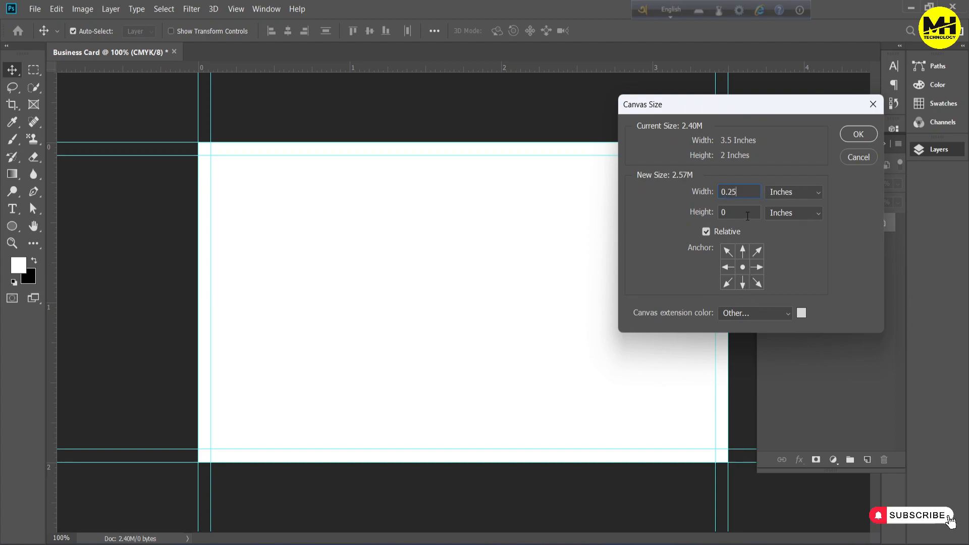
type("0.25")
left_click(859, 134)
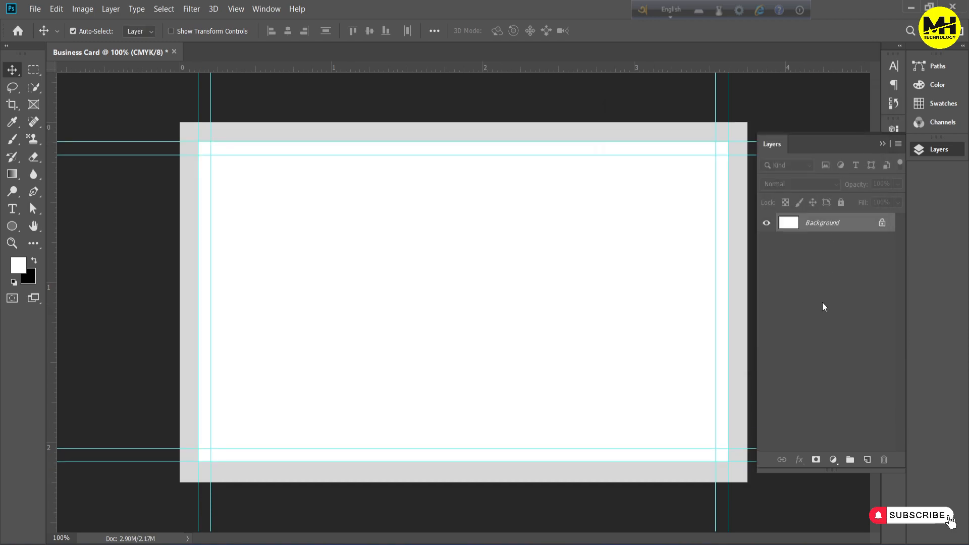
Place guides along all four outer edges of the extended canvas
left_click_drag(547, 70, 483, 122)
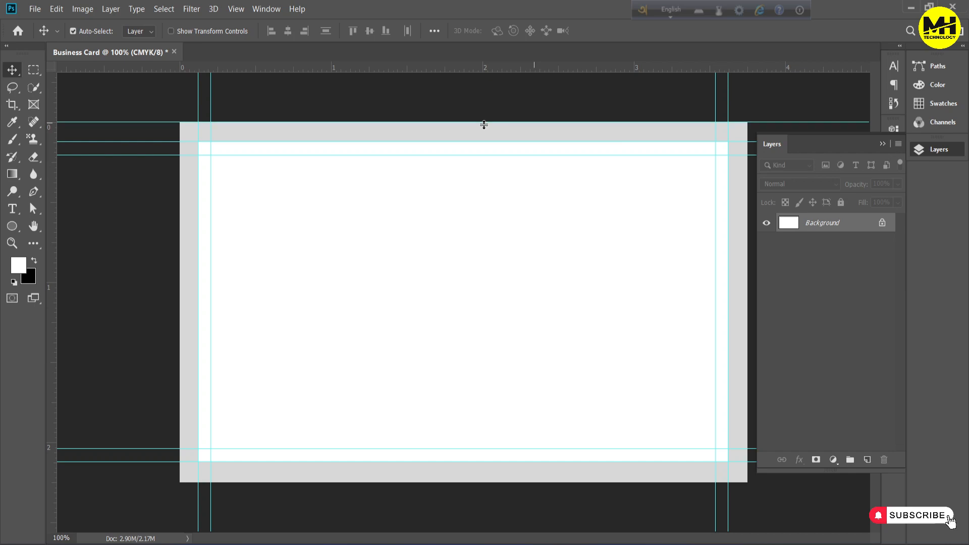
left_click_drag(52, 147, 180, 148)
left_click_drag(407, 69, 417, 486)
left_click_drag(50, 353, 748, 401)
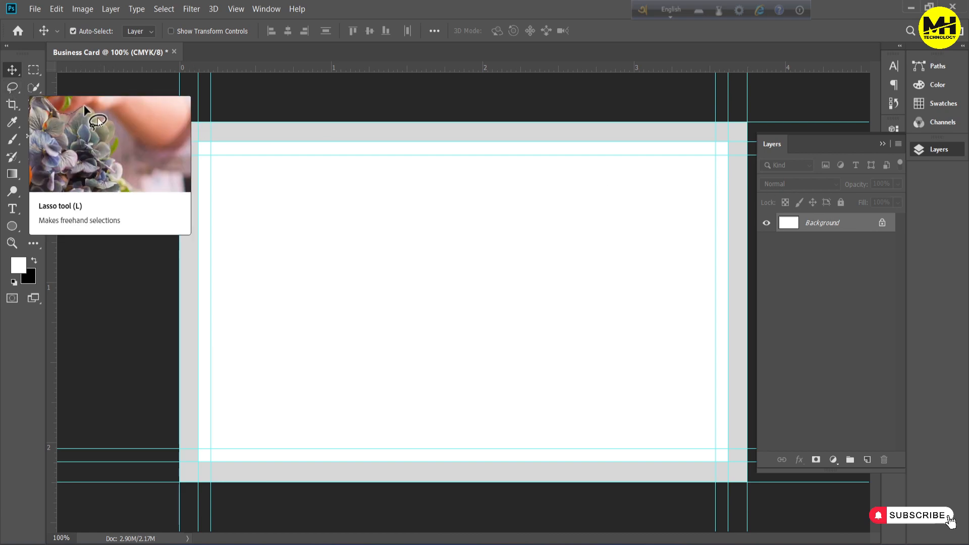
Draw a 1125 x 675 px rectangle shape covering the whole canvas and set its fill to white (ffffff)
left_click_drag(6, 230, 53, 226)
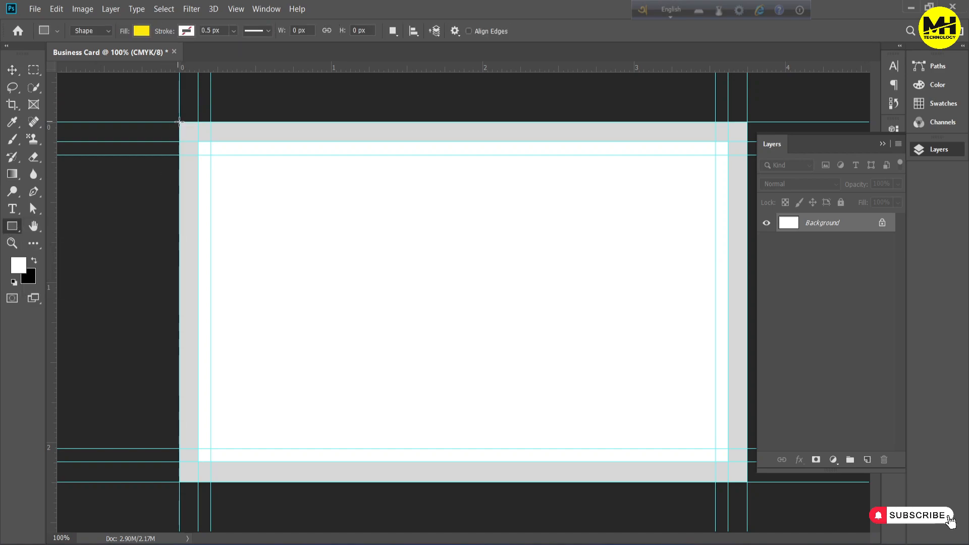
left_click_drag(180, 122, 748, 483)
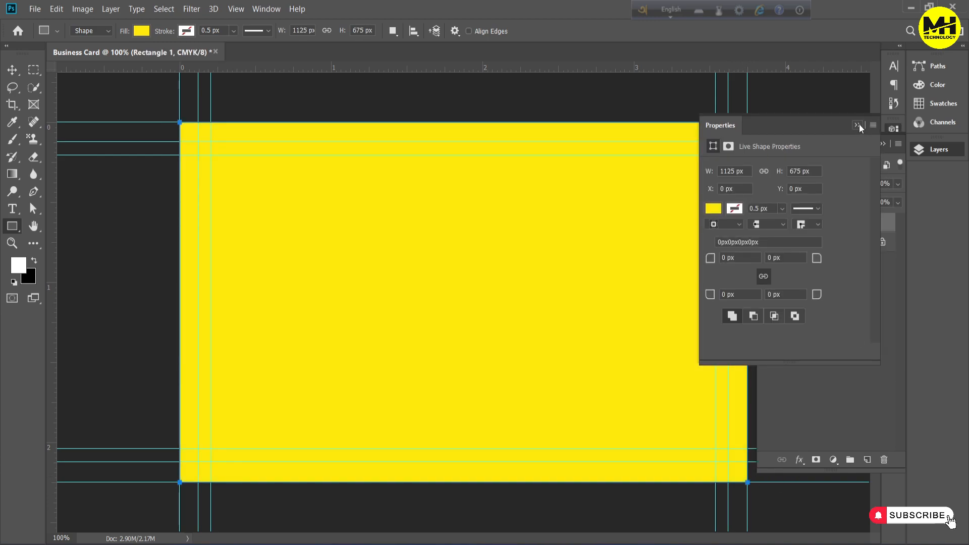
left_click(858, 124)
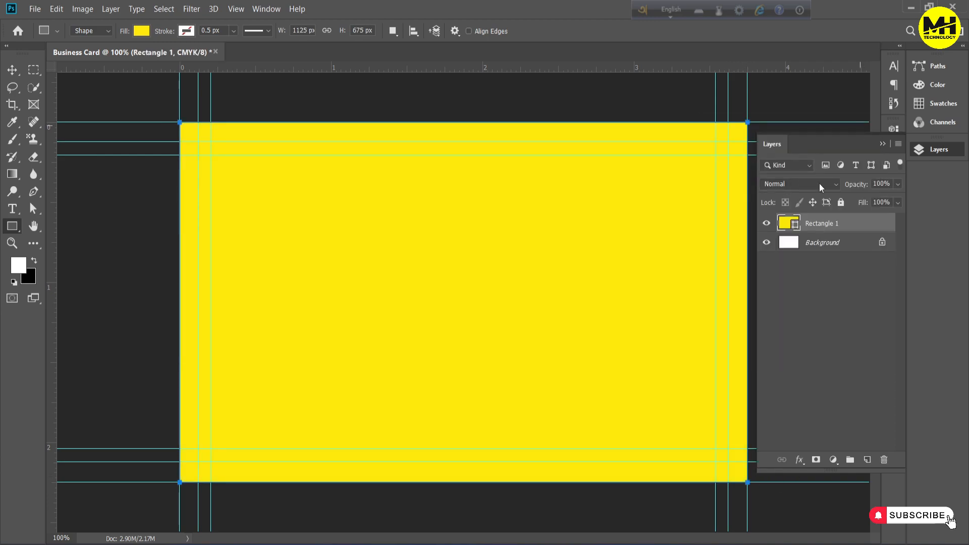
double_click(796, 227)
left_click_drag(645, 331, 605, 312)
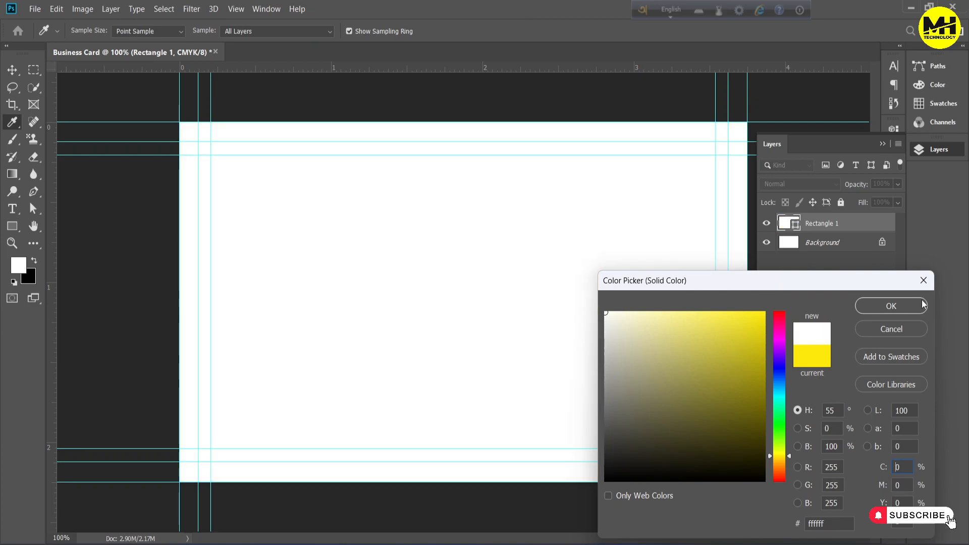
left_click(909, 309)
Delete the original Background layer and rename the white rectangle's layer as BG
left_click(885, 244)
left_click(885, 243)
key("Delete")
double_click(817, 224)
type("BG")
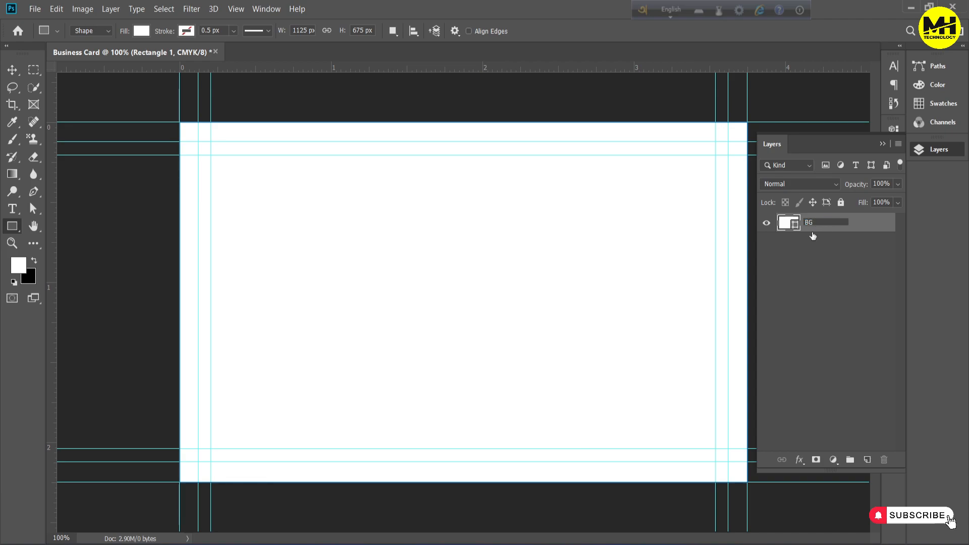
key("Return")
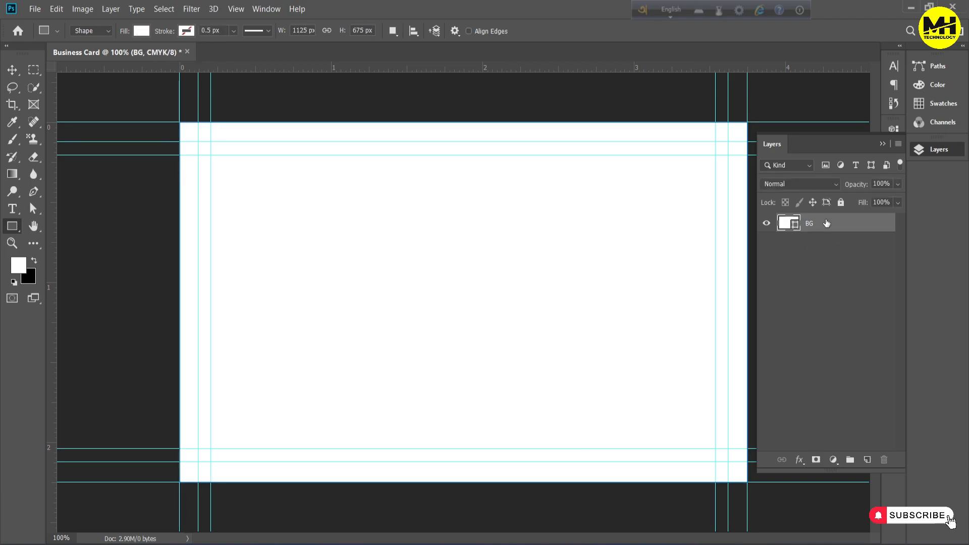
left_click(805, 302)
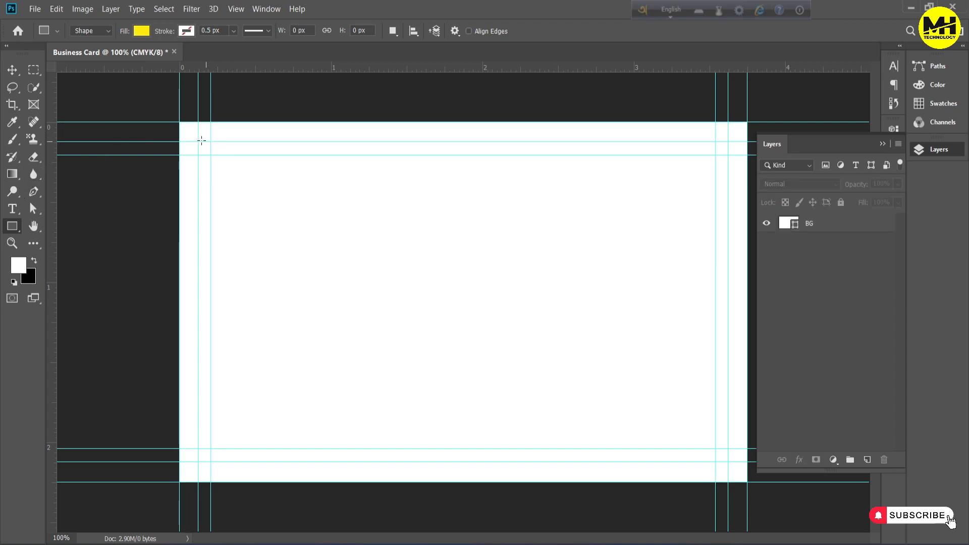
Duplicate the BG layer, put the original into a group named Background, and collapse the group
left_click(831, 223)
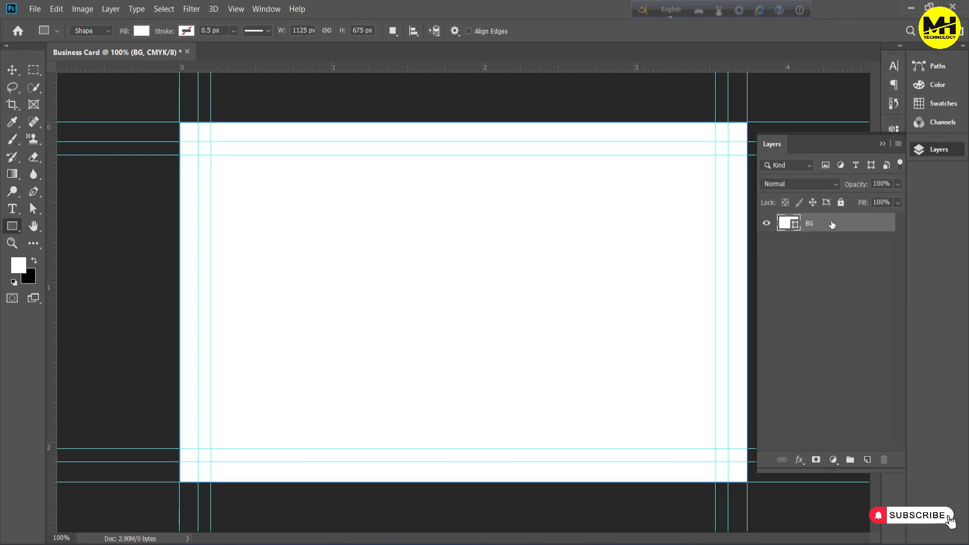
key("ctrl+j")
left_click(824, 242)
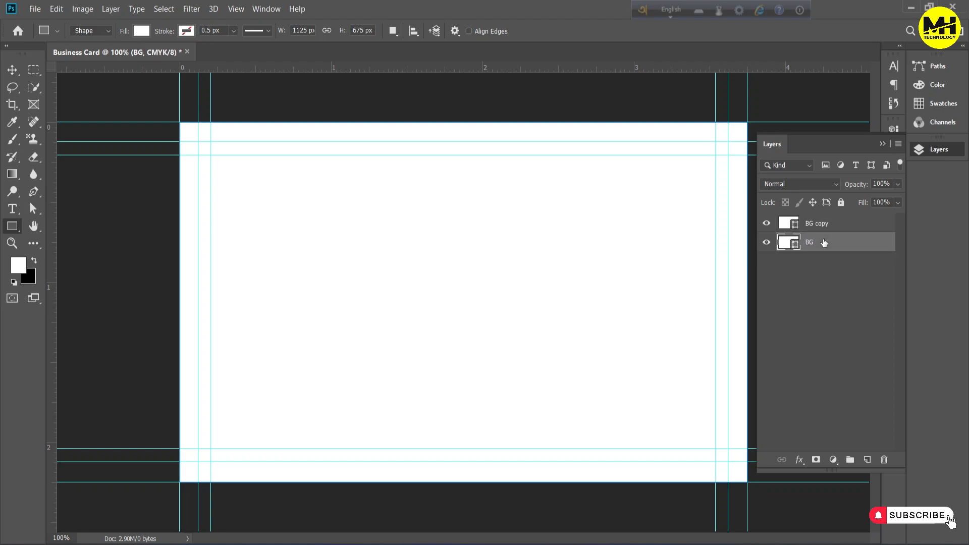
key("ctrl+g")
double_click(813, 240)
type("Background")
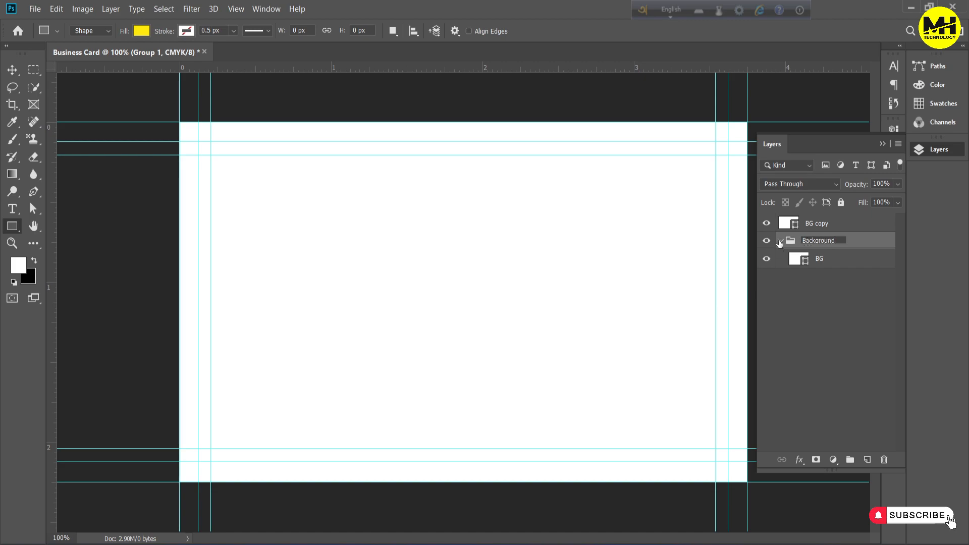
left_click(780, 242)
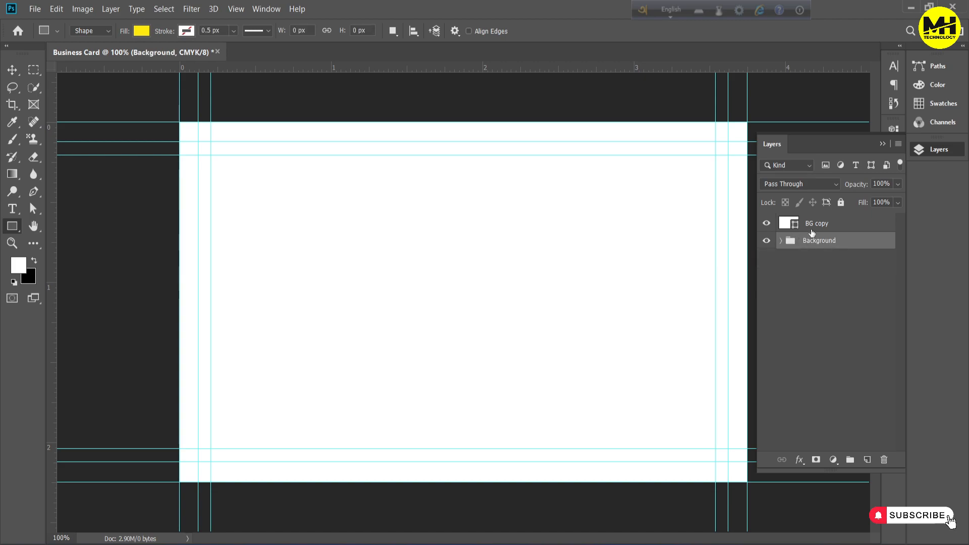
Subtract a 1050 x 600 px rounded rectangle with 10 px radius from the BG copy shape, following the card-edge guides
left_click(811, 225)
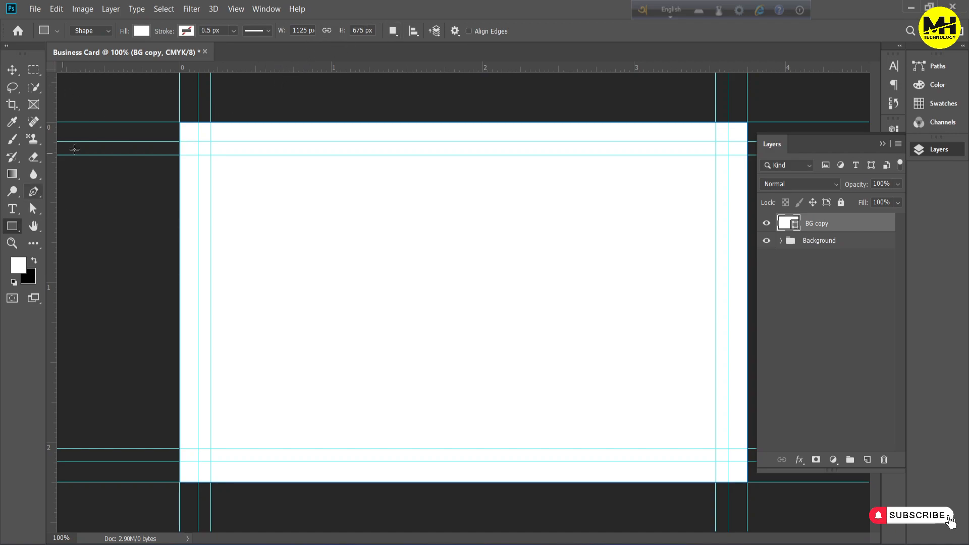
right_click(13, 228)
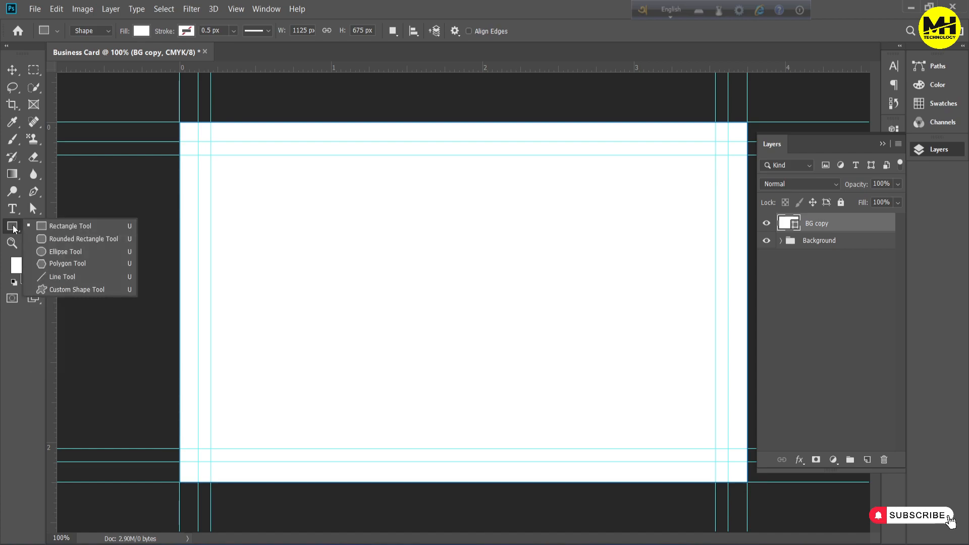
left_click(76, 239)
left_click(397, 30)
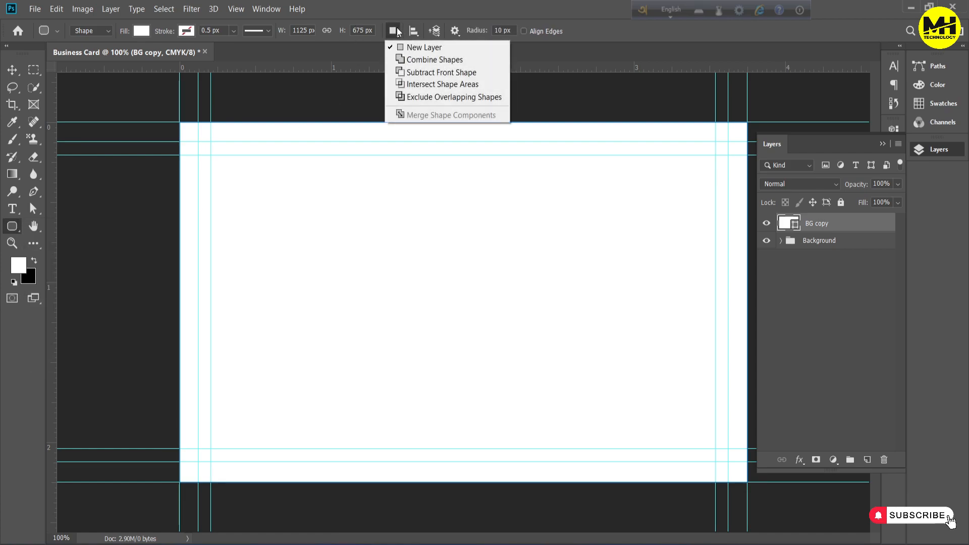
left_click(420, 72)
left_click_drag(199, 142, 728, 463)
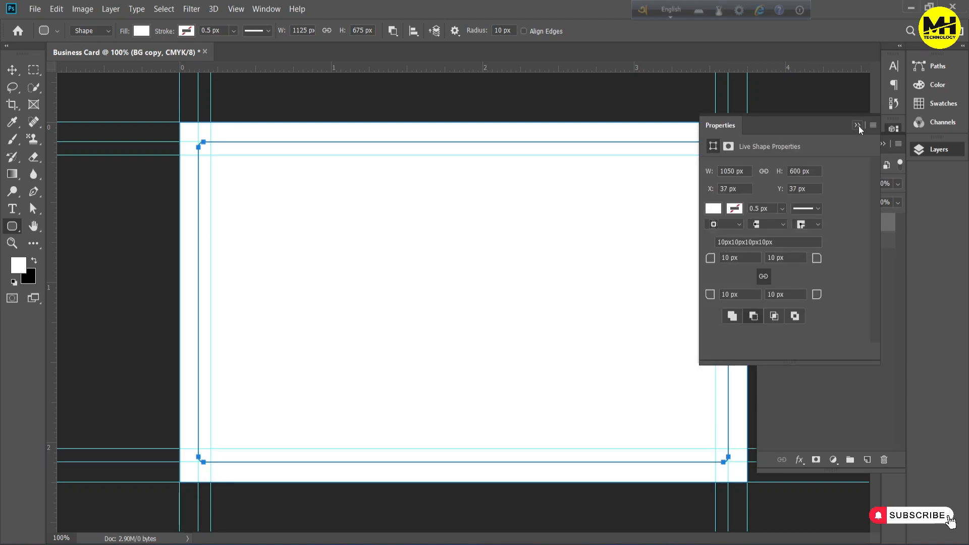
left_click(859, 126)
left_click(829, 265)
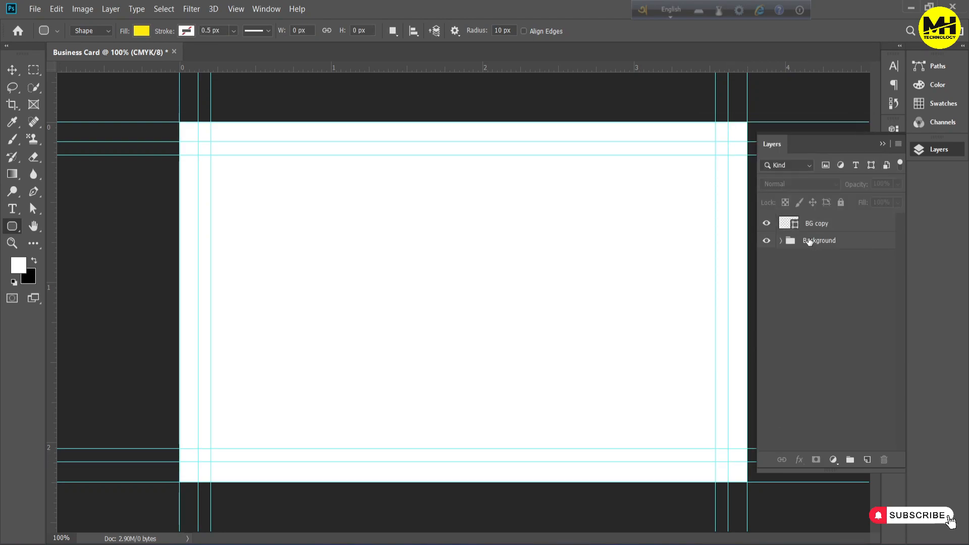
Rename the BG copy layer as Bleed Aria after toggling the visibility of both layers to check the frame
left_click(783, 227)
left_click(767, 224)
left_click(767, 223)
left_click(767, 240)
left_click(768, 241)
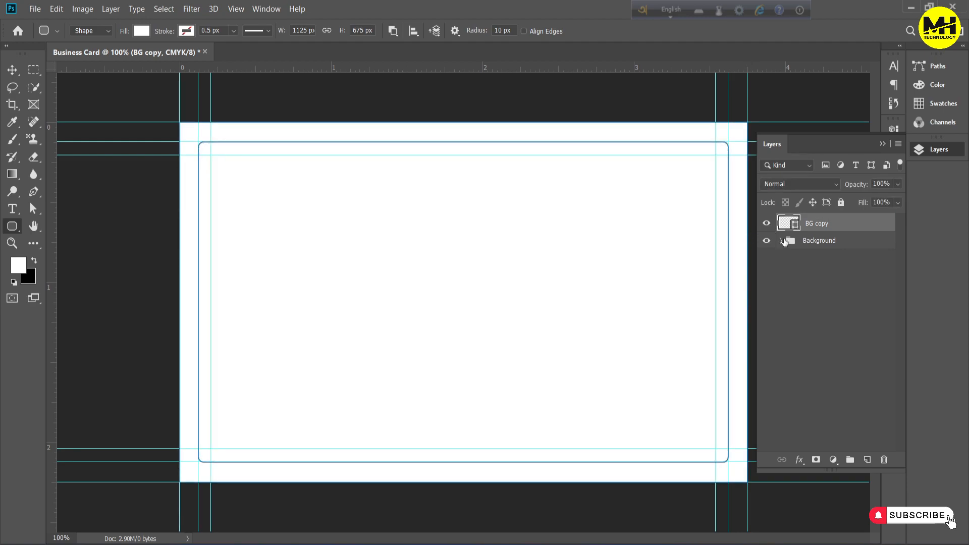
double_click(819, 224)
type("Bleed Aria")
key("Return")
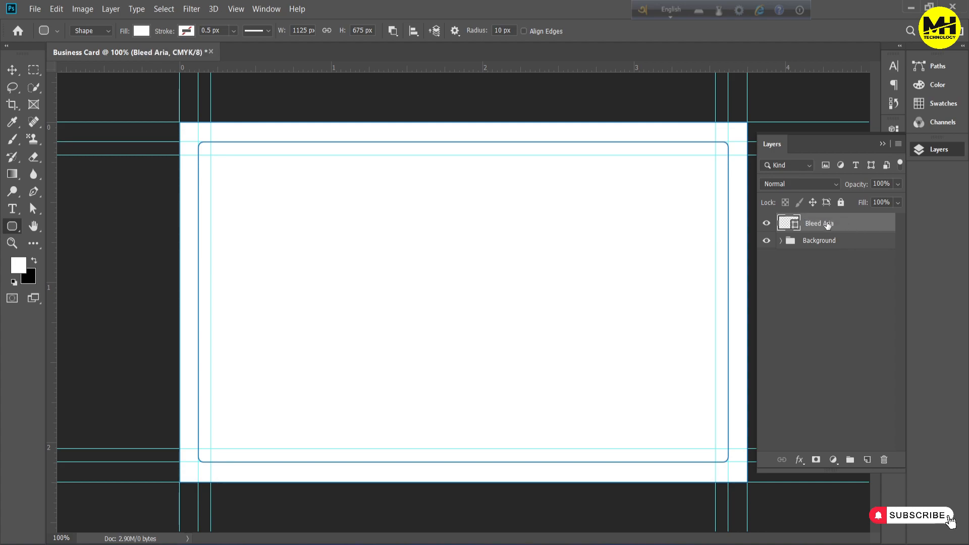
Group the Bleed Aria layer, name the group Bleed aria, and collapse it
key("ctrl+g")
double_click(810, 222)
type("Bleed aria")
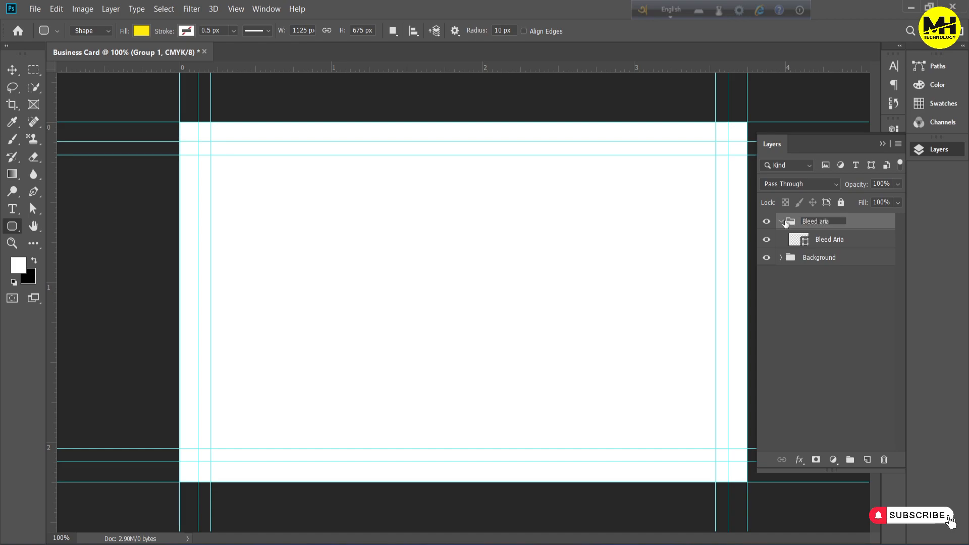
key("Return")
left_click(782, 222)
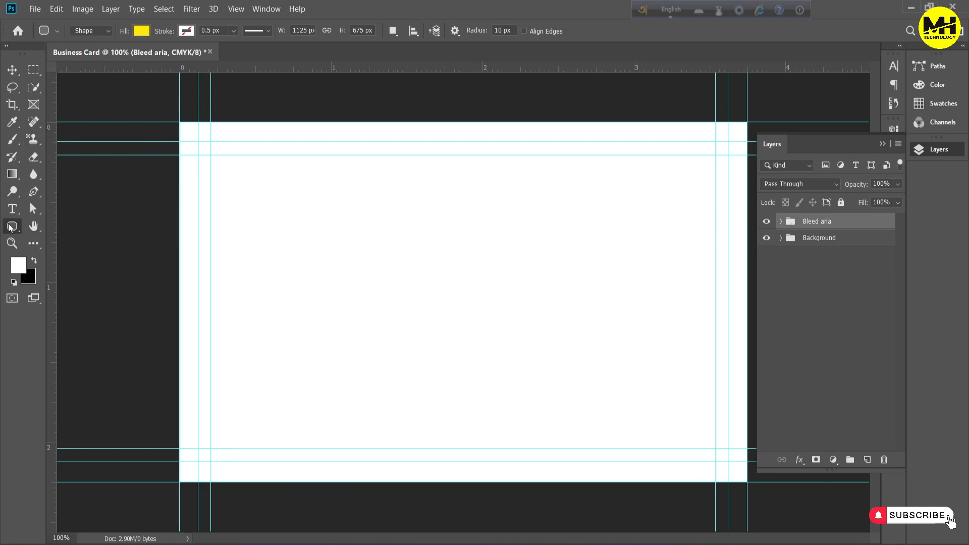
Draw a 1050 x 600 px rounded rectangle along the card-edge guides with no fill, a 1.5 px red stroke and 10 px radius
left_click(142, 31)
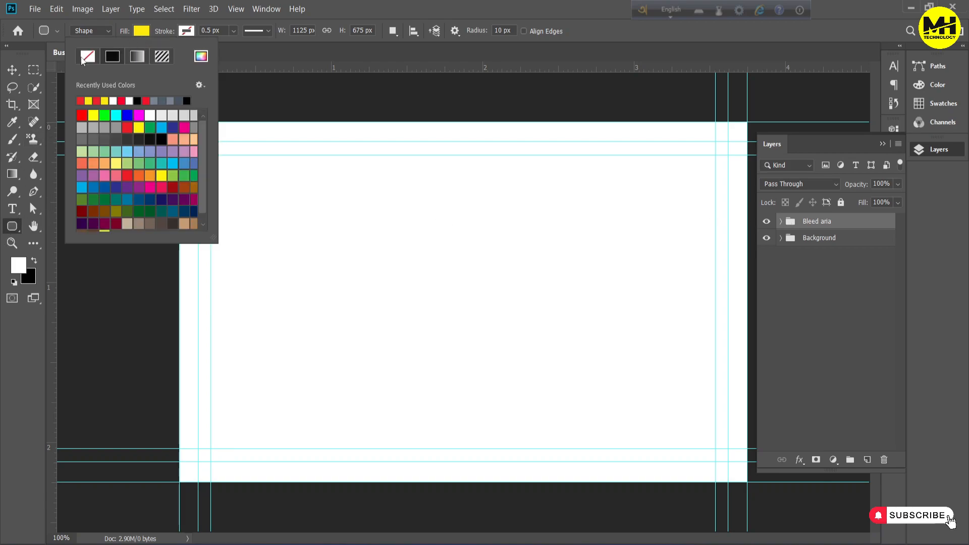
left_click(87, 57)
left_click(826, 286)
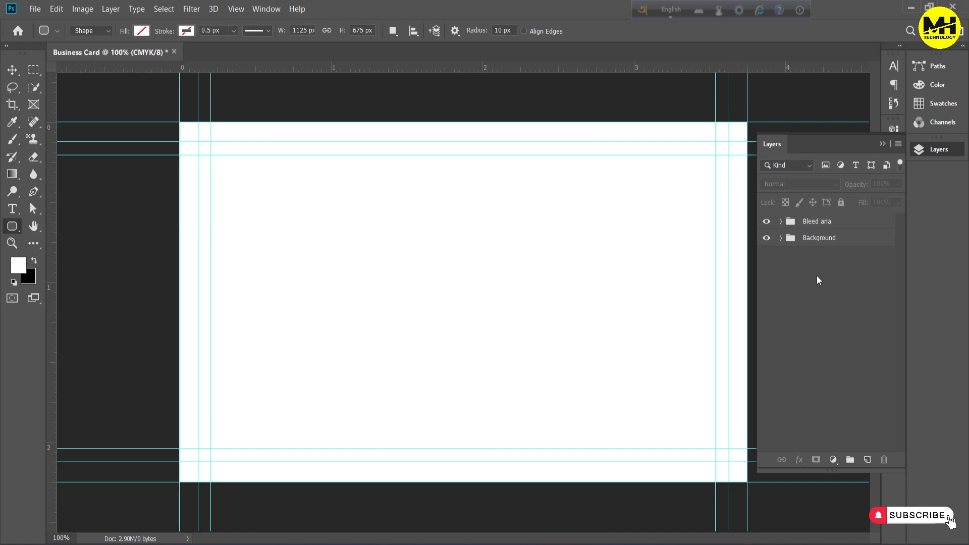
left_click(187, 31)
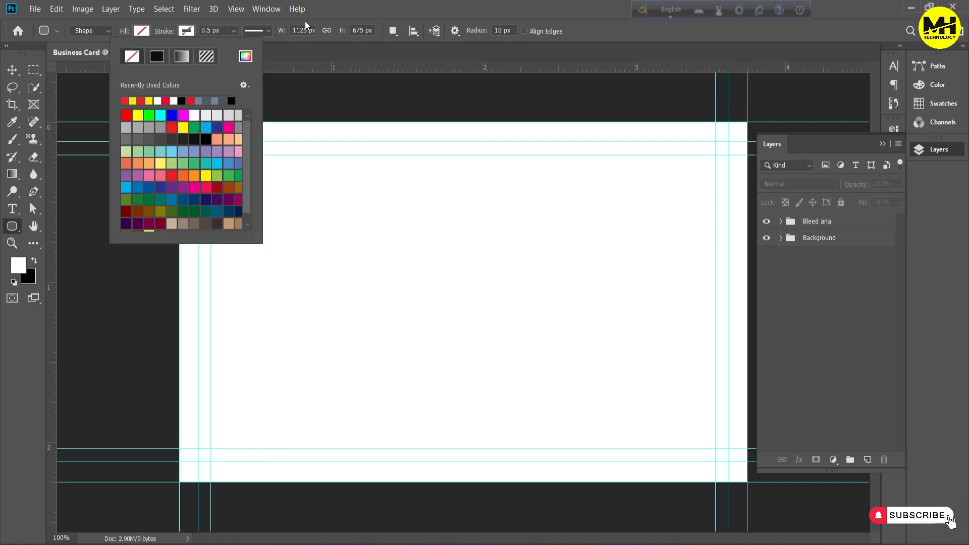
left_click(141, 100)
left_click(314, 2)
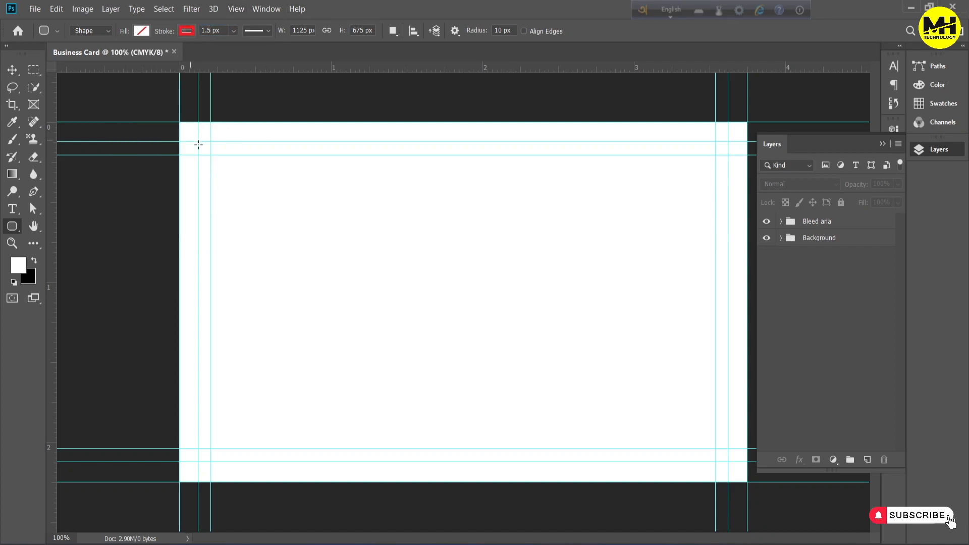
left_click_drag(197, 141, 728, 461)
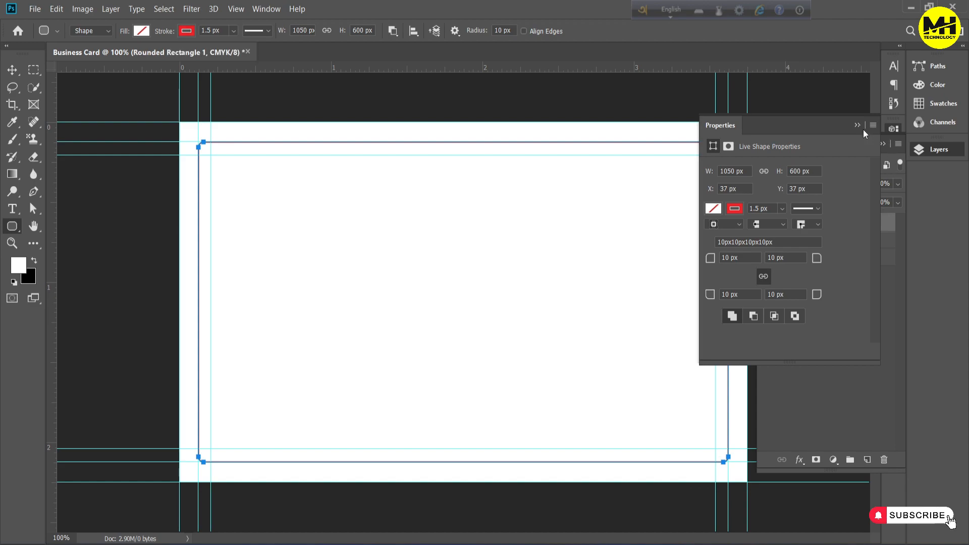
Rename the rounded rectangle outline layer as Dai Cut
left_click(866, 130)
left_click(838, 334)
double_click(817, 222)
type("Dai Cut")
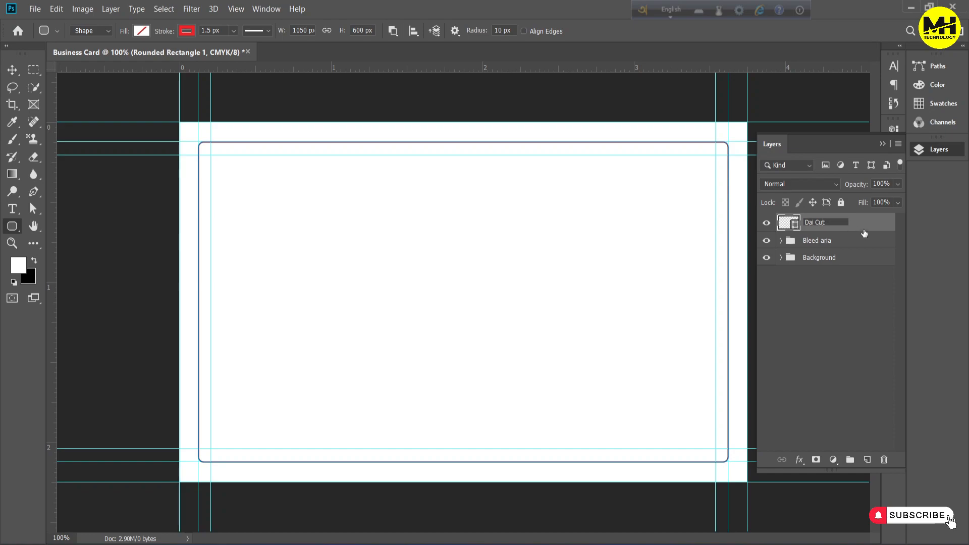
key("Return")
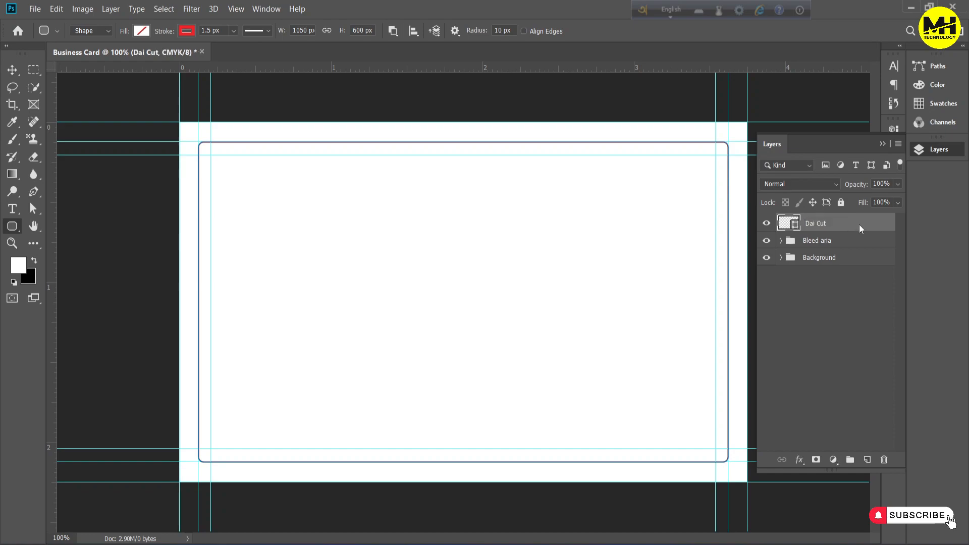
Group the Dai Cut layer, name the group Dai Cut, then collapse and hide it
key("ctrl+g")
double_click(810, 222)
type("Dai Cut")
key("Return")
left_click(781, 222)
left_click(767, 221)
left_click(777, 293)
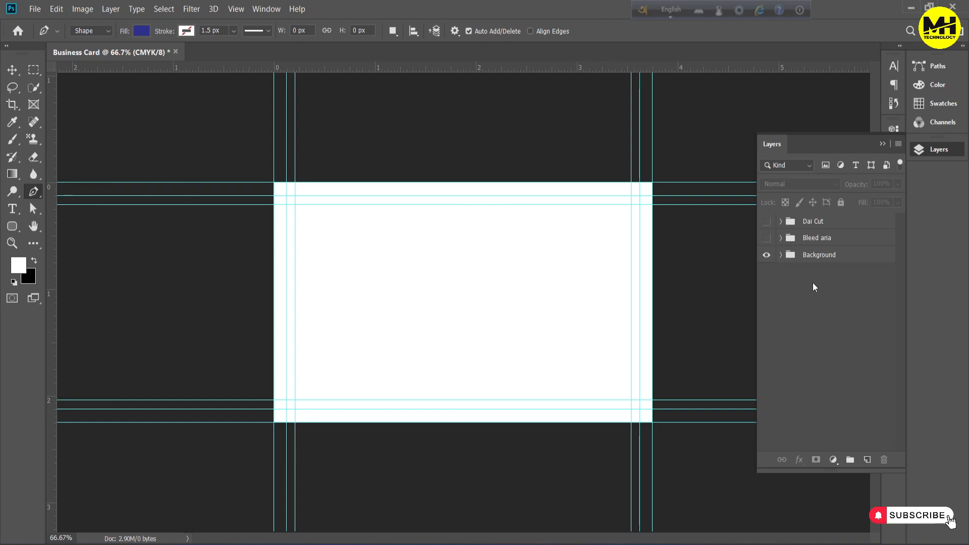
Add a vertical guide at the card's centre and draw a Pen tool triangle from its upper end to the card's two right corners
left_click(808, 255)
left_click_drag(53, 289, 467, 292)
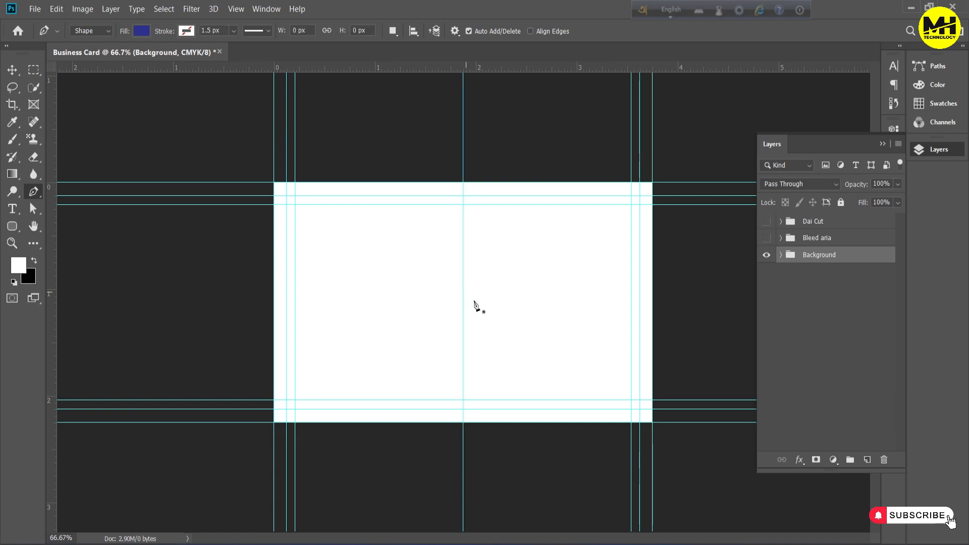
left_click(465, 185)
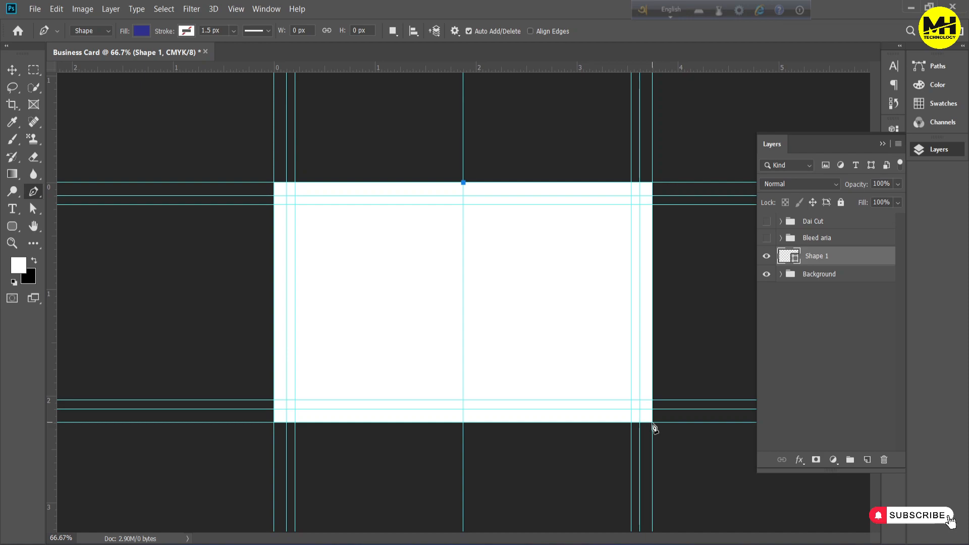
left_click(653, 423)
left_click(653, 183)
left_click(464, 184)
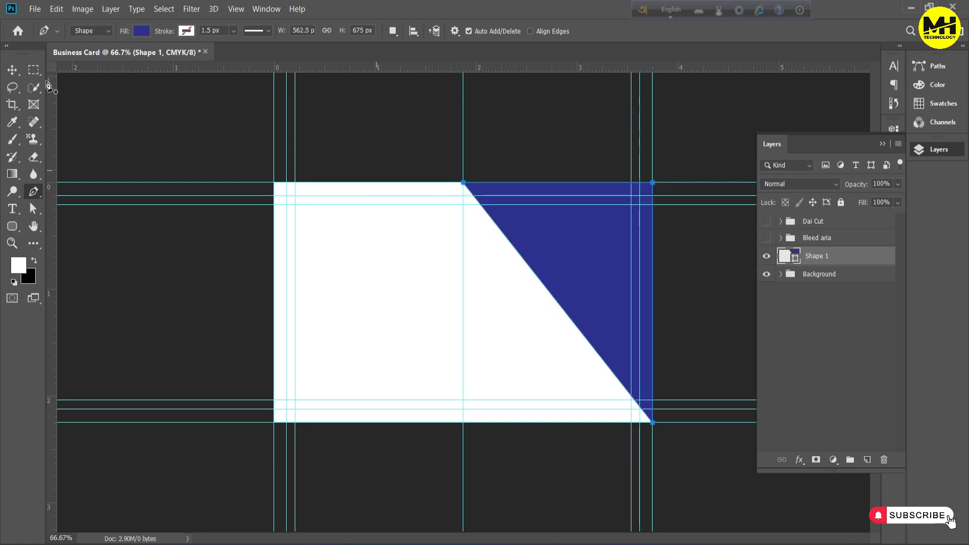
left_click(12, 69)
left_click(772, 308)
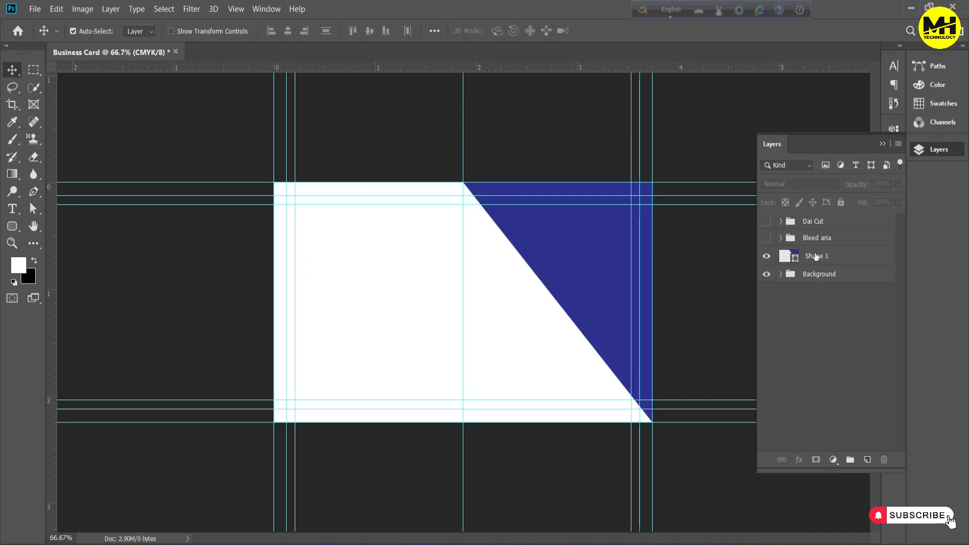
Recolour the triangle on the Shape 1 layer to dark teal #045d68
left_click(817, 257)
double_click(797, 259)
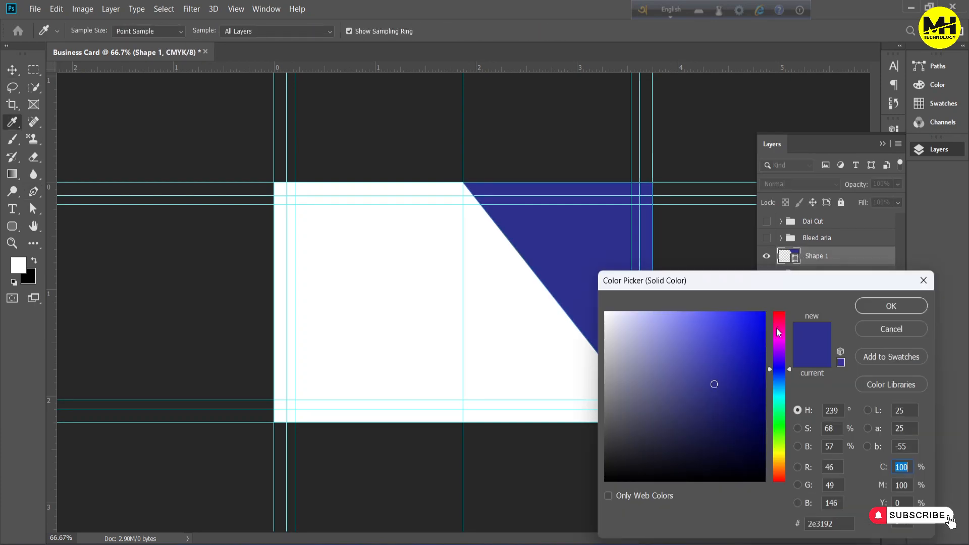
left_click(779, 380)
left_click_drag(779, 380, 780, 394)
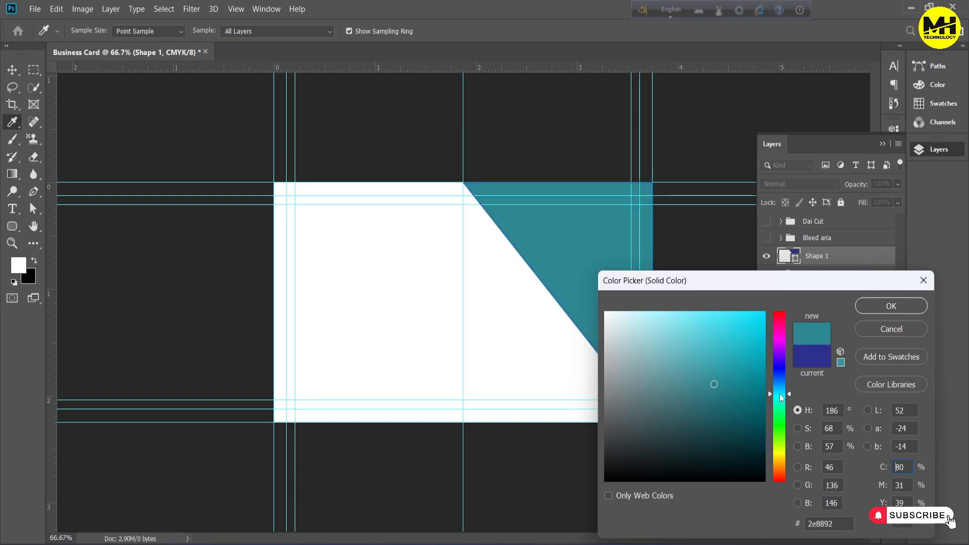
left_click(759, 406)
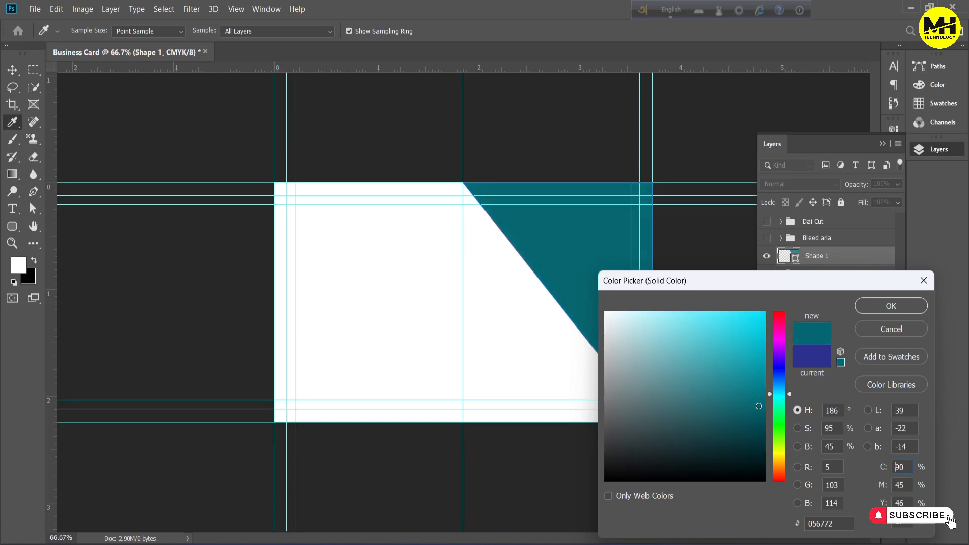
left_click(921, 307)
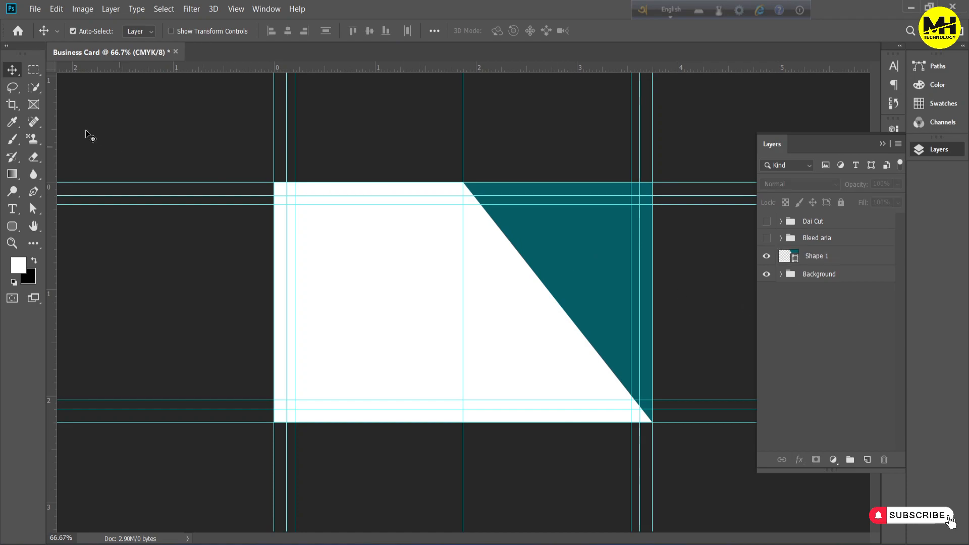
Draw a rounded rectangle about 335 x 1020 px starting at the centre guide and extending above and below the card
left_click(17, 229)
right_click(17, 229)
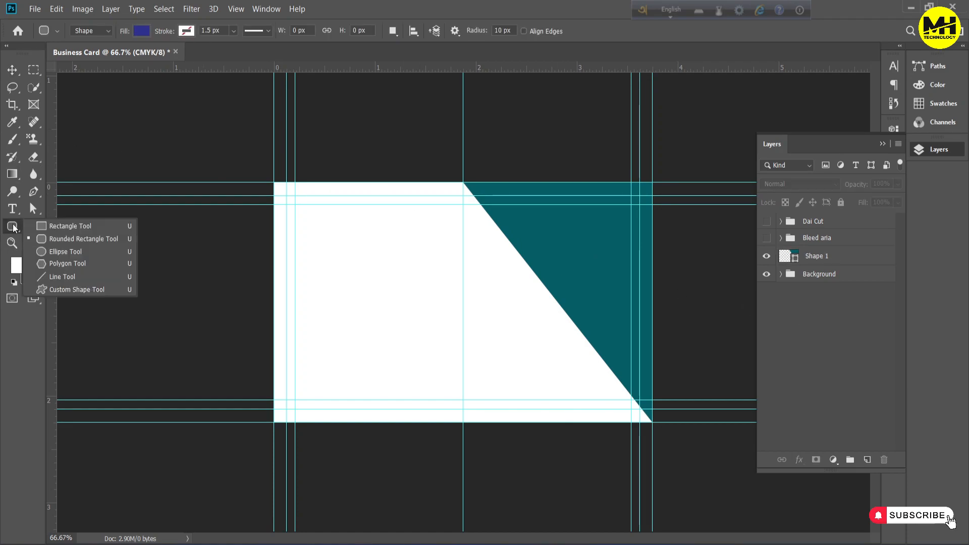
left_click(52, 241)
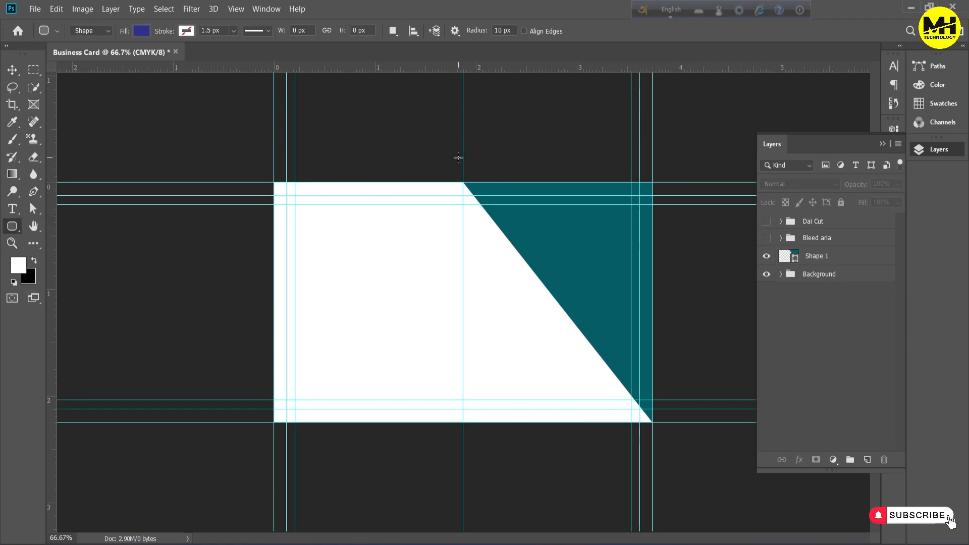
left_click_drag(463, 133, 578, 496)
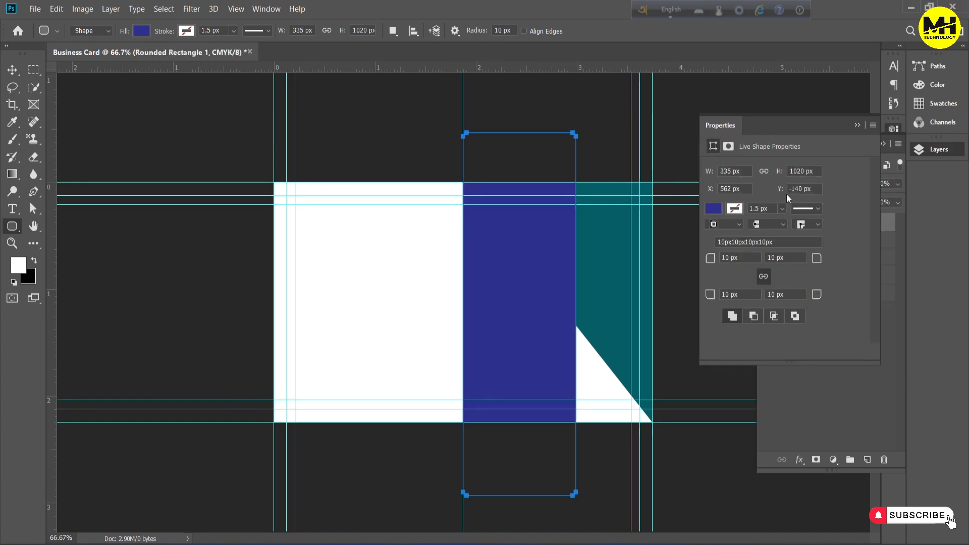
Enter a 250 px corner radius for the tall rounded rectangle to turn it into a capsule
left_click(729, 258)
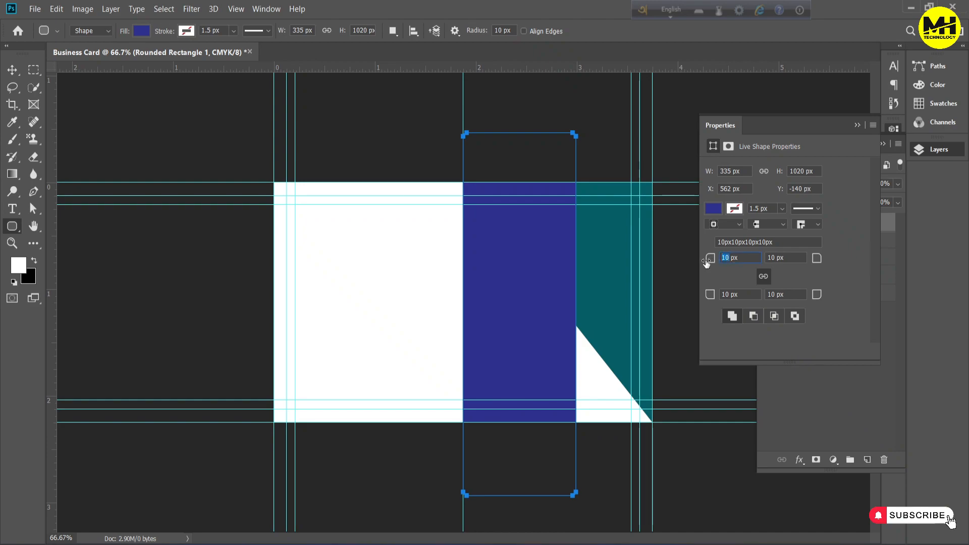
type("250")
left_click(799, 260)
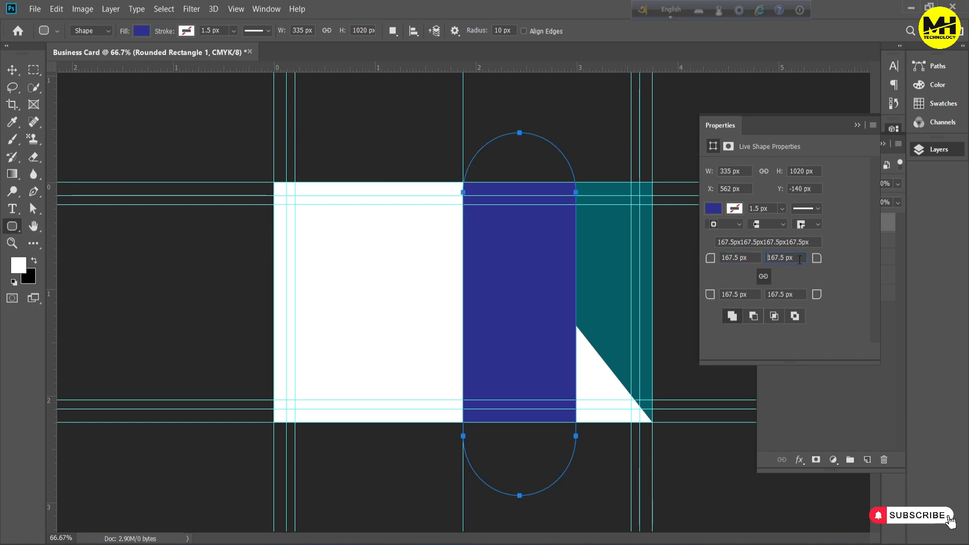
left_click(857, 126)
left_click(830, 294)
left_click(831, 226)
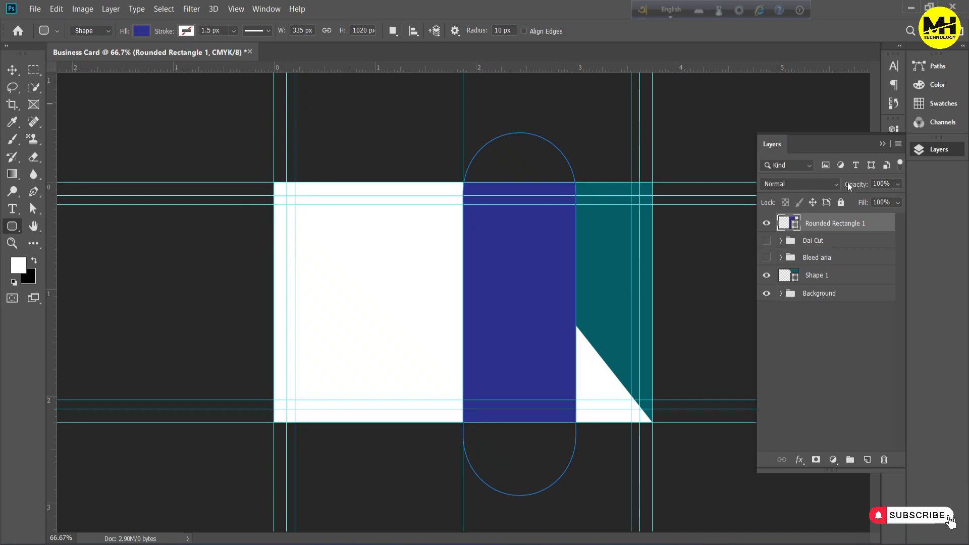
Rotate the blue capsule parallel to the triangle's diagonal edge and move it over the card's lower right corner
key("v")
key("ctrl+t")
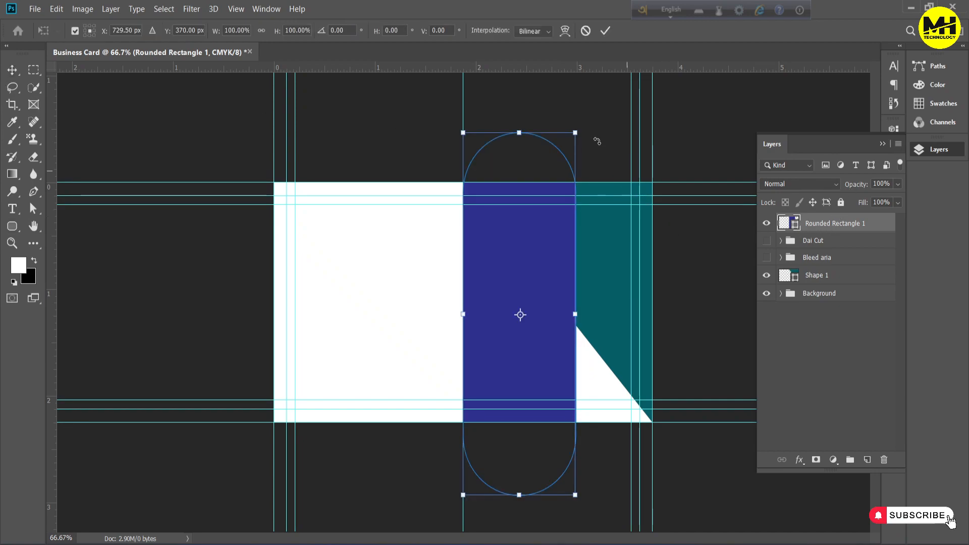
left_click_drag(596, 129, 462, 123)
left_click_drag(489, 237, 501, 267)
left_click_drag(687, 475, 685, 463)
left_click_drag(585, 386, 680, 410)
left_click(838, 310)
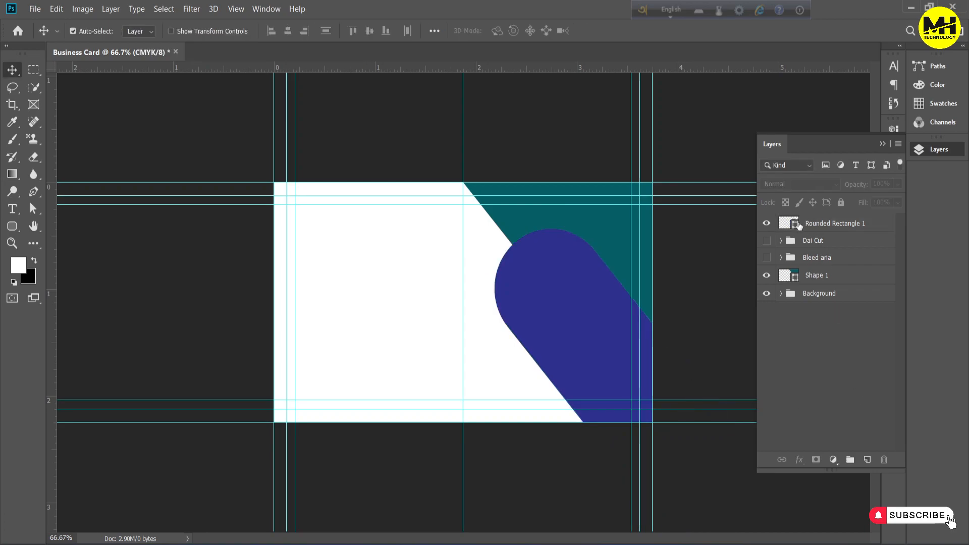
Duplicate the blue capsule layer and scale the copy to about 86.26% width and 93.09% height
left_click(809, 279)
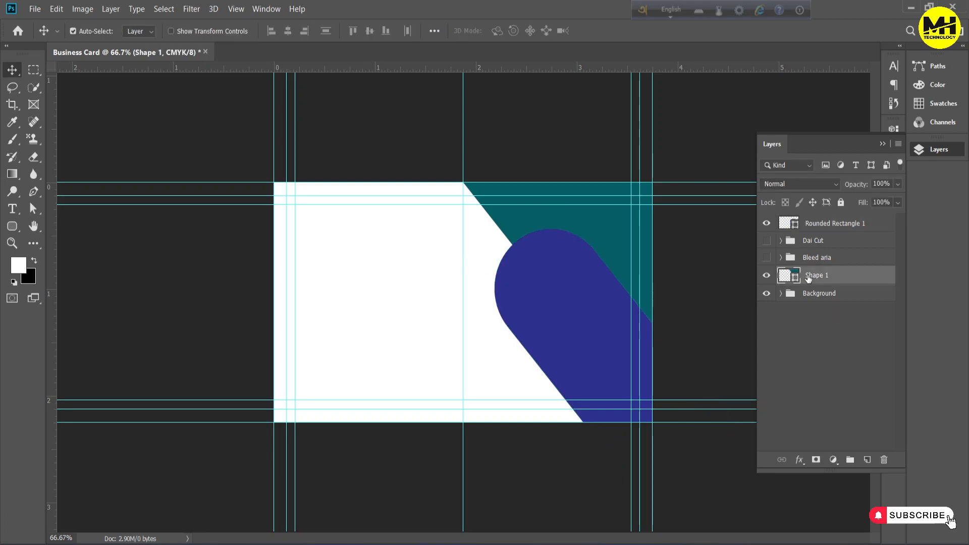
left_click(827, 225)
key("ctrl+j")
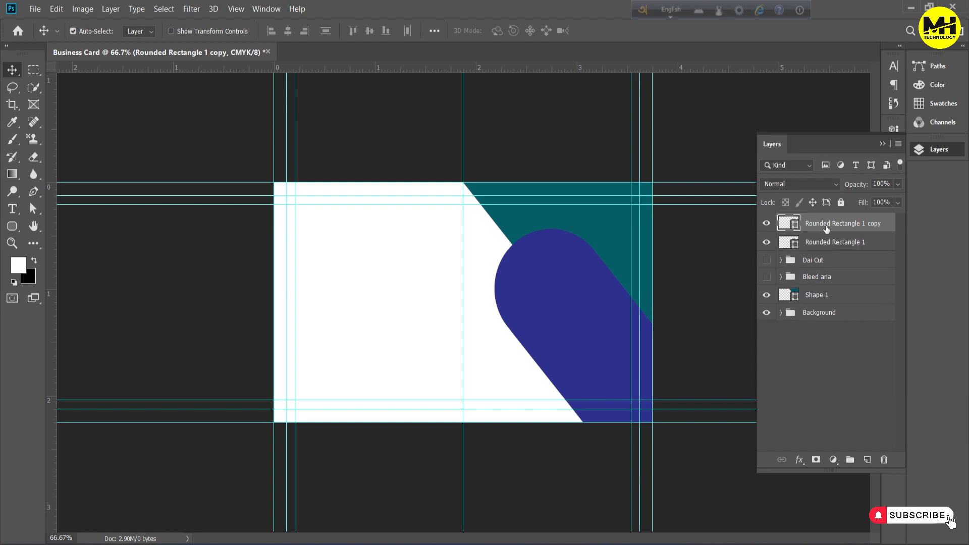
key("ctrl+t")
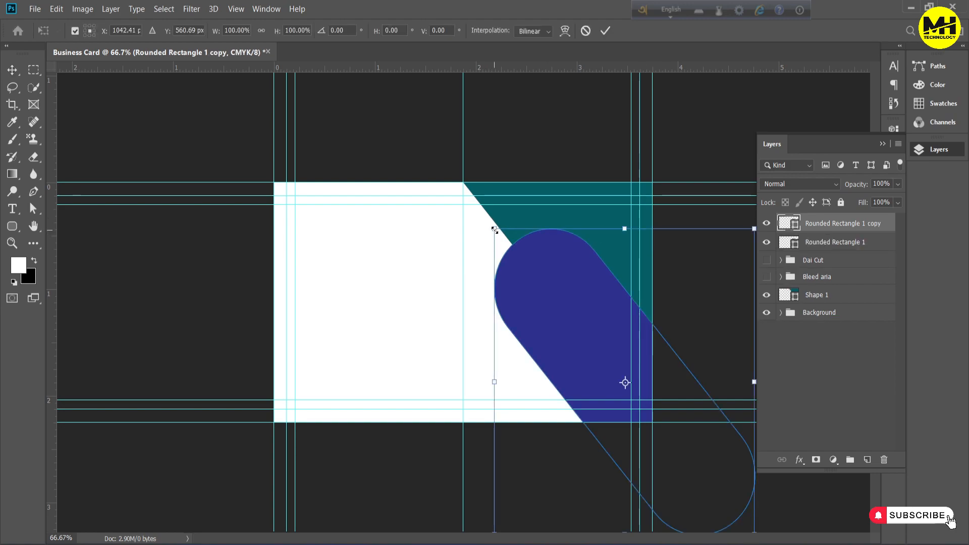
left_click_drag(495, 229, 505, 239)
mouse_move(548, 282)
left_mouse_down()
mouse_move(538, 281)
mouse_move(548, 271)
left_mouse_up()
left_click_drag(504, 374, 511, 372)
left_click_drag(575, 335, 561, 352)
left_click_drag(505, 380, 511, 373)
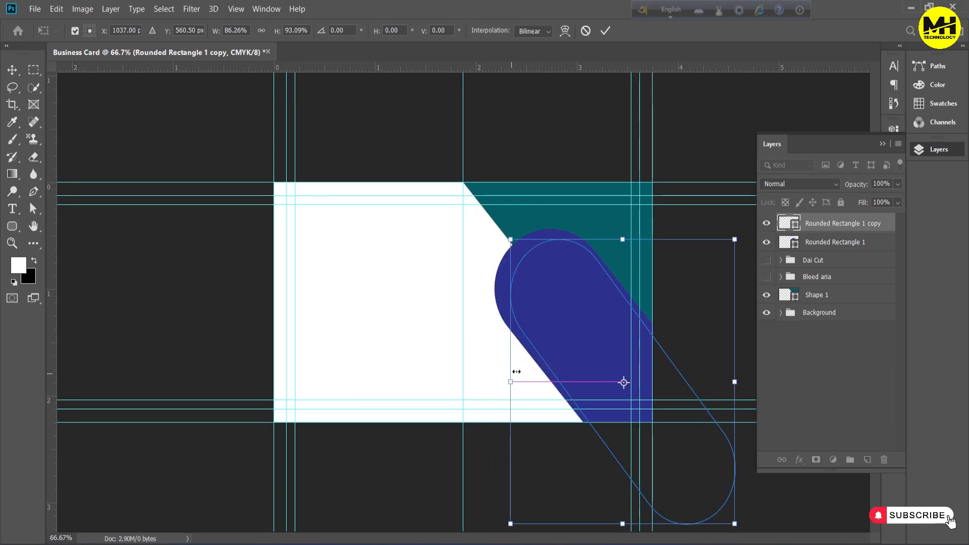
Rotate the capsule copy by about -2.12° and position it inside the original with an even margin
left_click_drag(574, 335, 569, 333)
left_click_drag(746, 231, 731, 217)
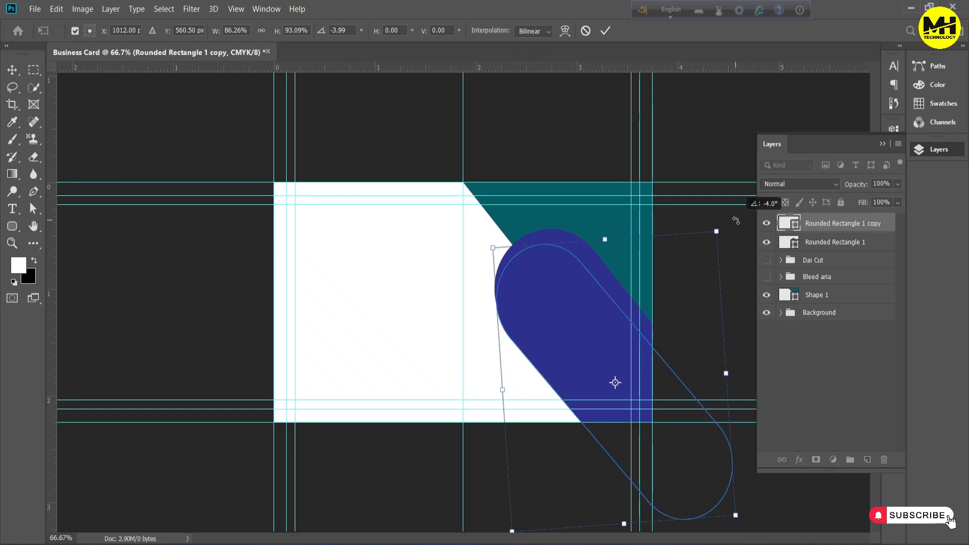
left_click_drag(592, 320, 594, 312)
left_click_drag(731, 218, 736, 221)
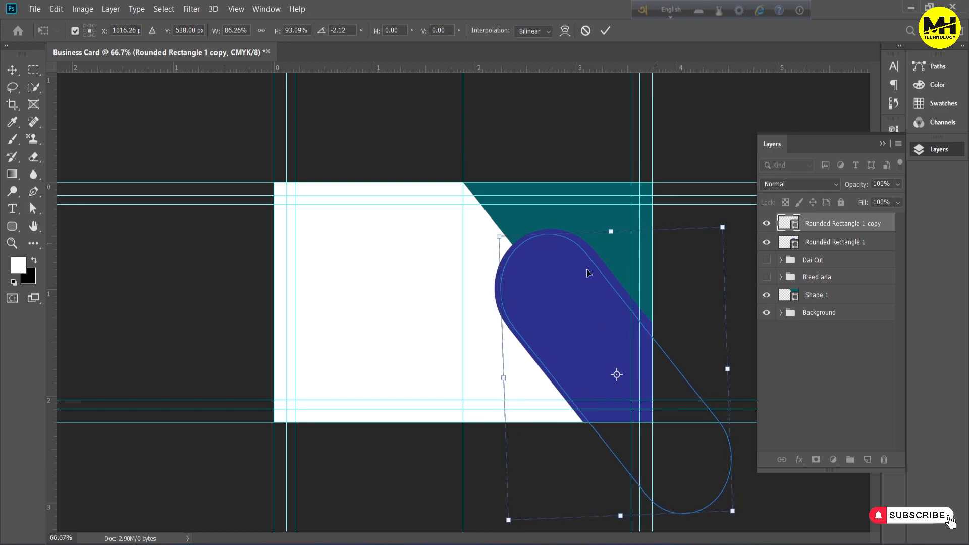
left_click_drag(569, 304, 571, 303)
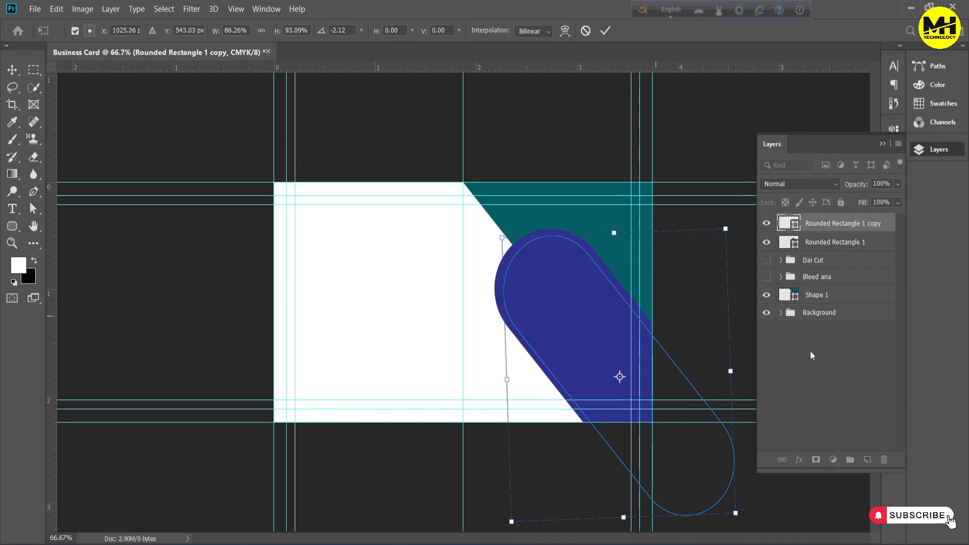
left_click(833, 370)
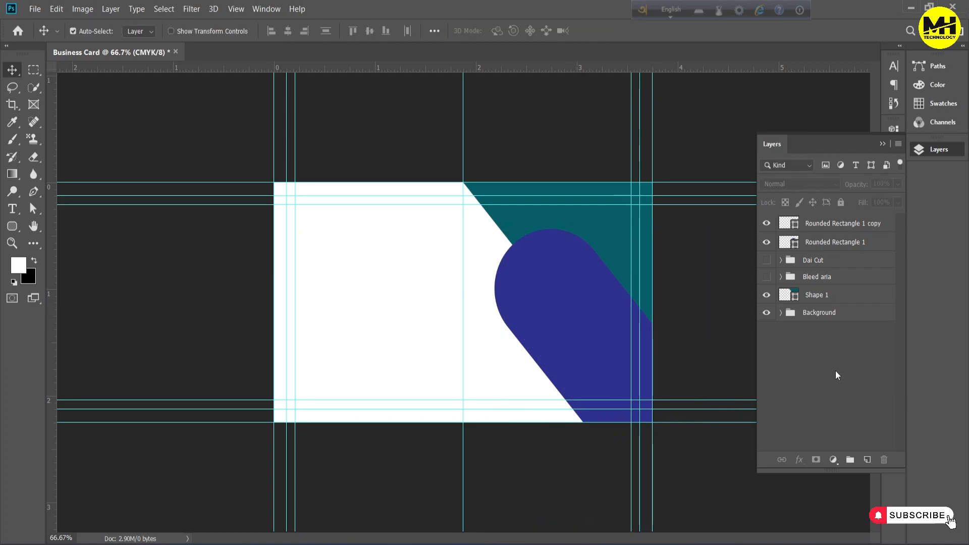
Recolour the original capsule on the Rounded Rectangle 1 layer to white #ffffff, sampled from the card
double_click(795, 247)
left_click(418, 262)
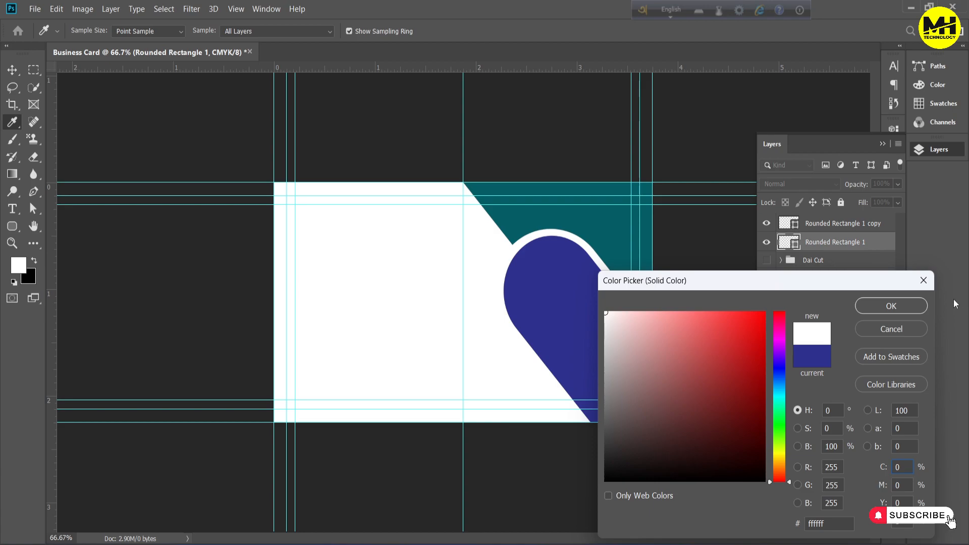
left_click(892, 306)
Transform both capsule layers together, widening them and repositioning them over the card's lower right area
left_click(824, 225)
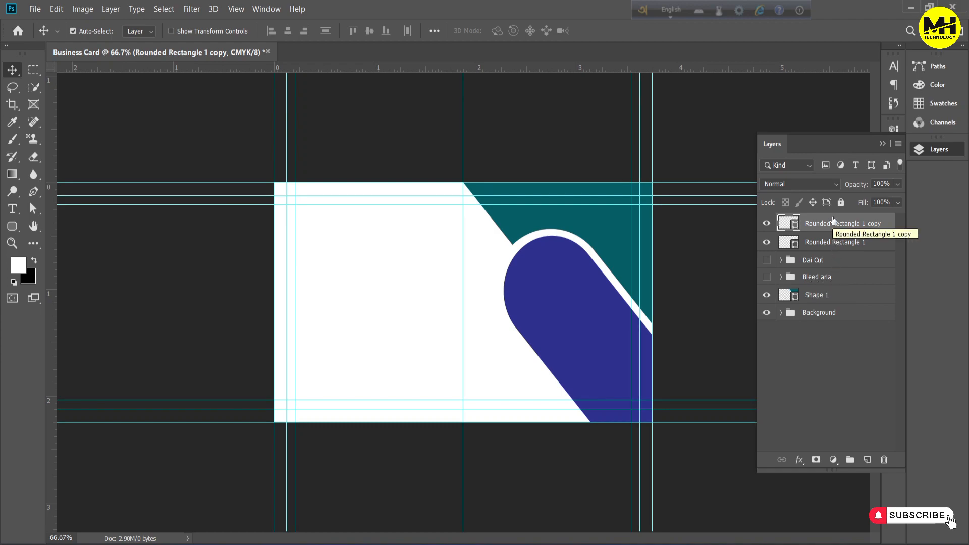
left_click(828, 243, "shift")
key("ctrl+t")
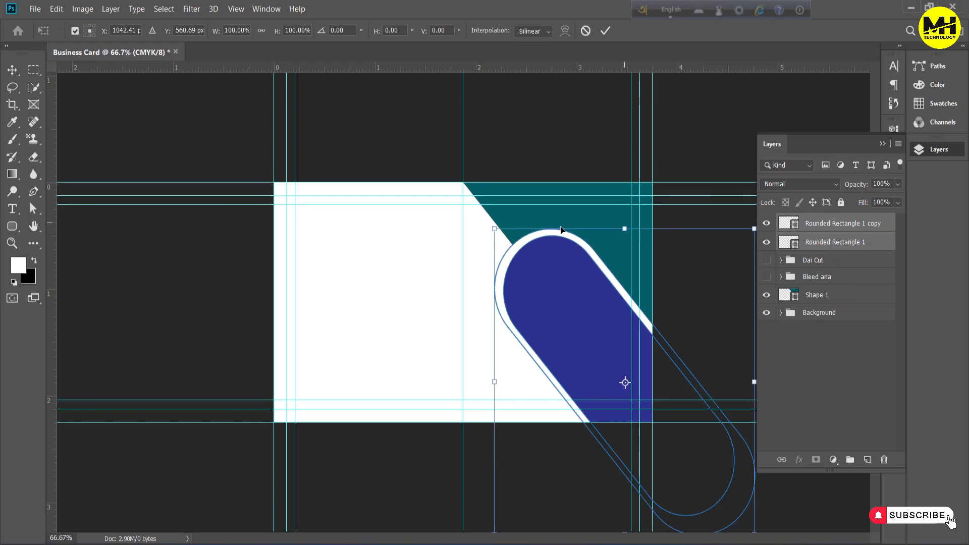
left_click_drag(494, 229, 463, 216)
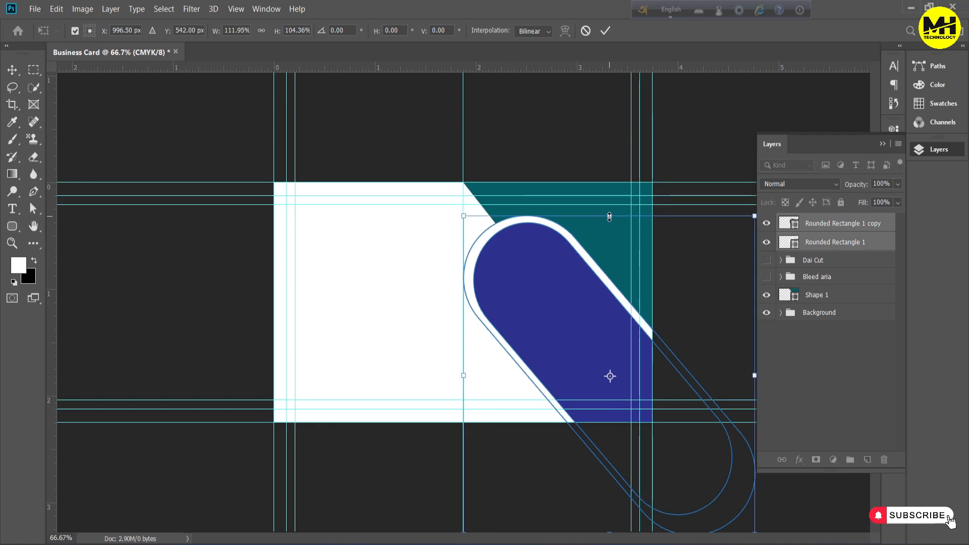
left_click_drag(610, 217, 610, 198)
left_click_drag(535, 288, 557, 302)
key("Return")
left_click(824, 392)
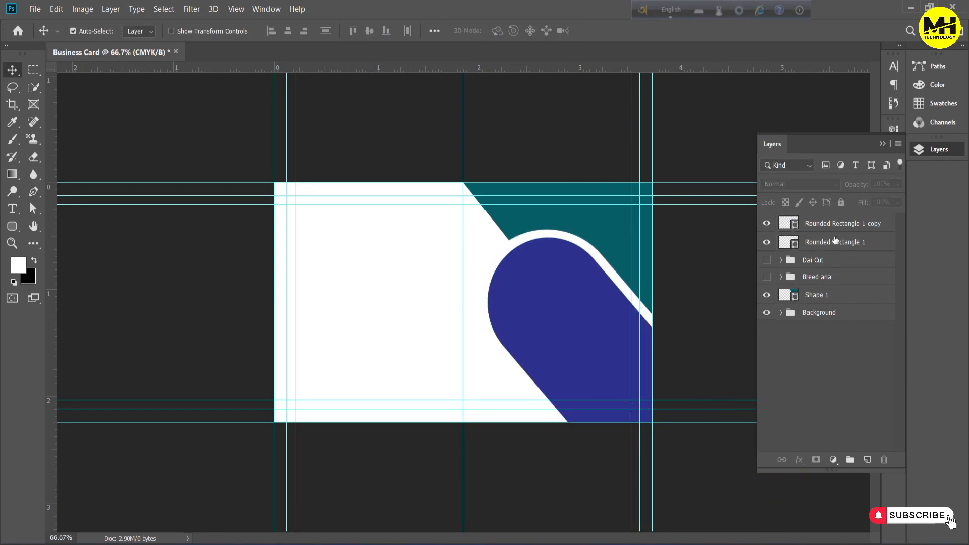
Recolour the inner capsule on the Rounded Rectangle 1 copy layer to dark navy #0b003a
double_click(796, 224)
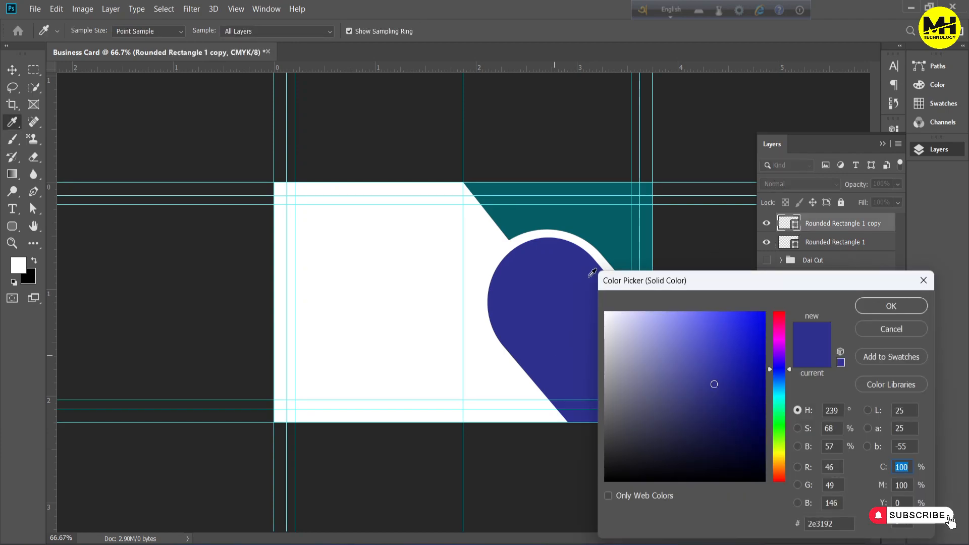
left_click(603, 231)
left_click(754, 309)
left_click_drag(755, 309, 765, 444)
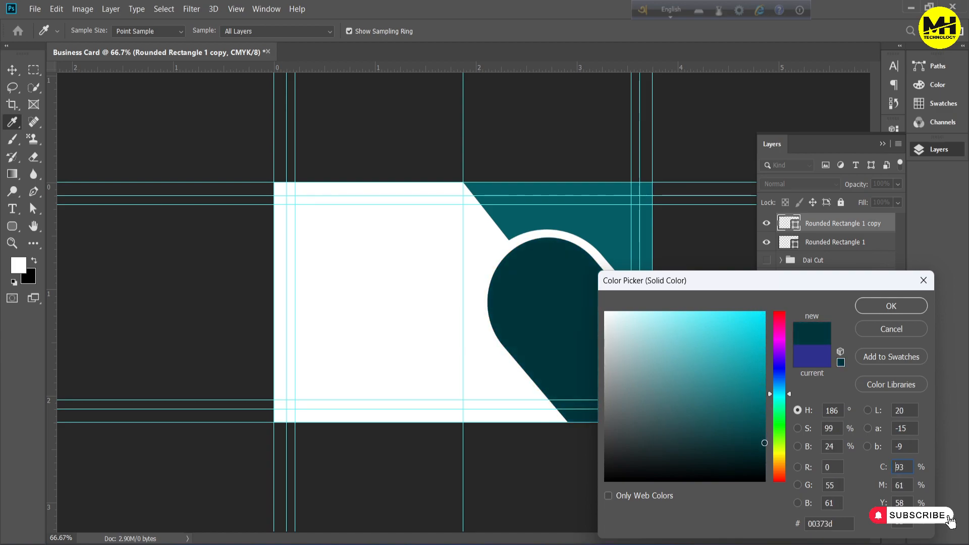
left_click_drag(782, 374, 783, 363)
left_click(904, 308)
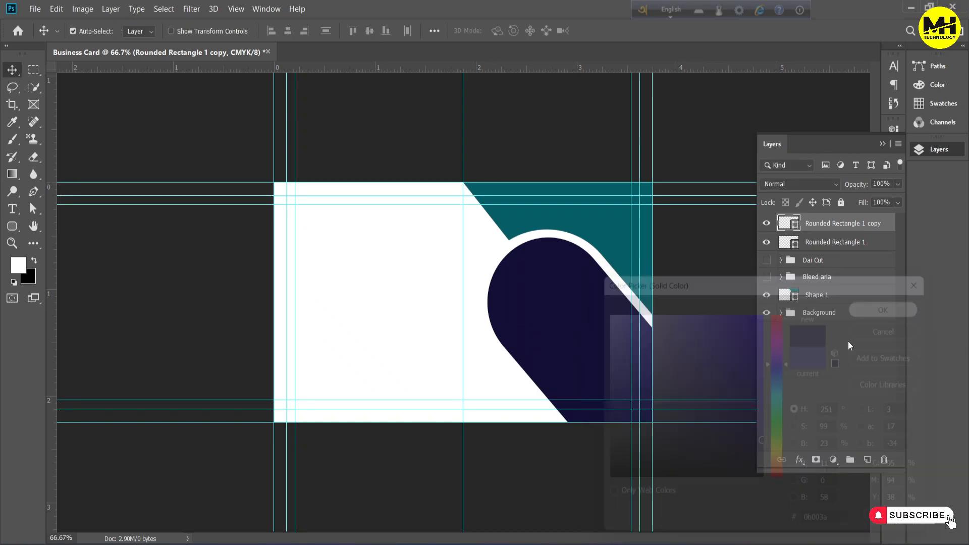
left_click(846, 354)
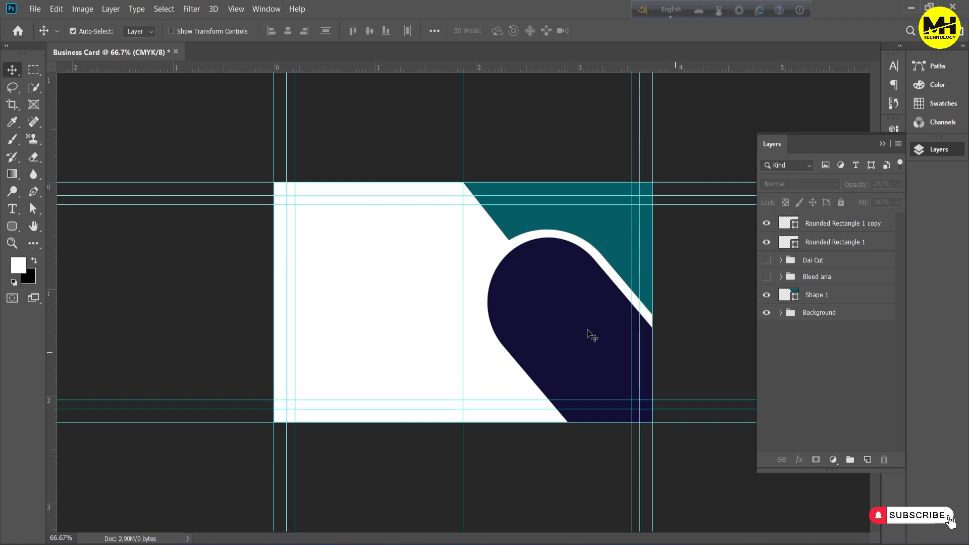
Draw a circle about 312 px in diameter inside the rounded end of the navy capsule
left_click(12, 227)
left_click(45, 252)
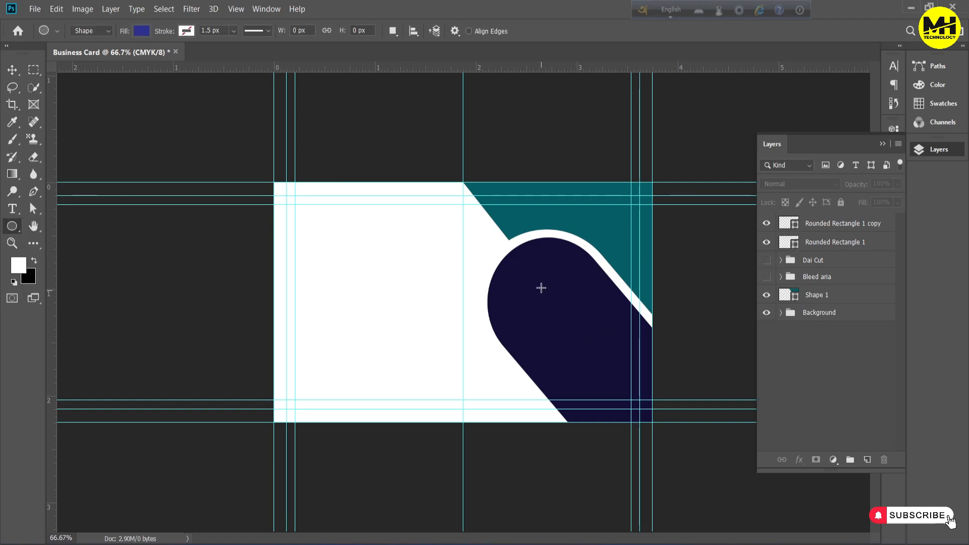
left_click_drag(545, 296, 602, 384)
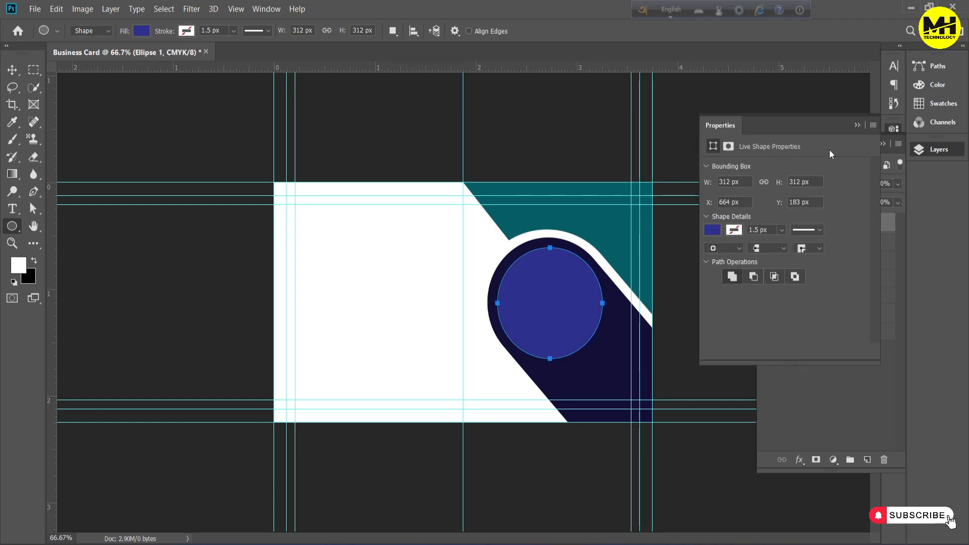
left_click(859, 126)
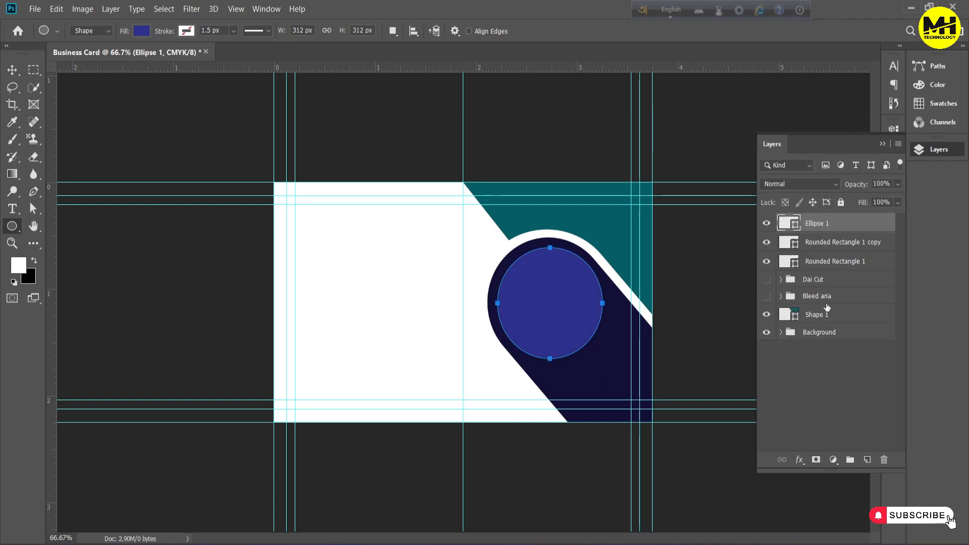
left_click(831, 376)
Duplicate the Ellipse 1 circle and scale the copy about its centre to about 90%
left_click(830, 224)
key("ctrl+j")
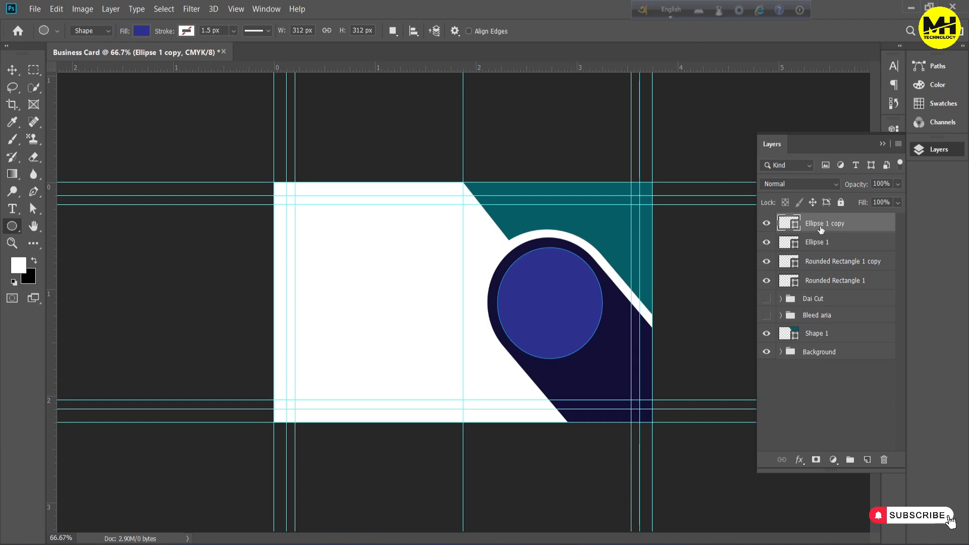
key("ctrl+t")
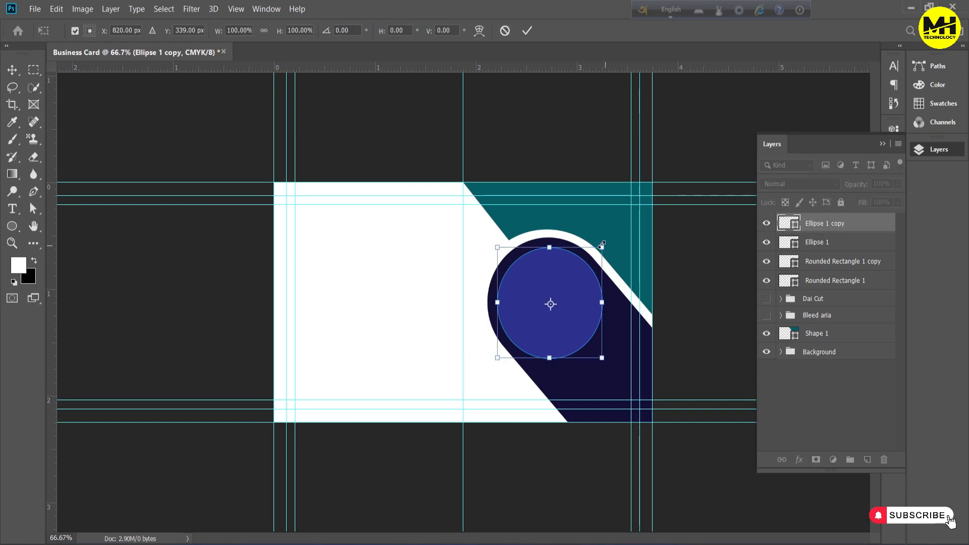
left_click_drag(602, 244, 598, 254)
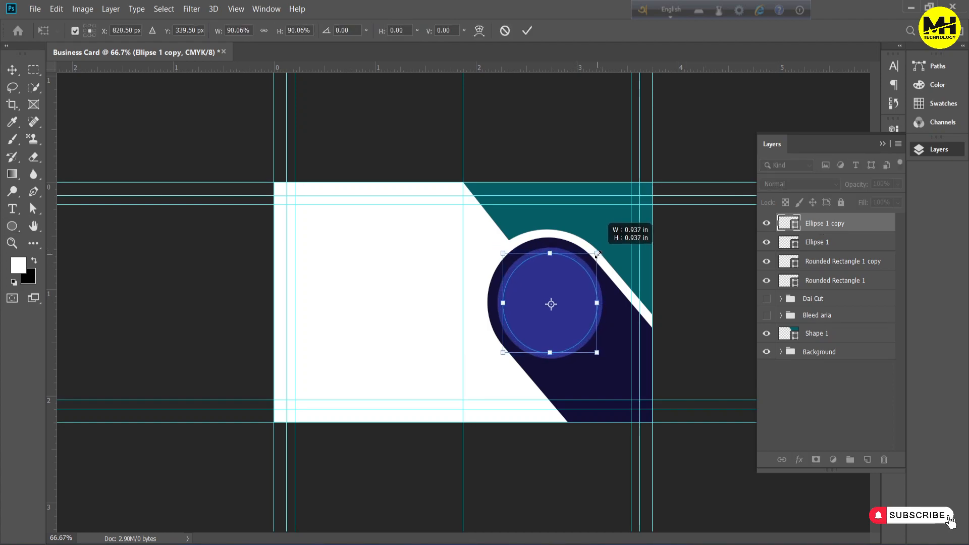
left_click(797, 380)
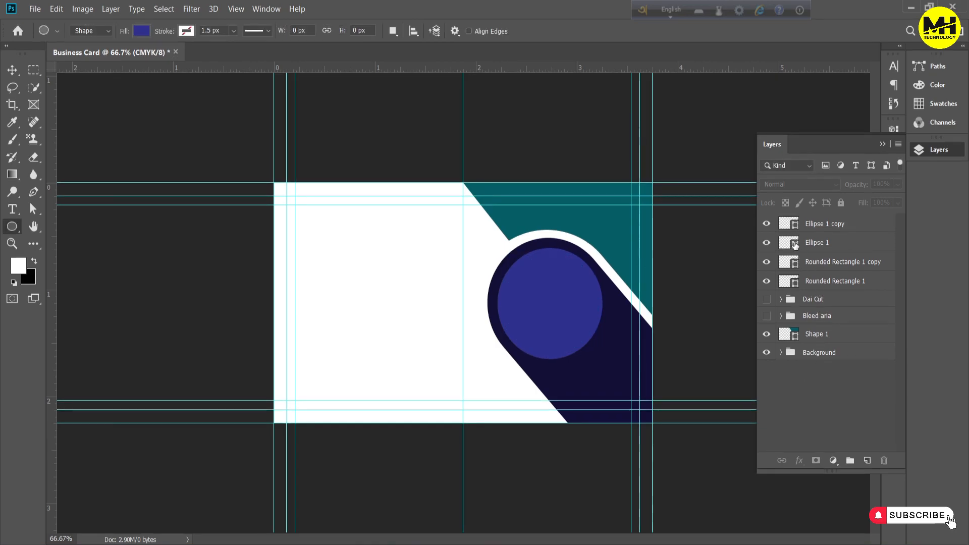
Remove the fill of the larger Ellipse 1 circle and give it a white stroke
left_click(823, 244)
left_click(142, 31)
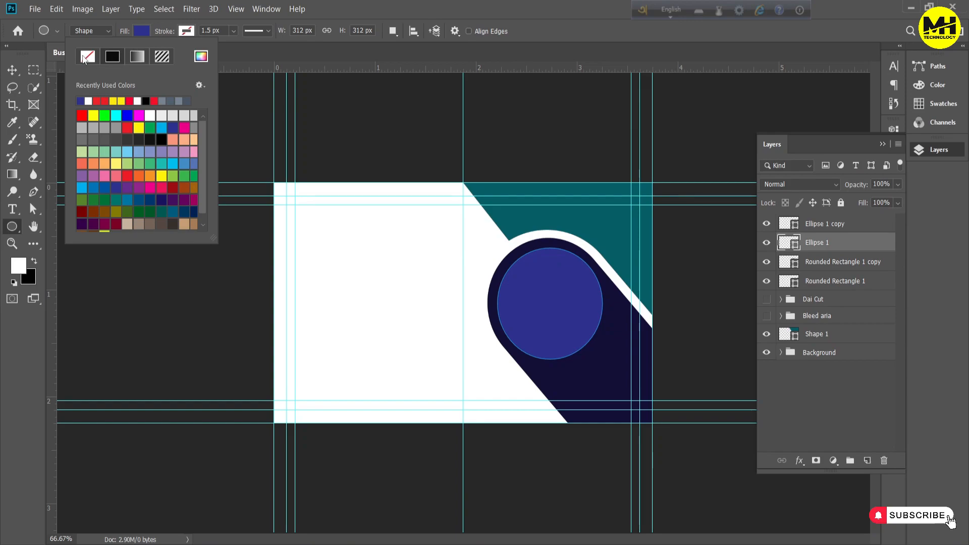
left_click(187, 31)
left_click(134, 103)
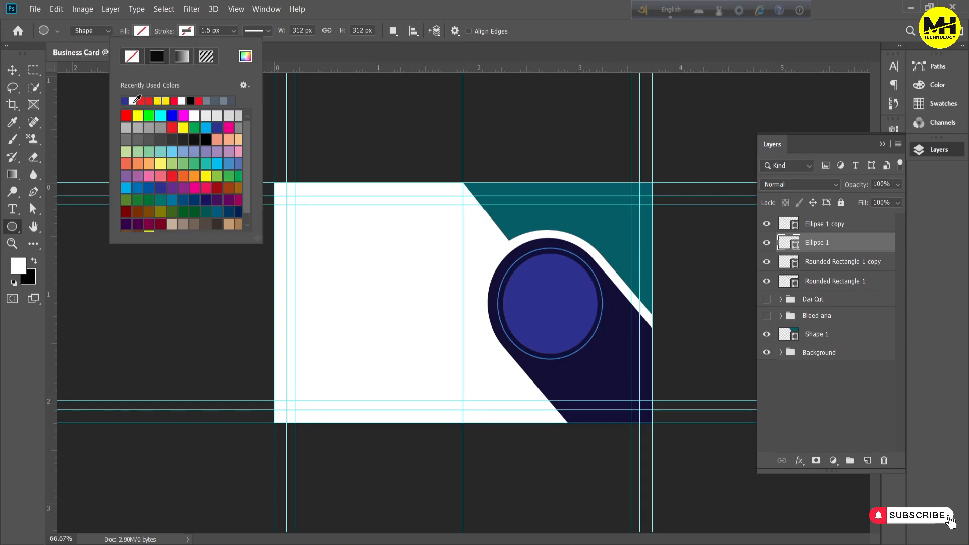
left_click(368, 1)
left_click(811, 412)
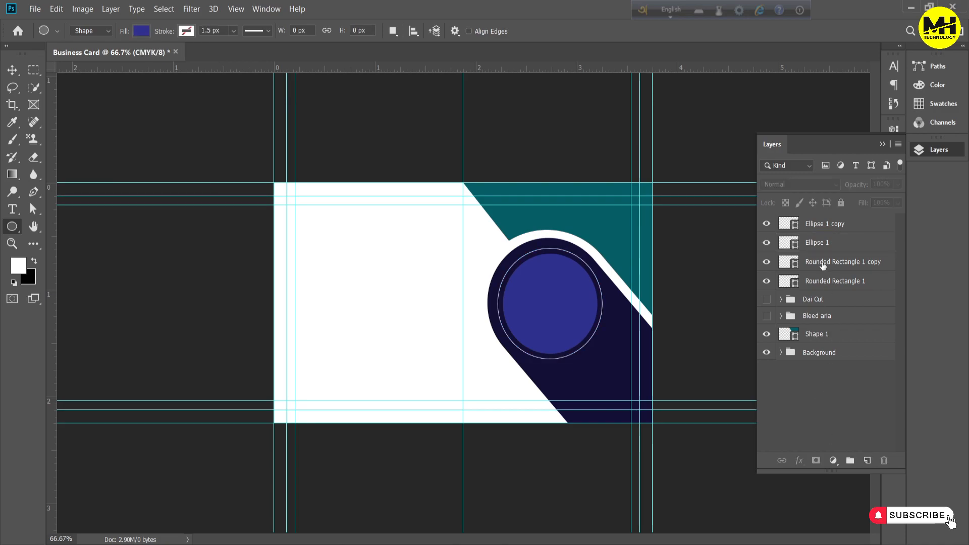
Set the Ellipse 1 ring's stroke width to 2.5 px
left_click(817, 242)
left_click_drag(217, 33, 180, 31)
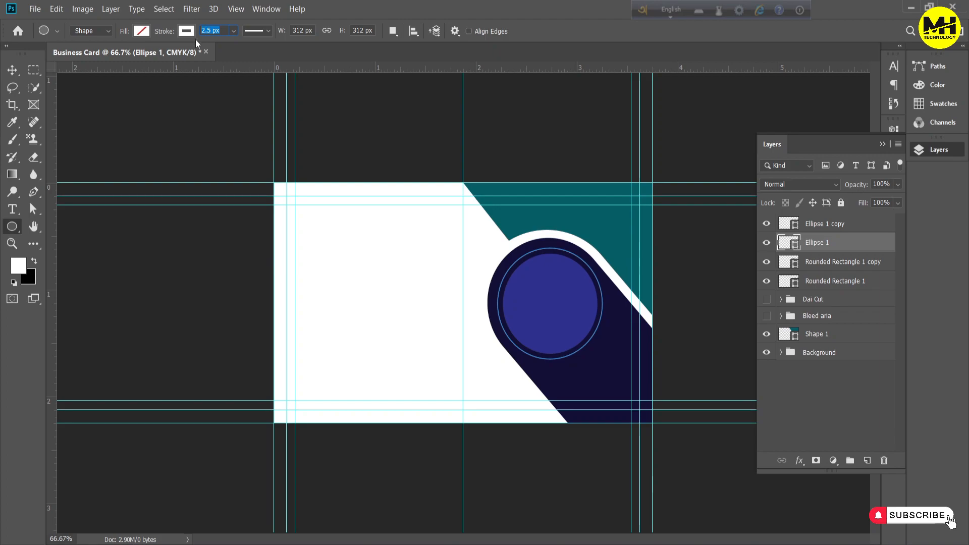
left_click(793, 389)
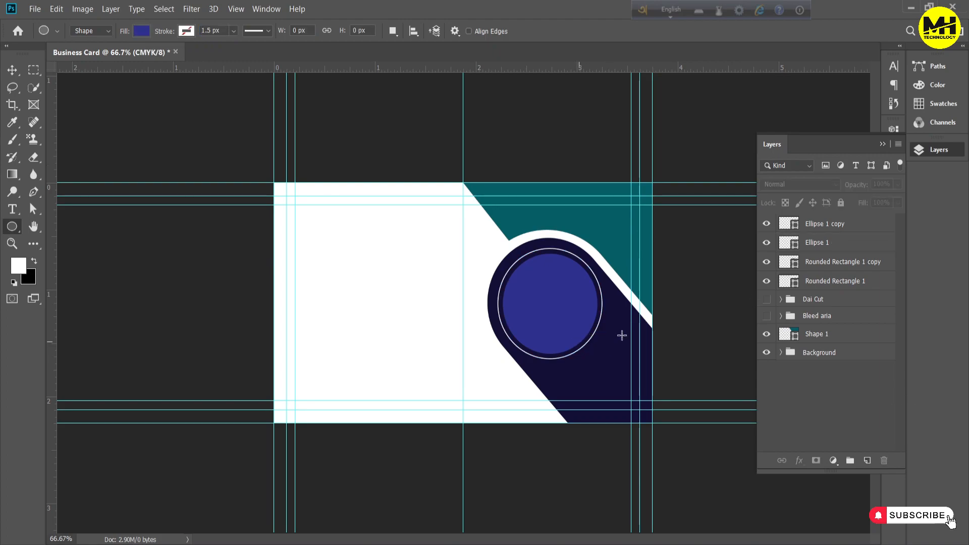
Recolour the inner circle on the Ellipse 1 copy layer to white #ffffff
left_click(800, 226)
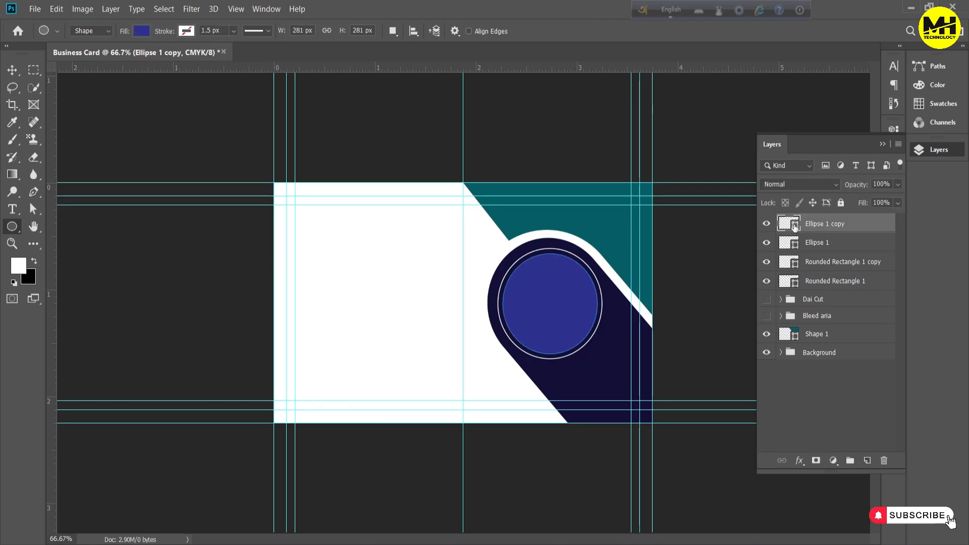
double_click(795, 229)
left_click_drag(714, 325, 605, 312)
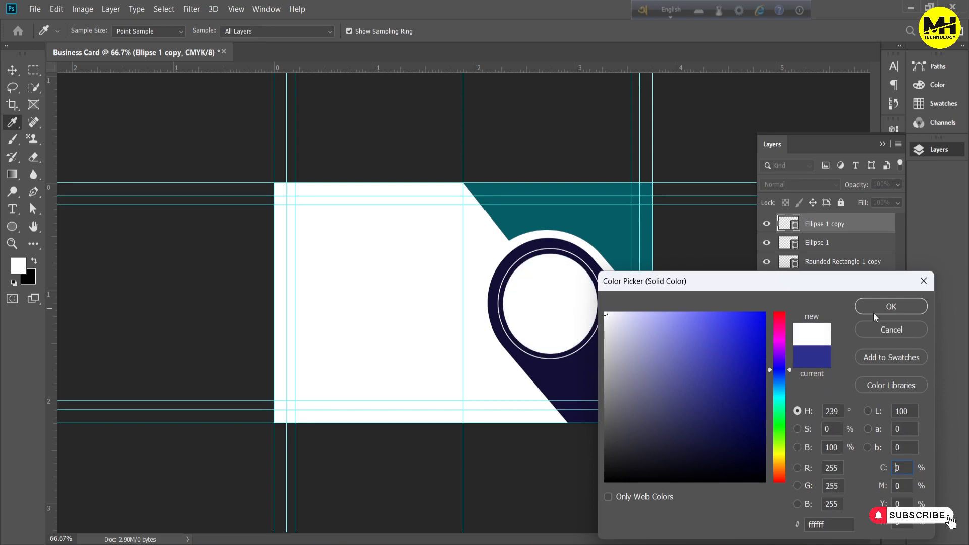
left_click(904, 307)
left_click(823, 380)
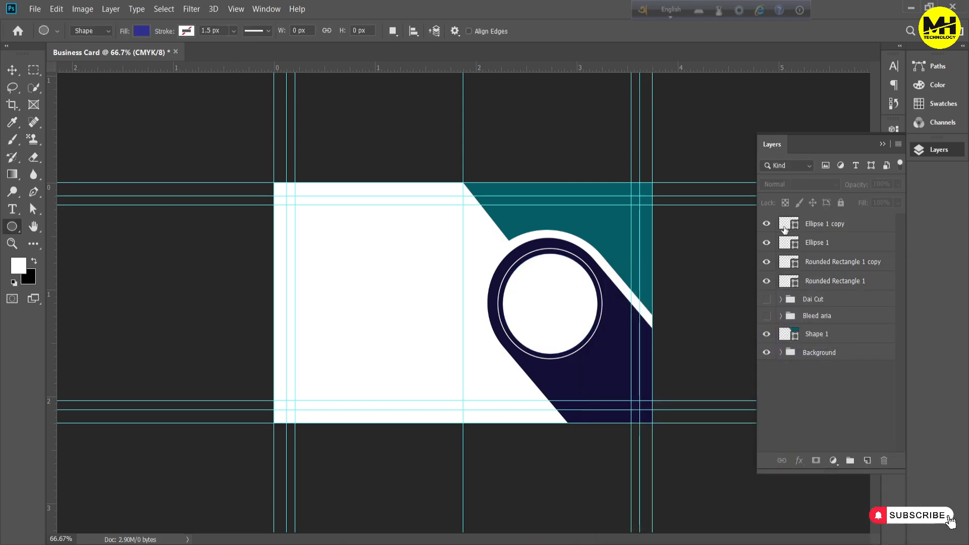
Draw a small circle about 18 px wide on the ring's upper-left edge and fill it with white
left_click(643, 325, "ctrl")
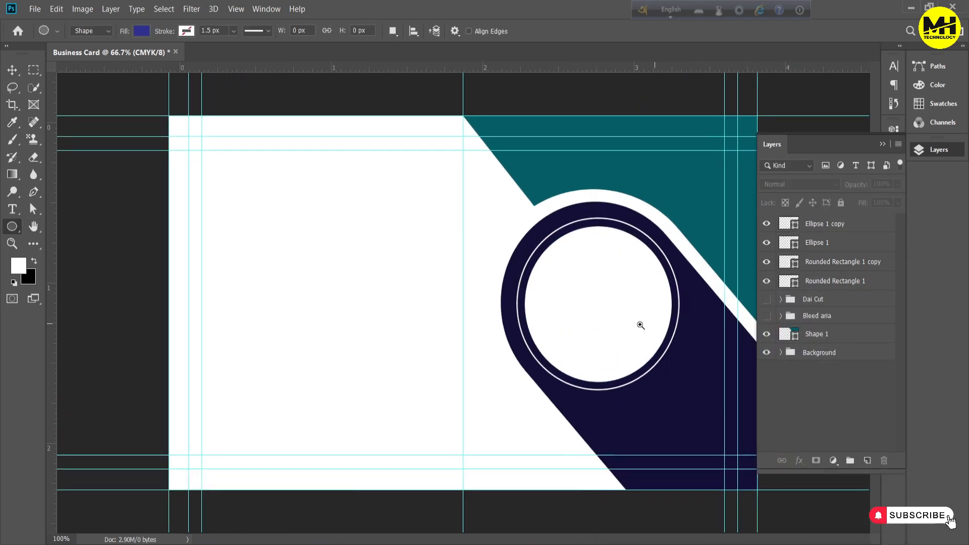
left_click(640, 326, "ctrl")
left_click_drag(655, 280, 530, 294)
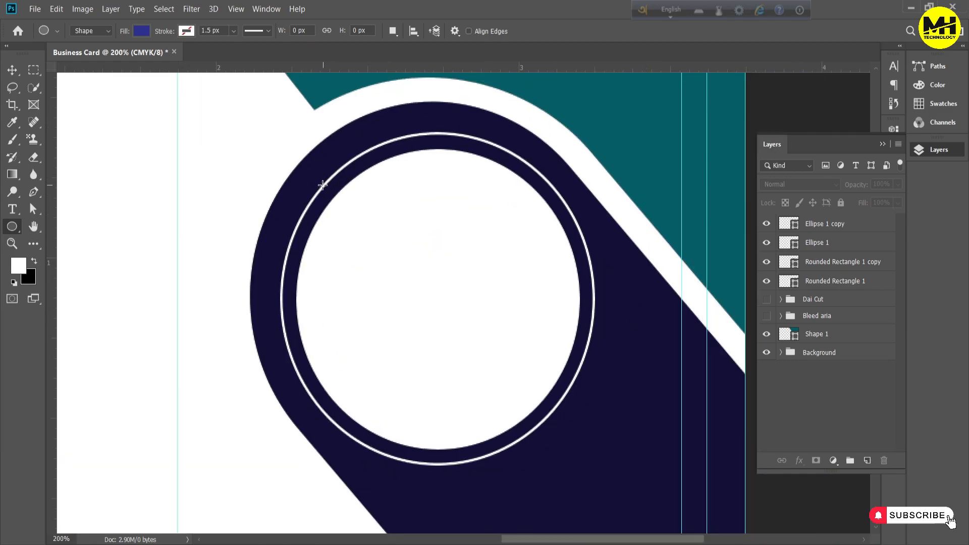
left_click_drag(324, 186, 331, 197)
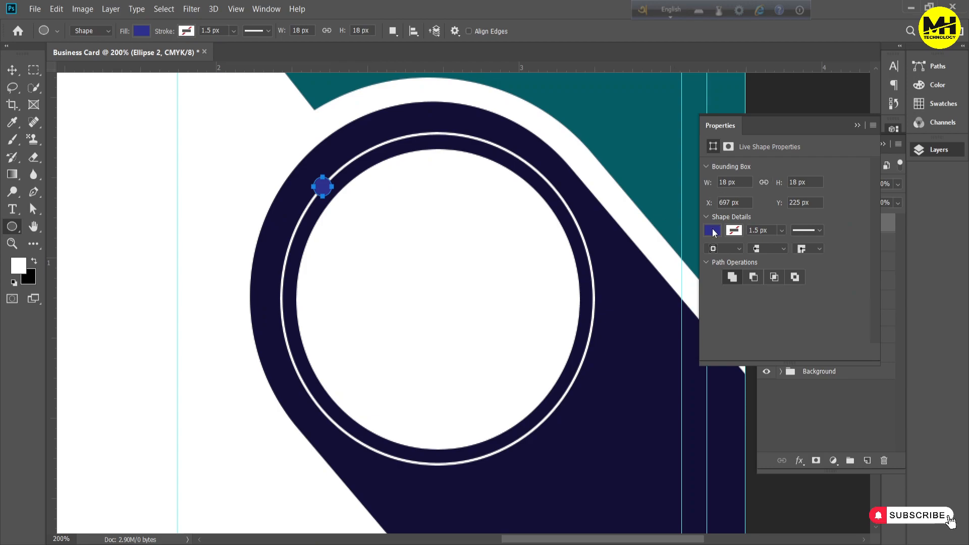
left_click(712, 230)
left_click(714, 301)
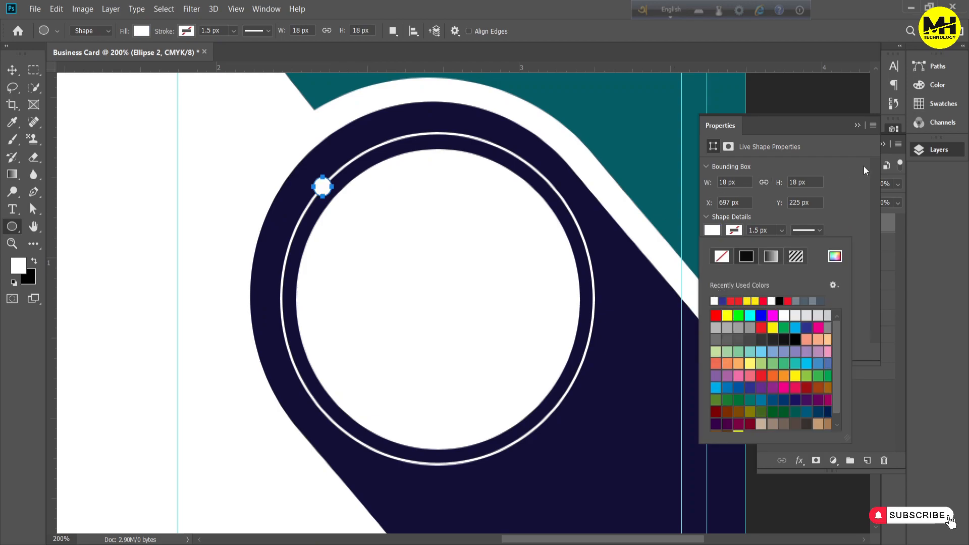
left_click(857, 126)
left_click(799, 423)
Duplicate the small white dot onto the opposite, lower-right edge of the ring
left_click(785, 226)
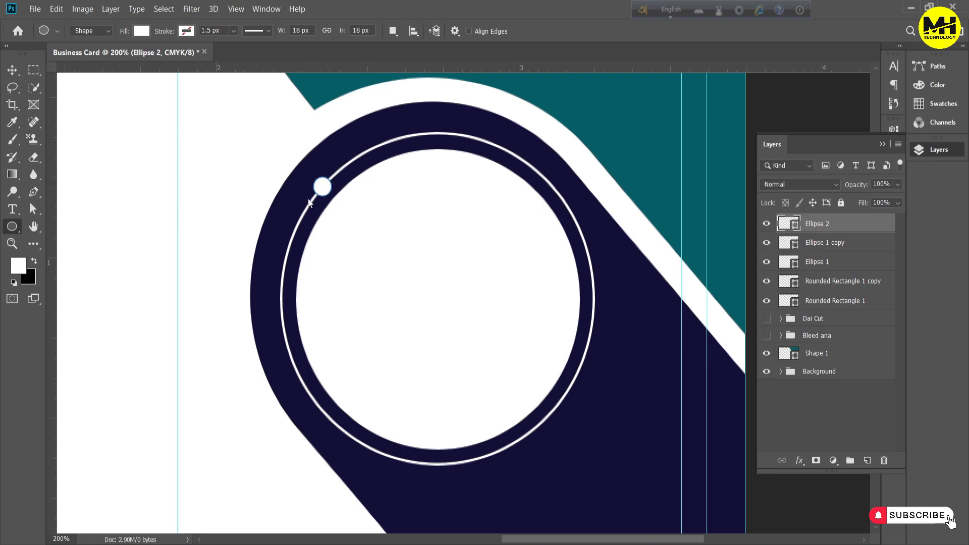
key("v")
left_click_drag(325, 190, 551, 417)
left_click(825, 426)
key("ctrl+minus")
key("ctrl+minus")
key("ctrl+minus")
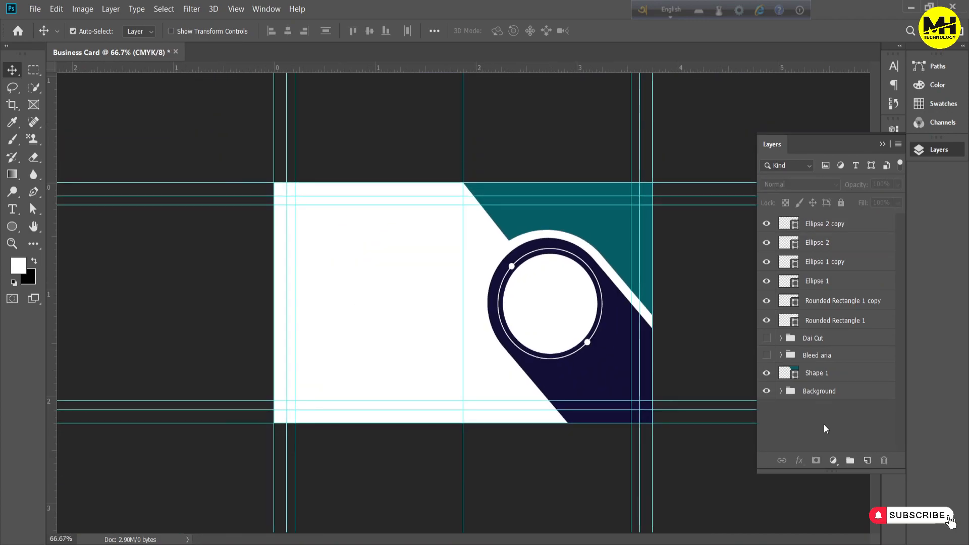
Move the Ellipse 1 copy layer above the dot layers in the stacking order
left_click(771, 224)
left_click(767, 262)
left_click(767, 263)
left_click_drag(839, 262, 842, 225)
Group Ellipse 2 copy, Ellipse 2 and Ellipse 1, and name the group Line
left_click(832, 242)
left_click(812, 281, "shift")
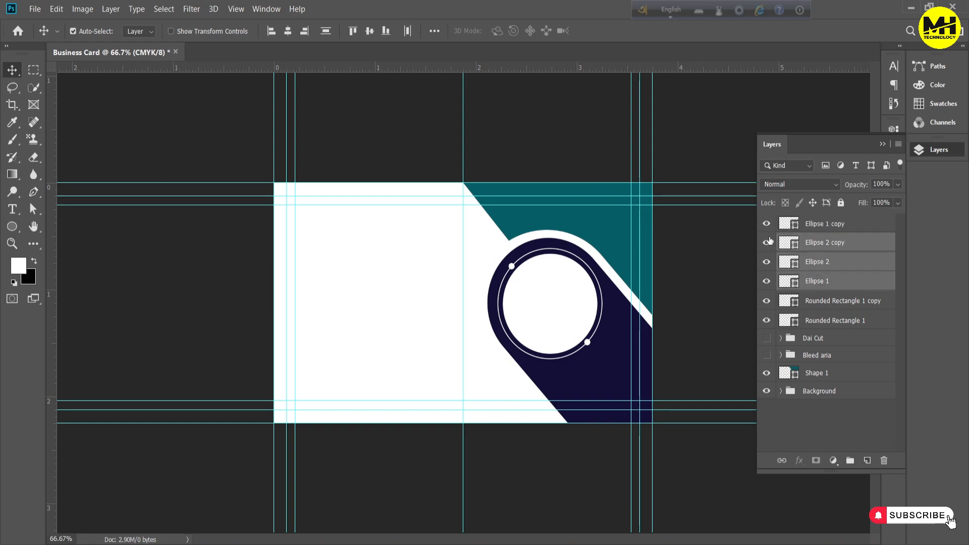
left_click(768, 265)
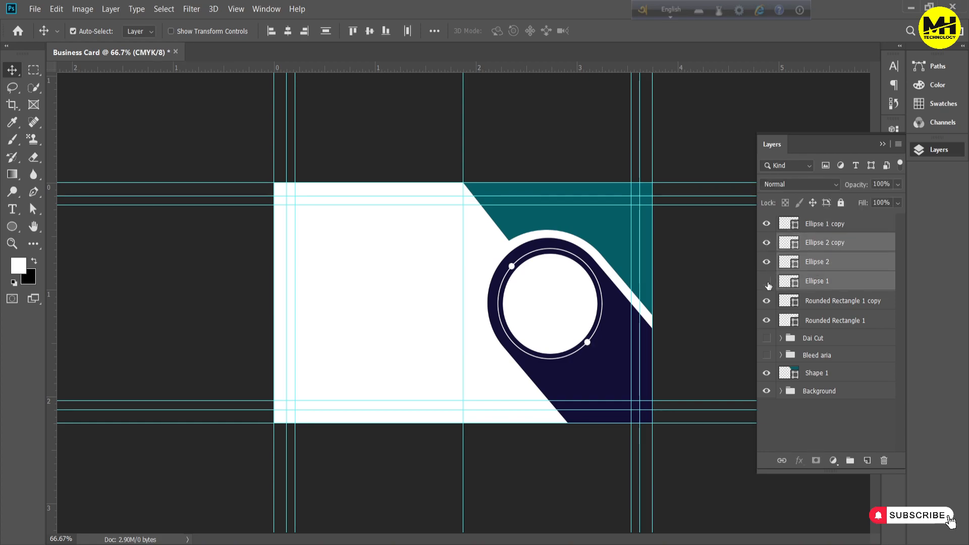
key("ctrl+g")
double_click(814, 241)
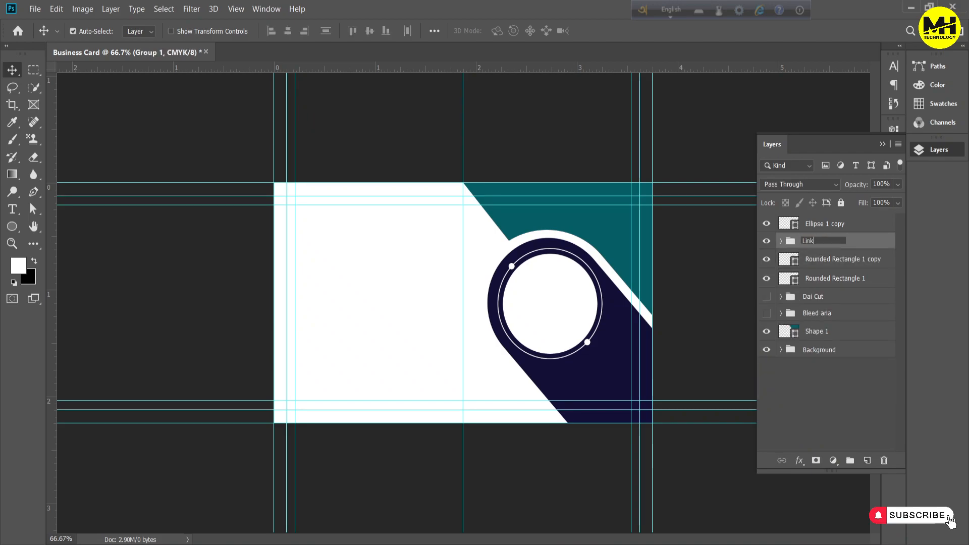
type("Line")
key("Return")
left_click(767, 260)
left_click(766, 260)
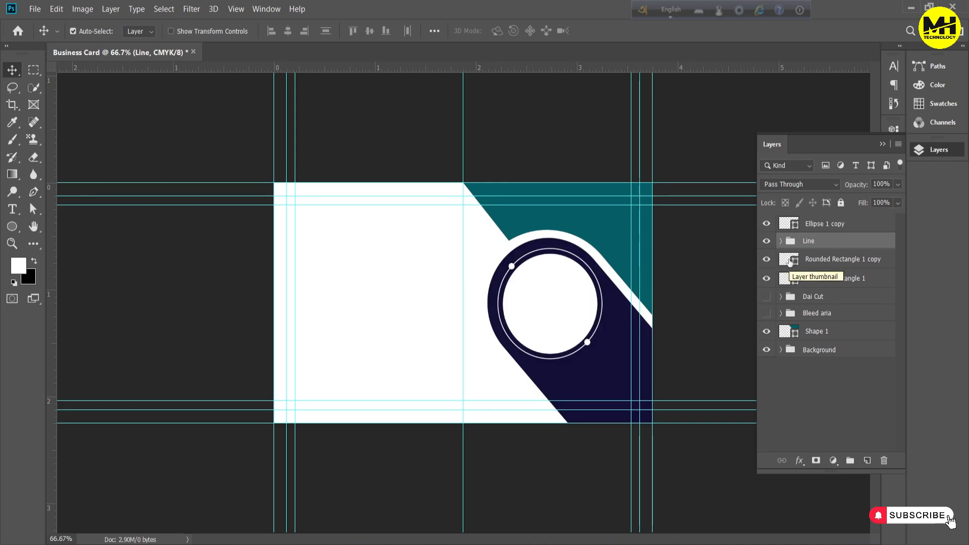
Place the pexels-linkedin-sales-navigator-2182970 portrait above Ellipse 1 copy and clip it to that circle
left_click(817, 225)
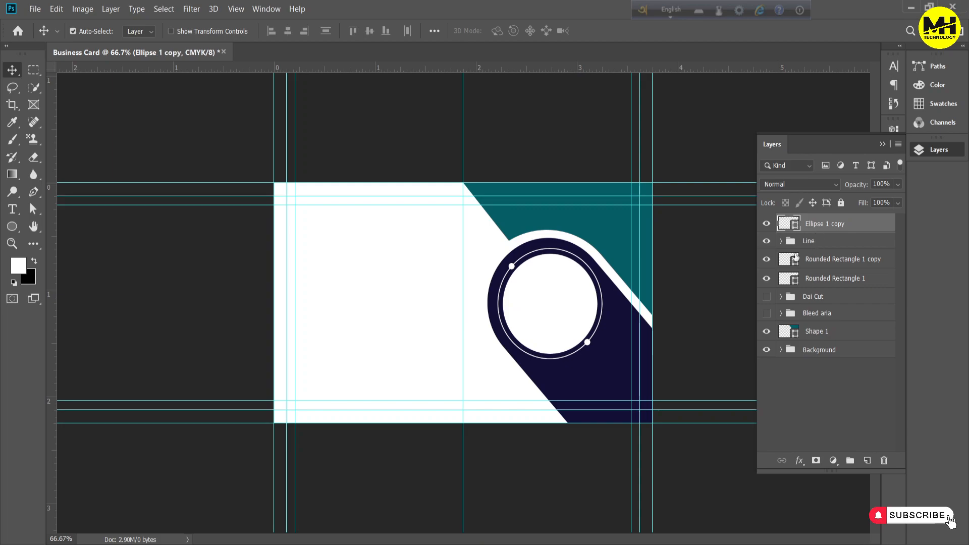
left_click(35, 9)
left_click_drag(509, 324, 601, 346)
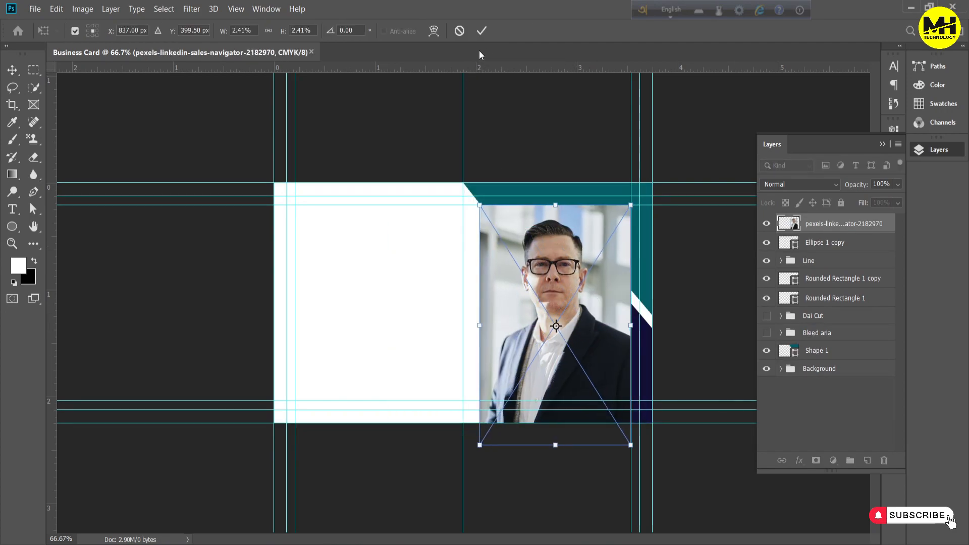
left_click(482, 31)
left_click_drag(827, 229, 833, 227)
left_click(832, 233, "alt")
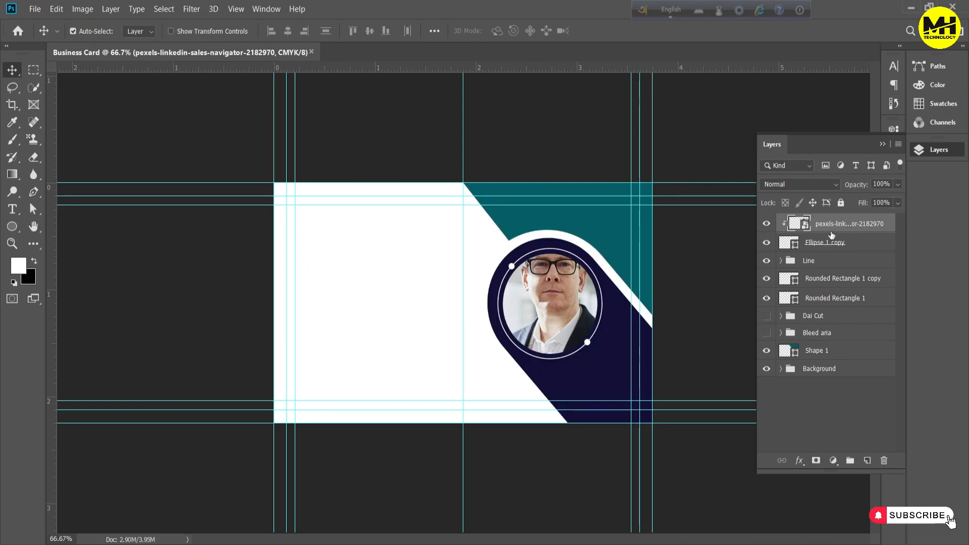
Scale the clipped portrait down to about 1.64% and centre the face within the circle
key("ctrl+t")
left_click_drag(631, 203, 602, 255)
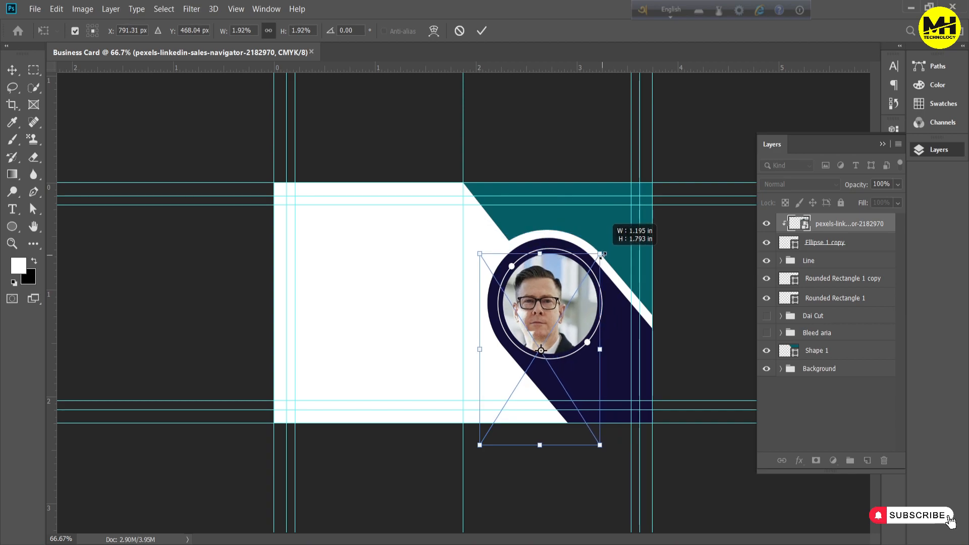
left_click_drag(481, 350, 499, 350)
left_click_drag(545, 305, 546, 287)
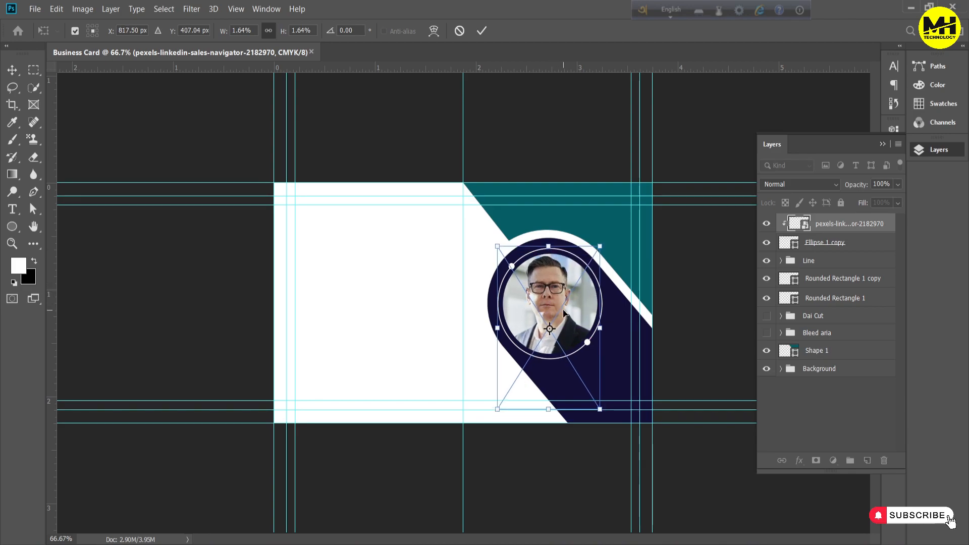
key("Left")
key("Right")
key("Right")
key("Right")
key("Right")
key("Right")
key("Right")
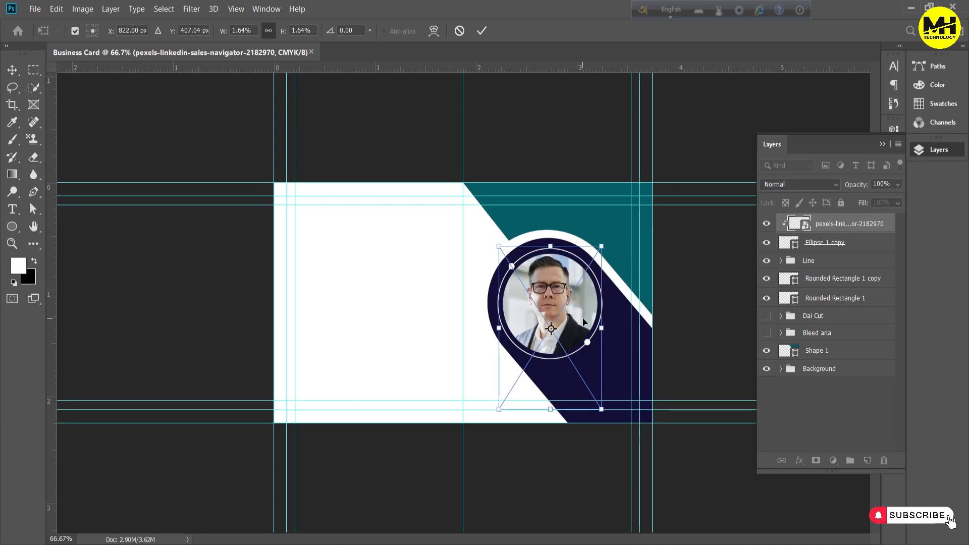
key("Return")
left_click(815, 351)
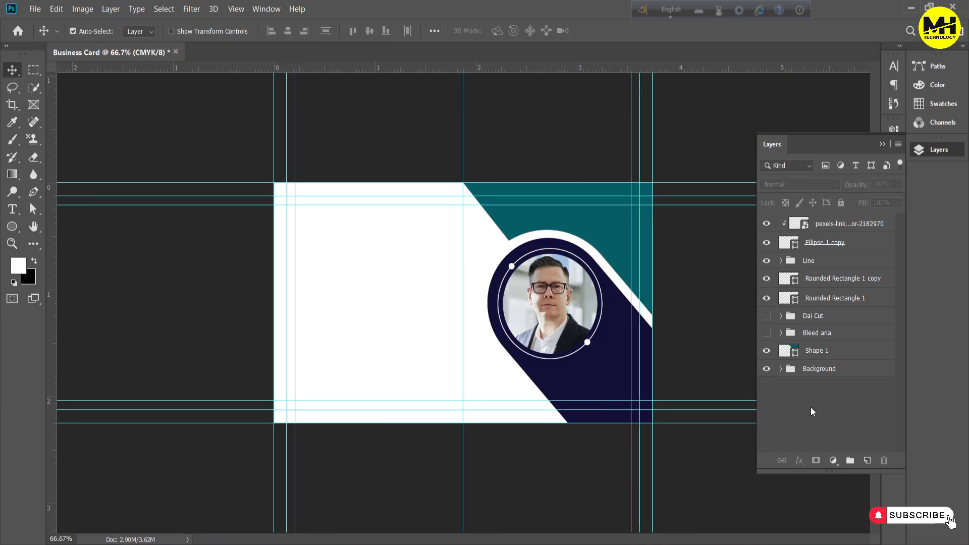
Copy the teal colour code of Shape 1, then recolour Shape 1 with navy sampled from the capsule
double_click(790, 350)
left_click(891, 306)
double_click(789, 350)
left_click(584, 367)
left_click(891, 306)
Recolour the inner capsule on the Rounded Rectangle 1 copy layer with the copied teal
double_click(789, 278)
type("065e68")
left_click(891, 306)
left_click(827, 409)
Darken the Shape 1 corner shape's fill to navy #0e0a2c
double_click(789, 351)
left_click(730, 454)
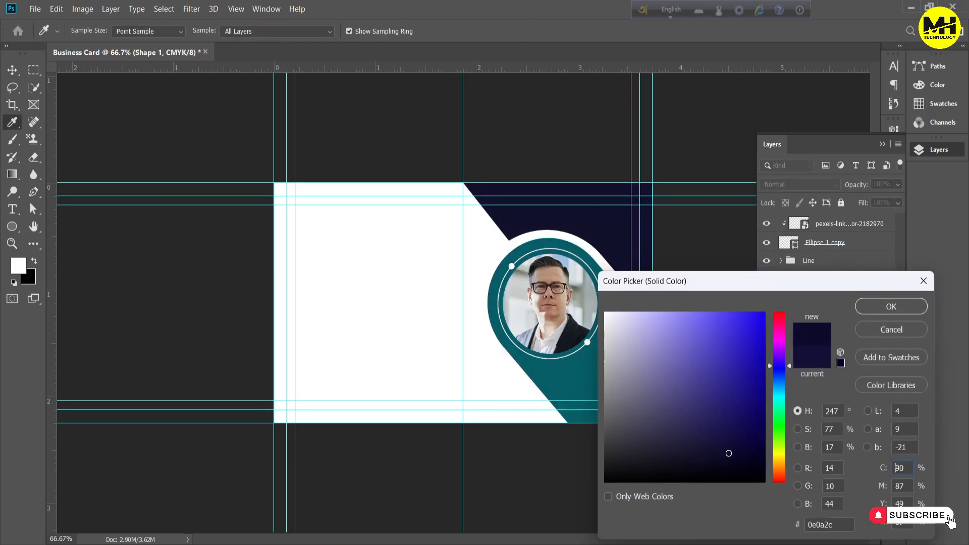
left_click(891, 306)
Group the portrait layer with Ellipse 1 copy and name the group image
left_click(821, 225)
left_click(820, 245, "shift")
key("ctrl+g")
type("image")
Group both rounded rectangle layers as Shape and move the Shape 1 layer into that group
left_click(850, 278)
left_click(844, 258, "shift")
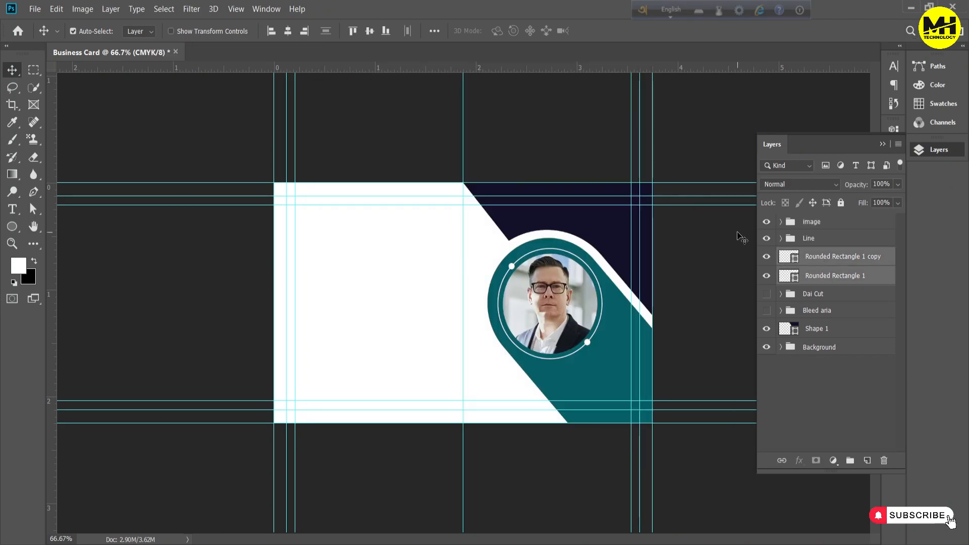
key("ctrl+g")
type("Shape")
left_click_drag(832, 306, 826, 263)
left_click(782, 256)
left_click(808, 363)
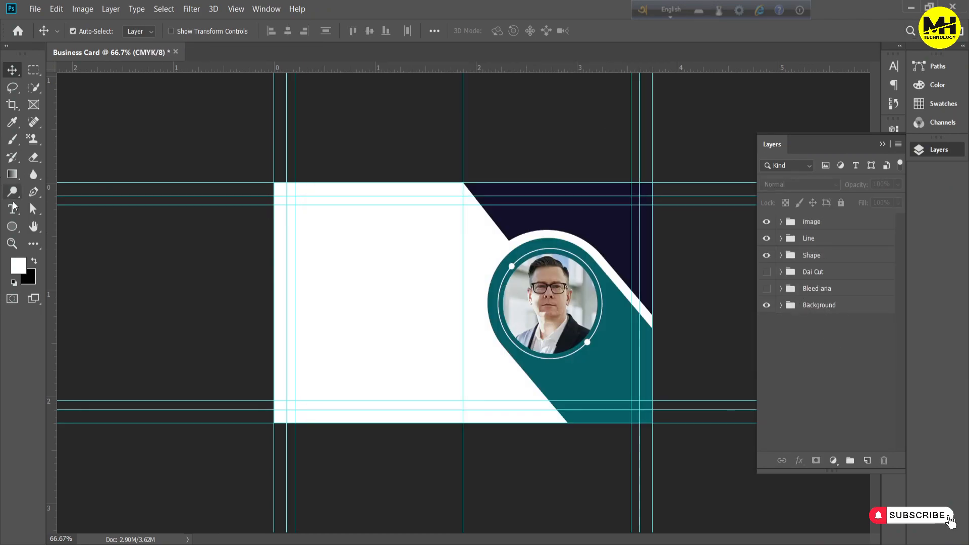
Add the cardholder's name as a text line on the white area and colour it with the teal sampled from the capsule
left_click(13, 208)
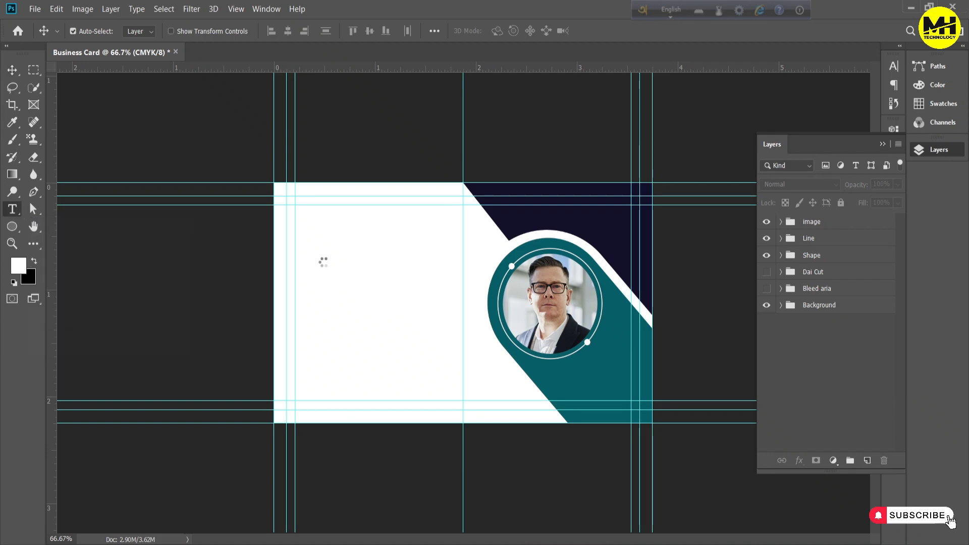
left_click(328, 263)
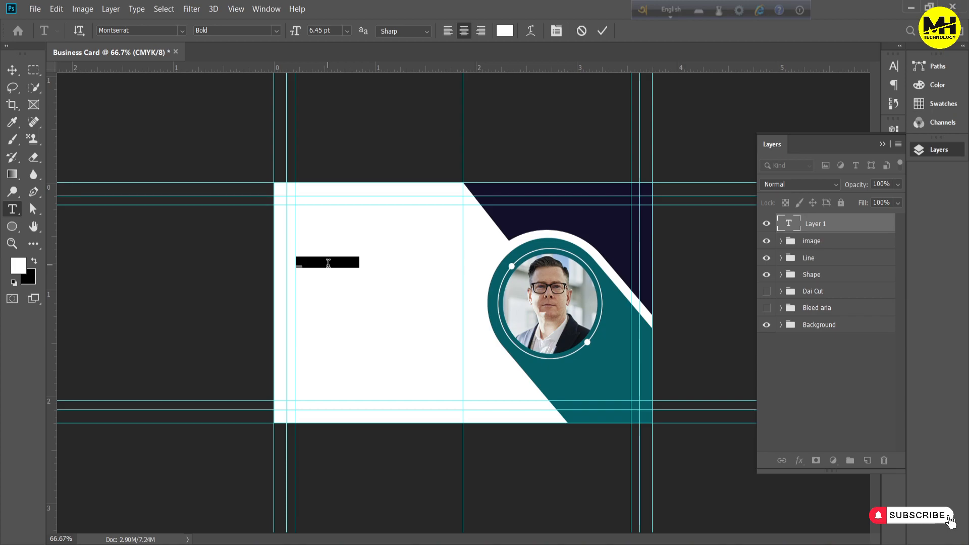
type("NANA")
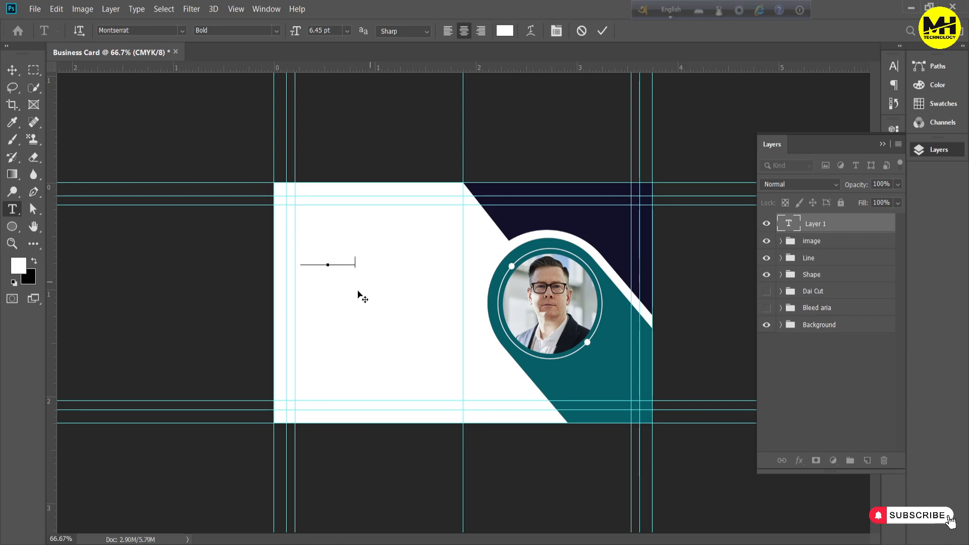
key("ctrl+a")
left_click(505, 31)
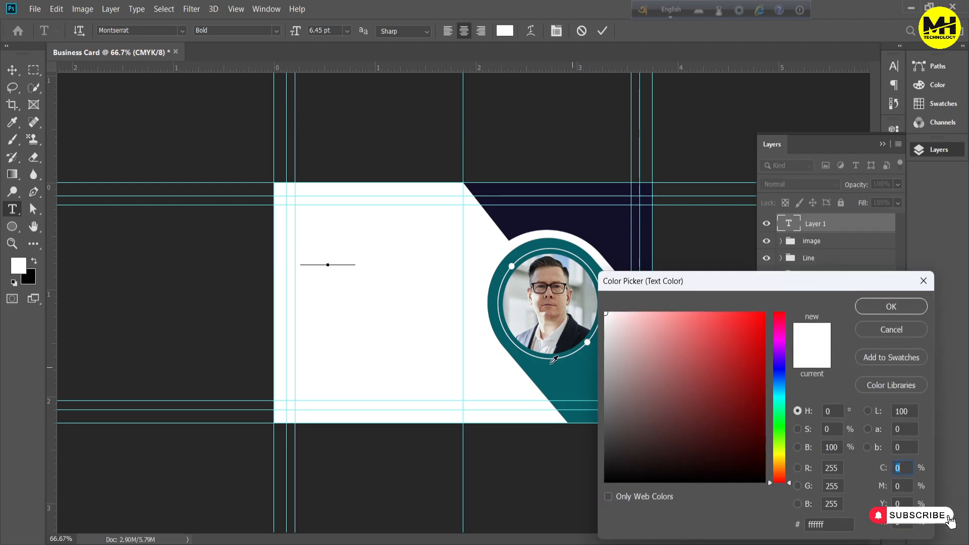
left_click(553, 367)
left_click(895, 309)
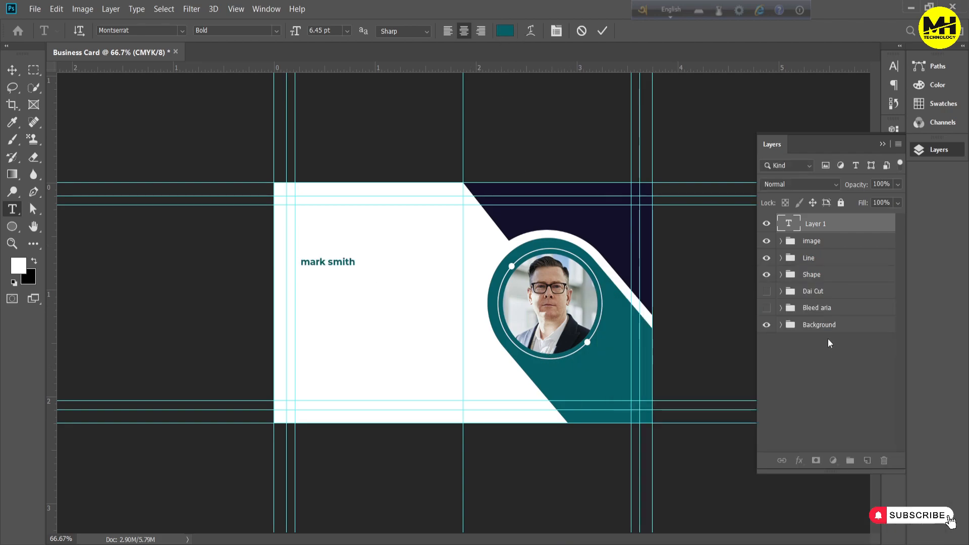
Duplicate the name text layer, hide the original and replace the copy's text with "graphic designer"
left_click(816, 226)
key("ctrl+j")
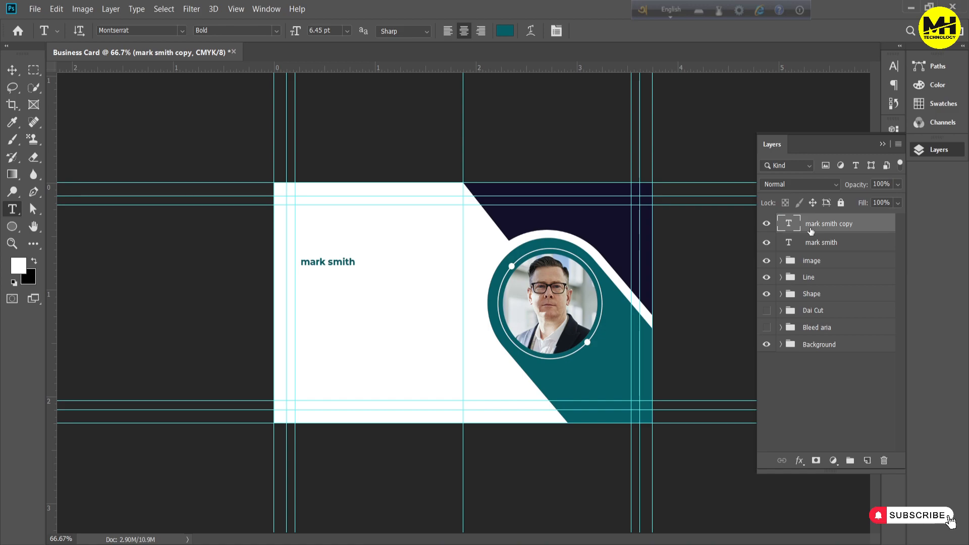
left_click(767, 242)
double_click(785, 227)
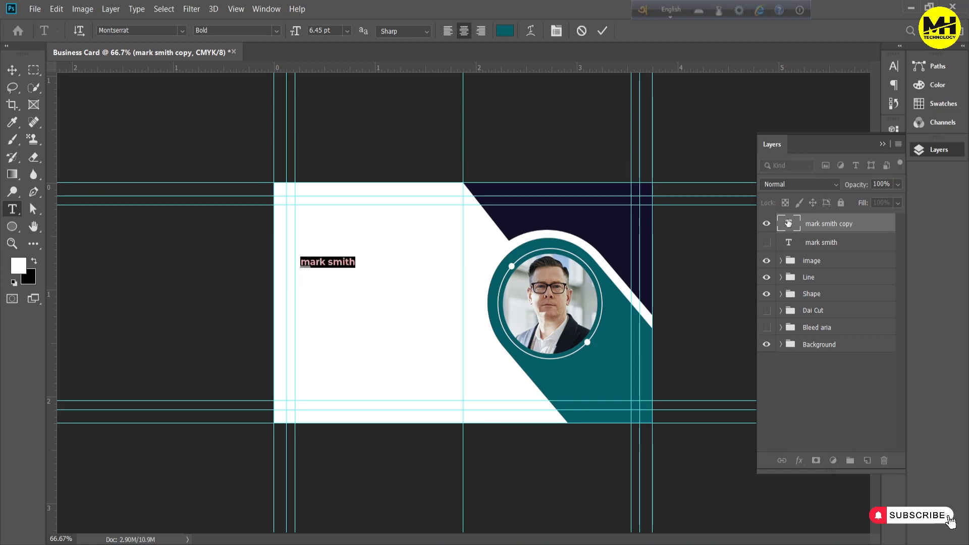
type("graphic des")
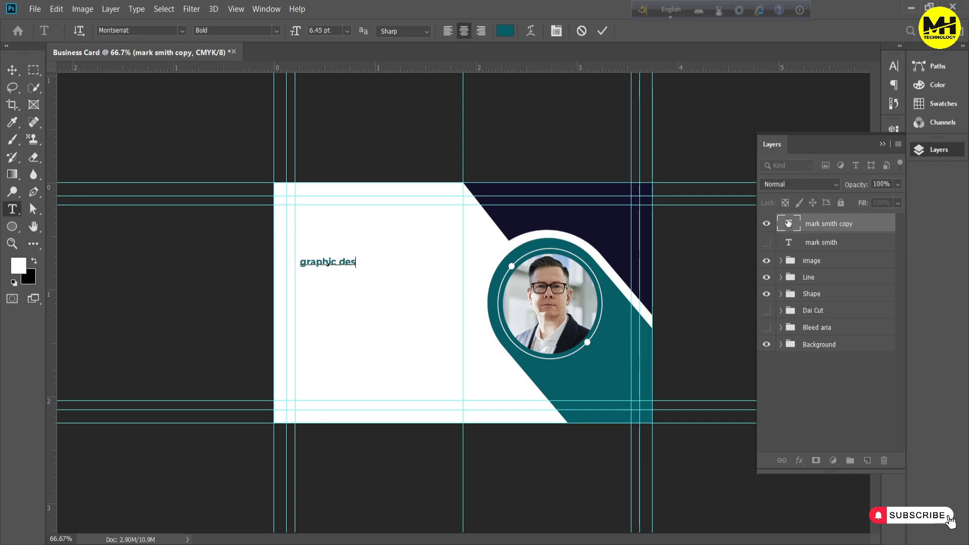
type("igner")
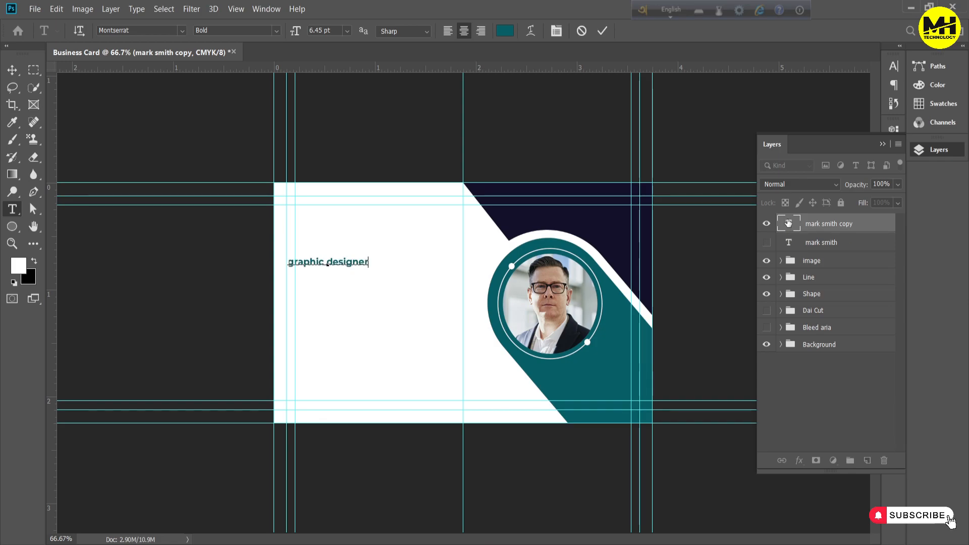
left_click(600, 31)
Hide the graphic designer text, show the name layer again, and set the name in all caps at 10 pt
left_click(767, 224)
left_click(767, 243)
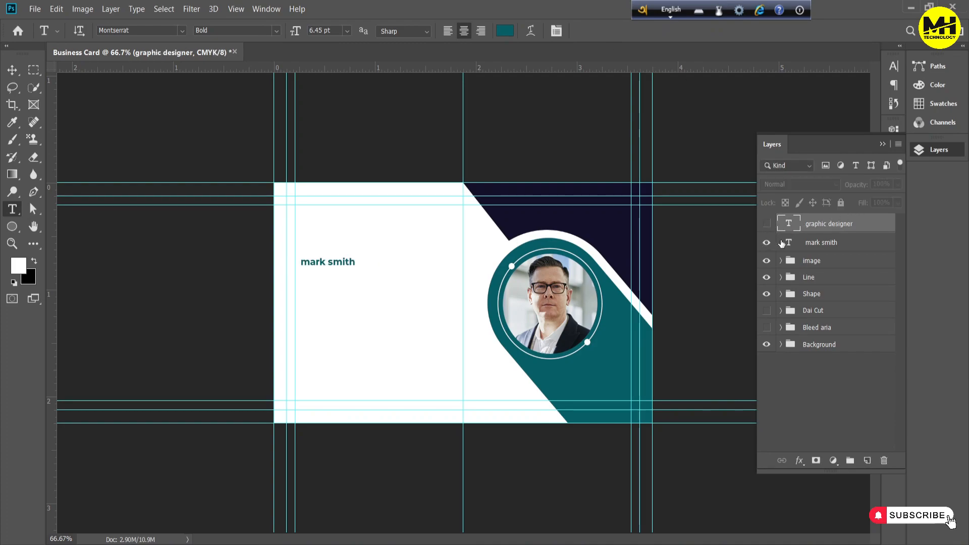
left_click(796, 245)
left_click(894, 67)
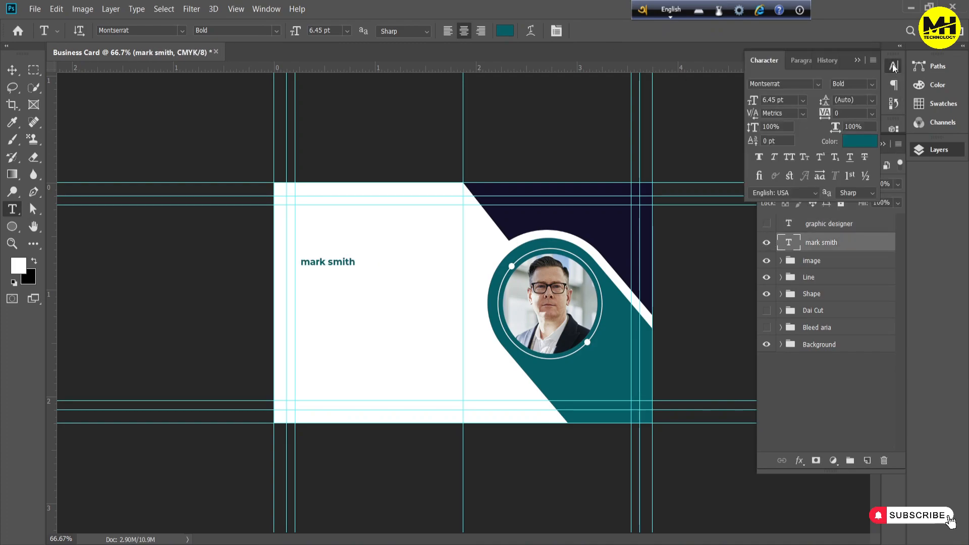
left_click(859, 60)
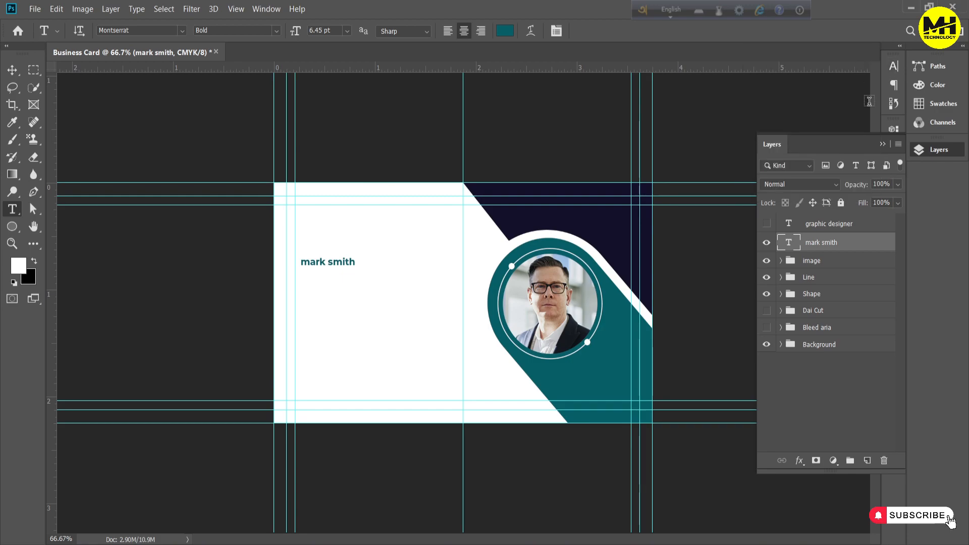
left_click(883, 144)
left_click(920, 150)
left_click(921, 151)
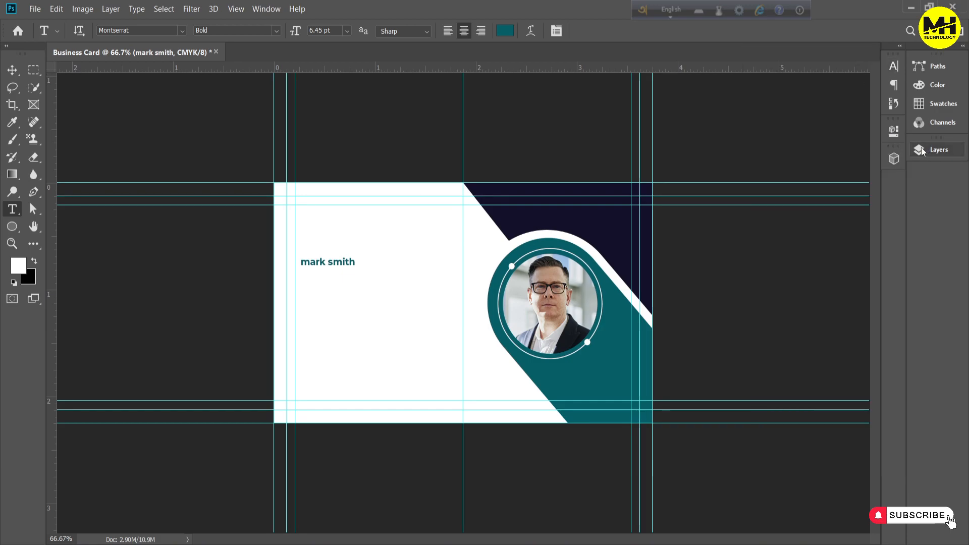
left_click(893, 66)
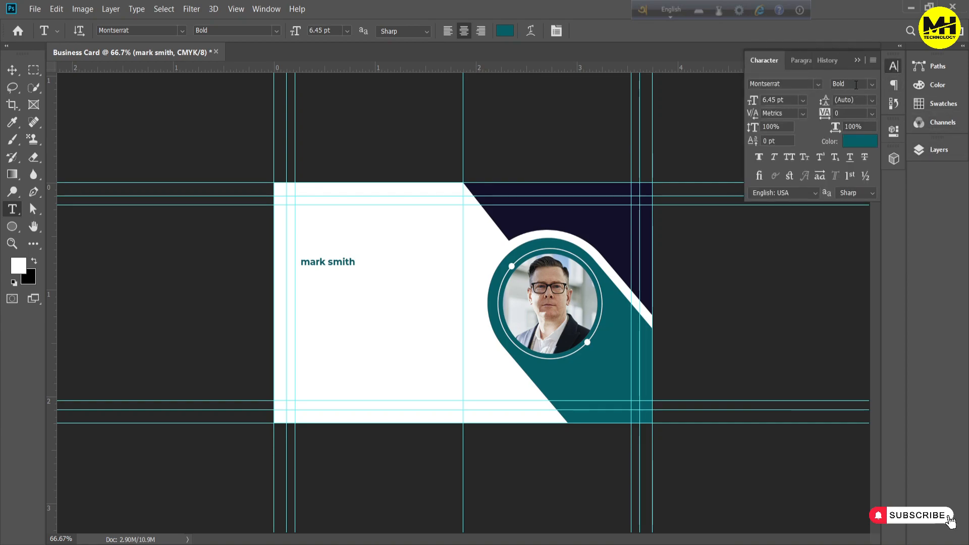
left_click(790, 157)
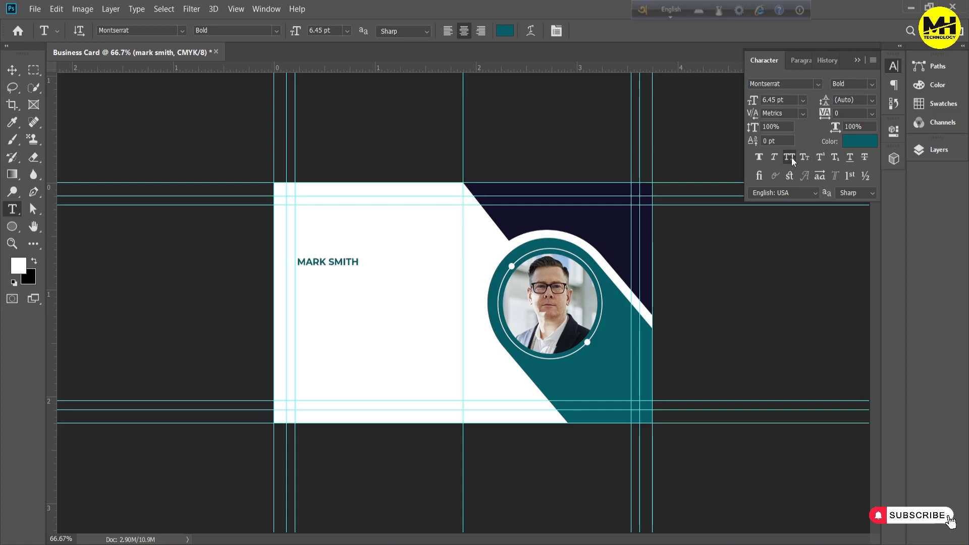
left_click(803, 100)
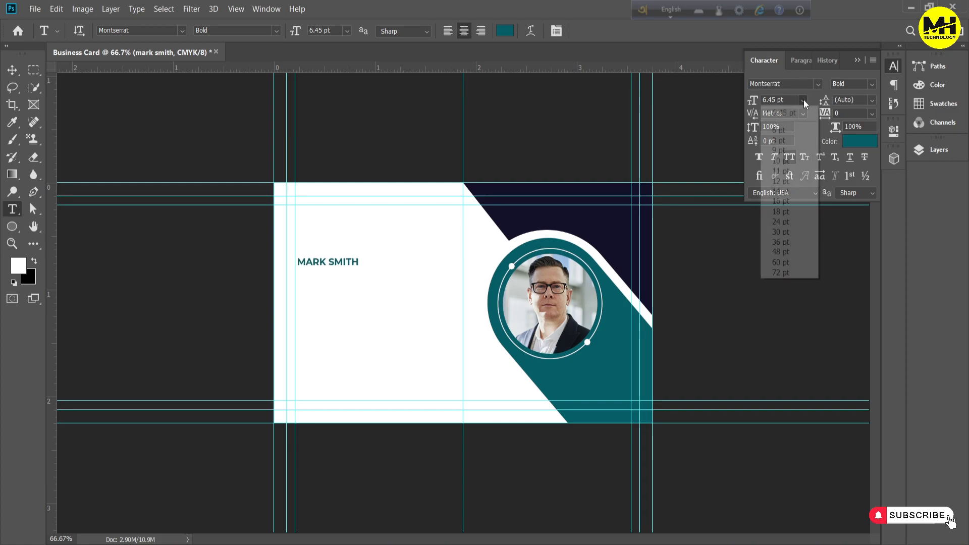
left_click(780, 161)
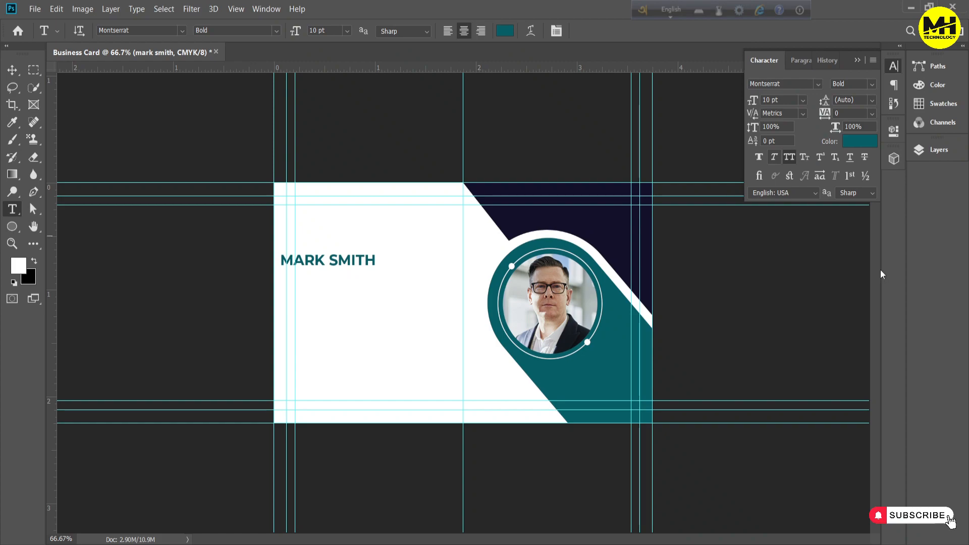
Move the name text up into the card's upper-left corner, aligned with the inner vertical margin guide
left_click(920, 150)
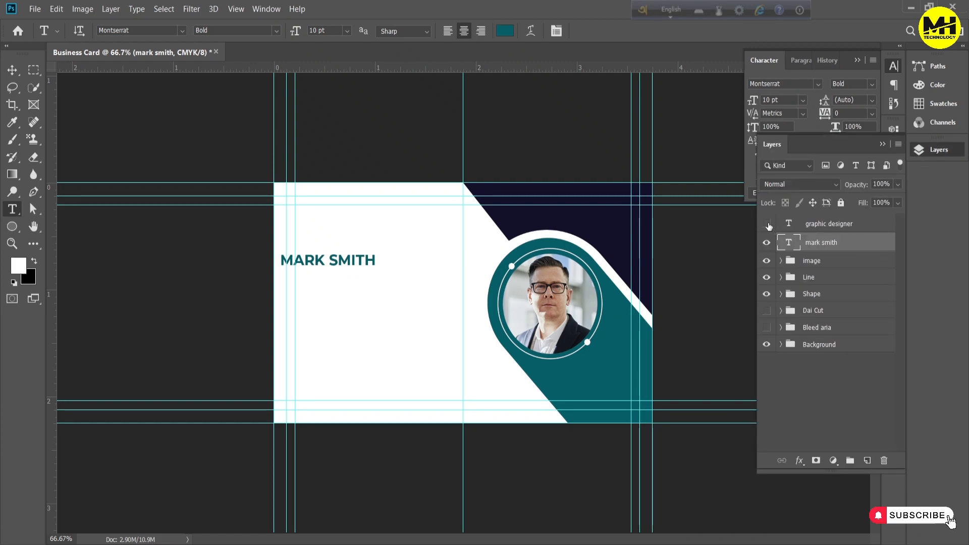
left_click(11, 71)
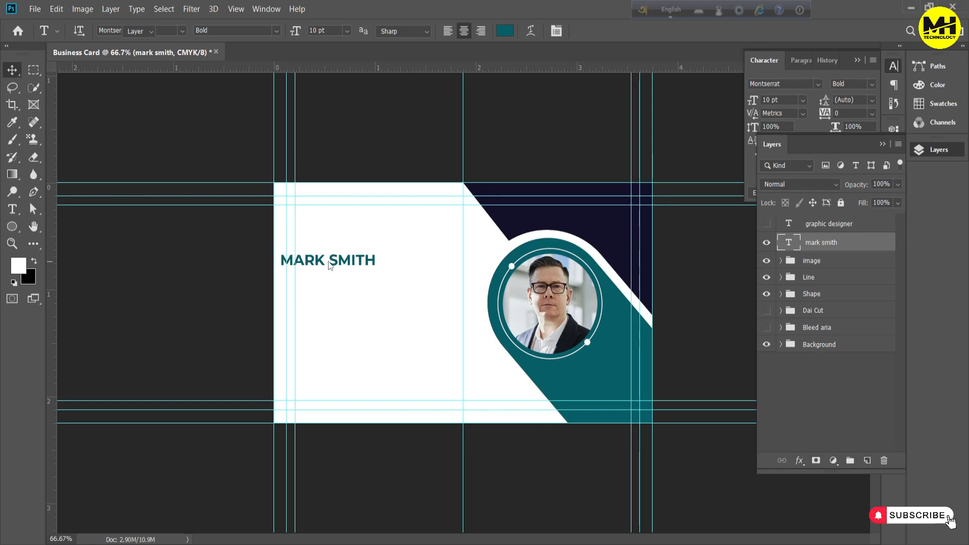
left_click_drag(350, 250, 345, 213)
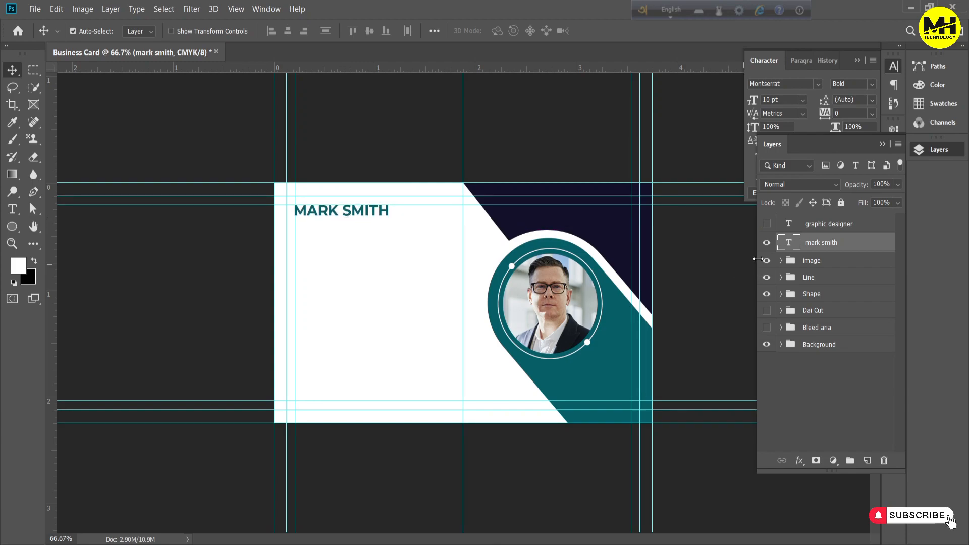
Show the graphic designer text layer and set its font style to Regular
left_click(767, 223)
left_click(820, 225)
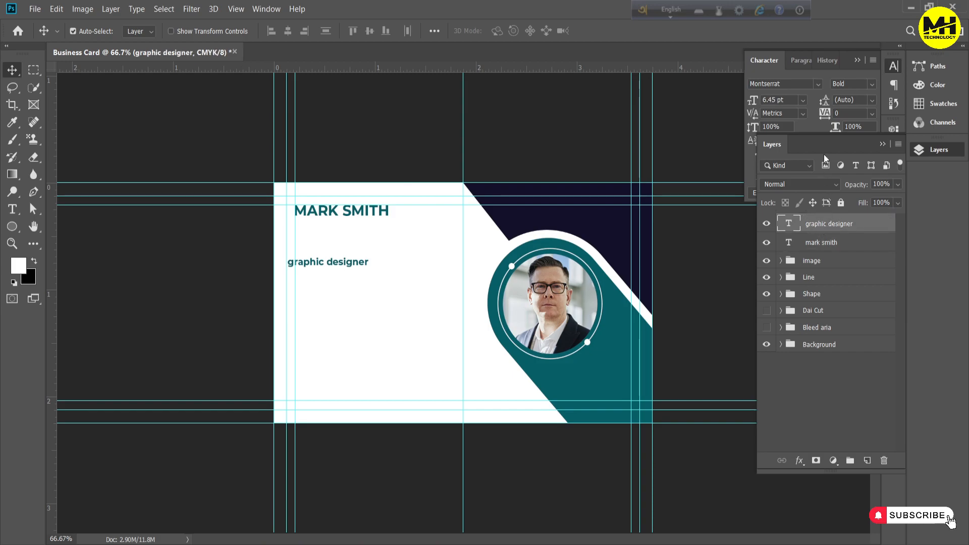
left_click(825, 122)
left_click(875, 83)
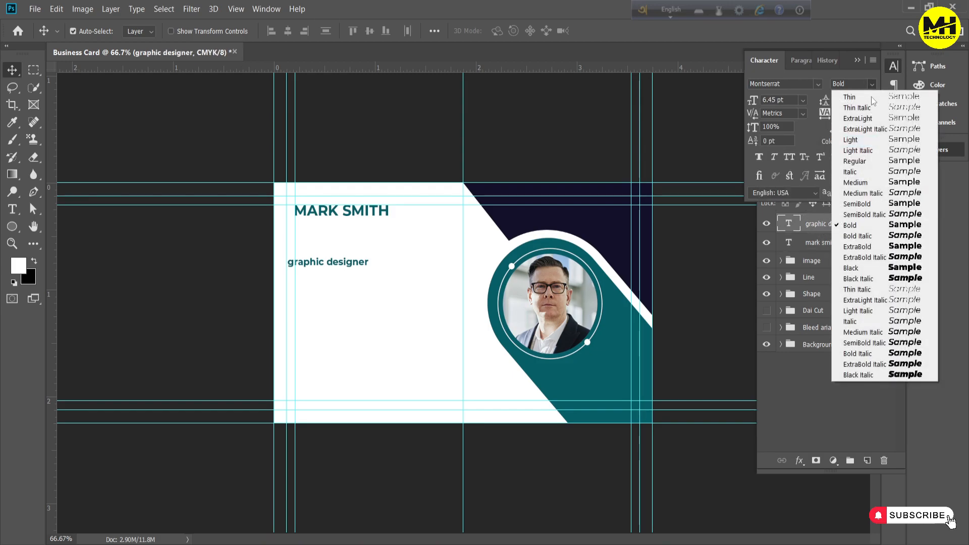
left_click(857, 162)
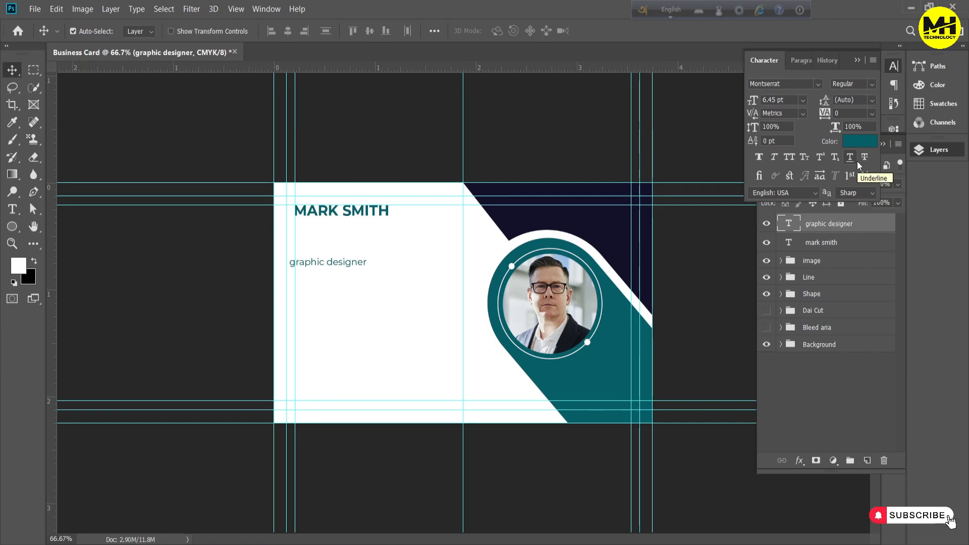
Capitalise both initials of the job title so it reads "Graphic Designer"
left_click(789, 226)
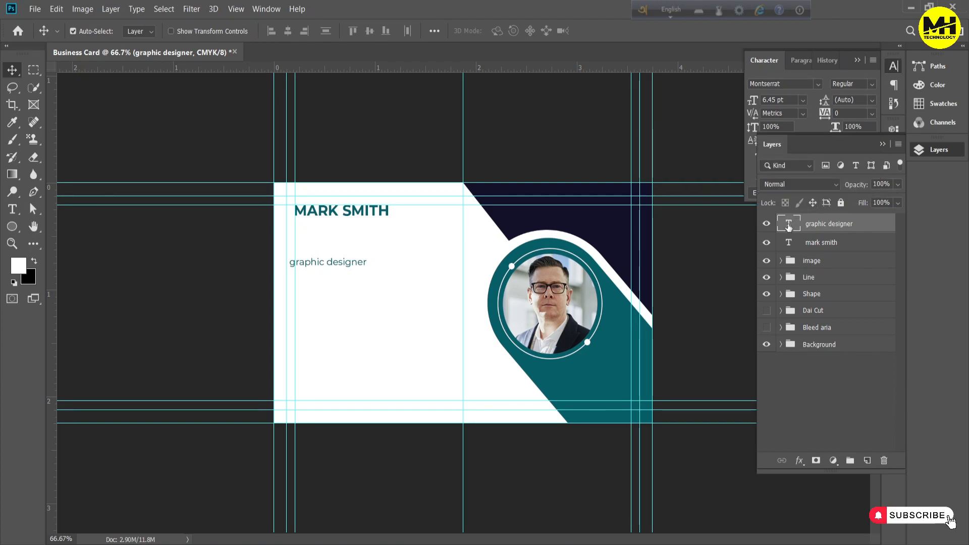
double_click(789, 226)
left_click(336, 267)
key("Delete")
type("D")
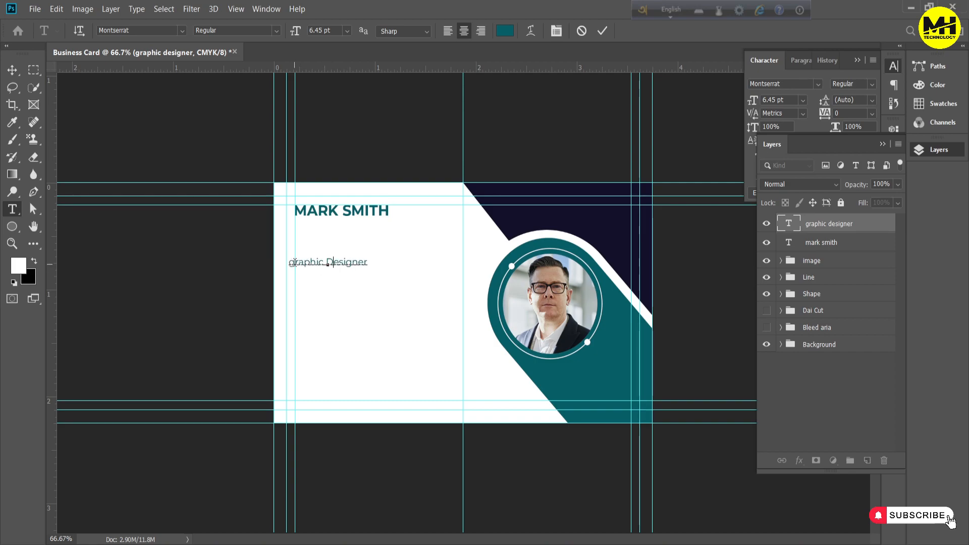
left_click(294, 262)
key("BackSpace")
type("G")
left_click(602, 31)
key("v")
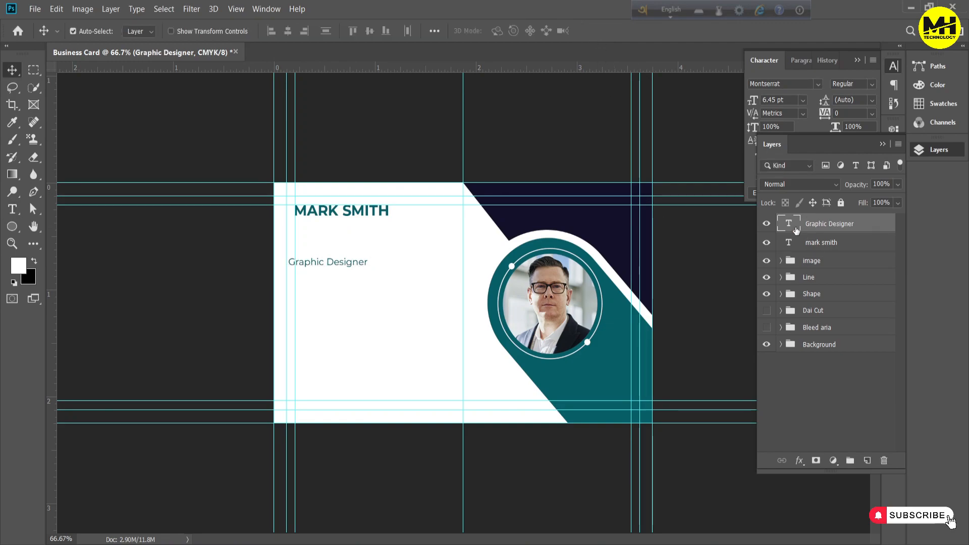
Recolour the Graphic Designer text near-black #121212
double_click(790, 226)
left_click(505, 31)
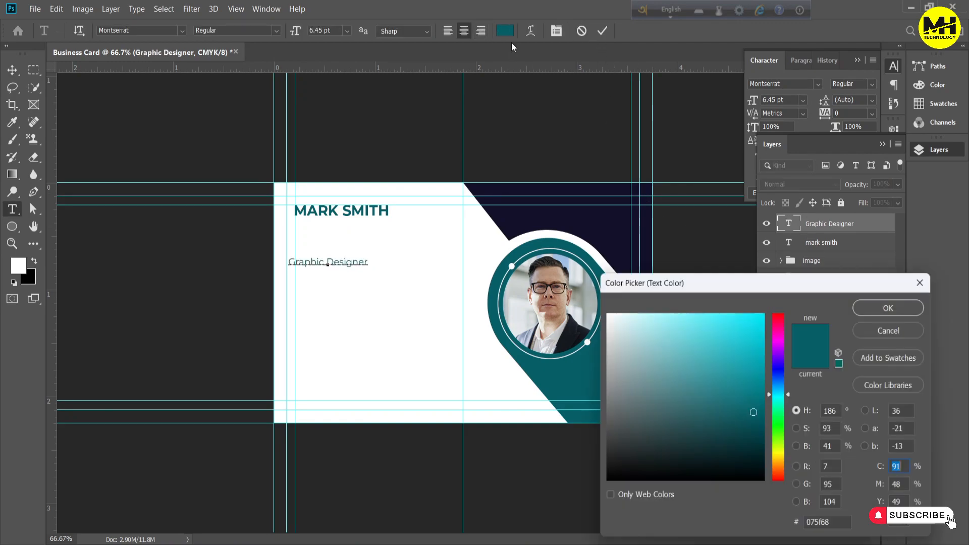
left_click_drag(652, 332, 606, 513)
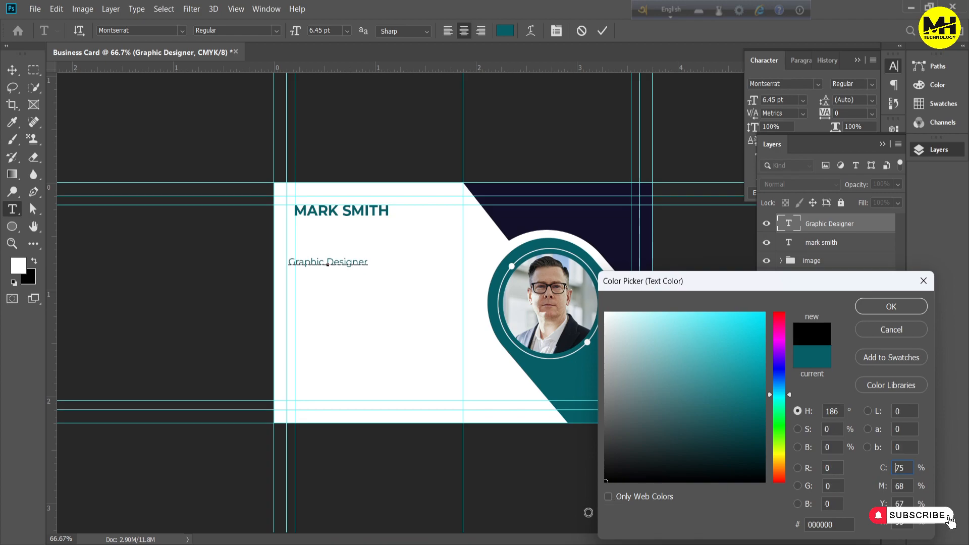
left_click(610, 471)
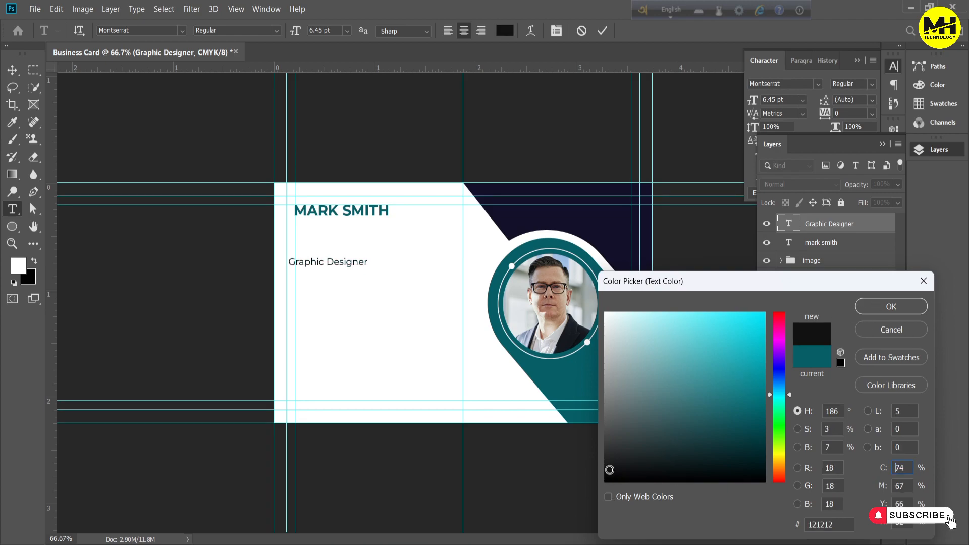
left_click(904, 305)
left_click(848, 384)
key("v")
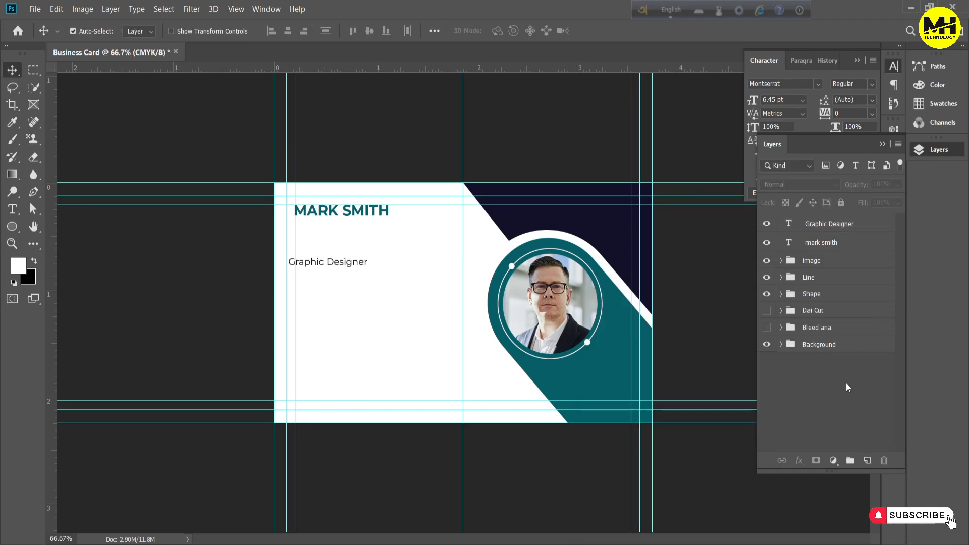
Recolour only the first name in the cardholder's name text near-black, and keep that layer selected
double_click(789, 243)
left_click(338, 211)
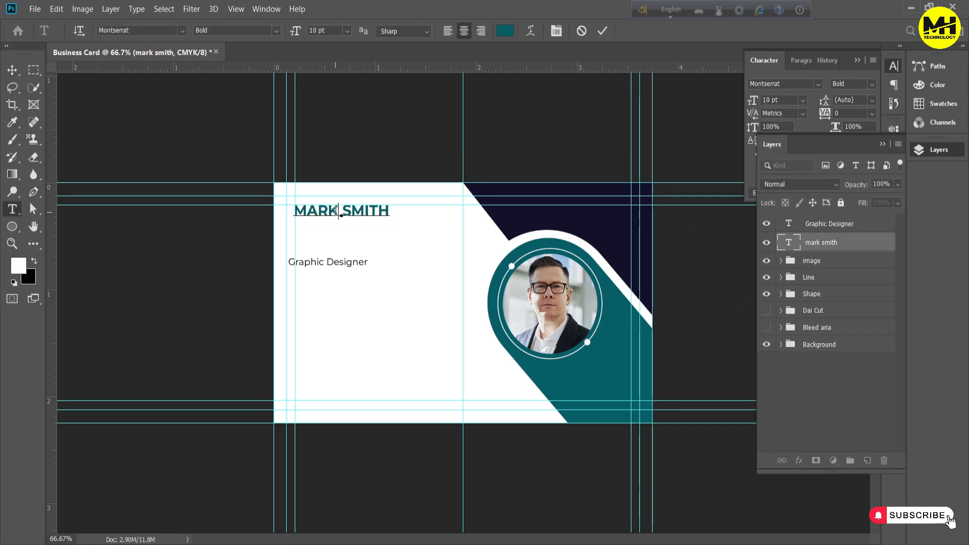
left_click_drag(338, 210, 294, 212)
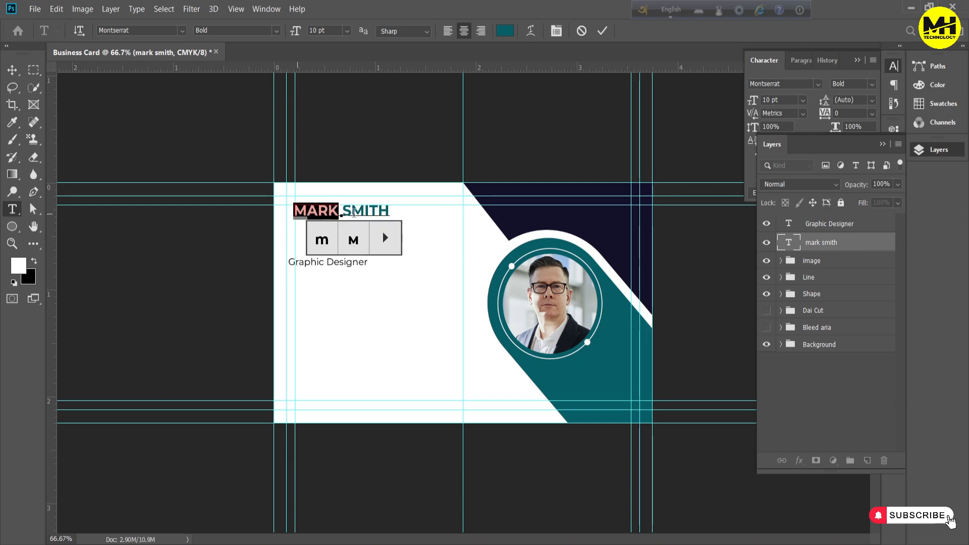
left_click(505, 32)
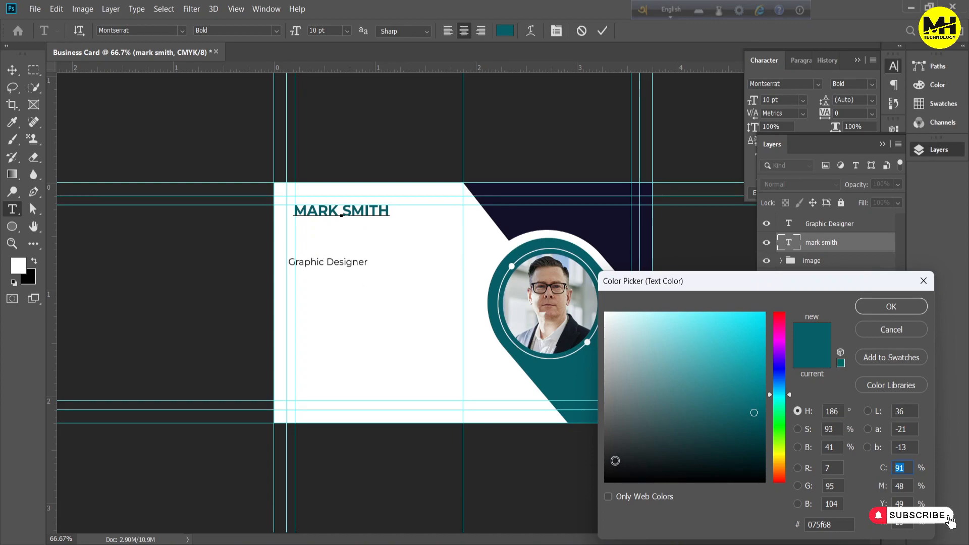
left_click(611, 467)
left_click(880, 309)
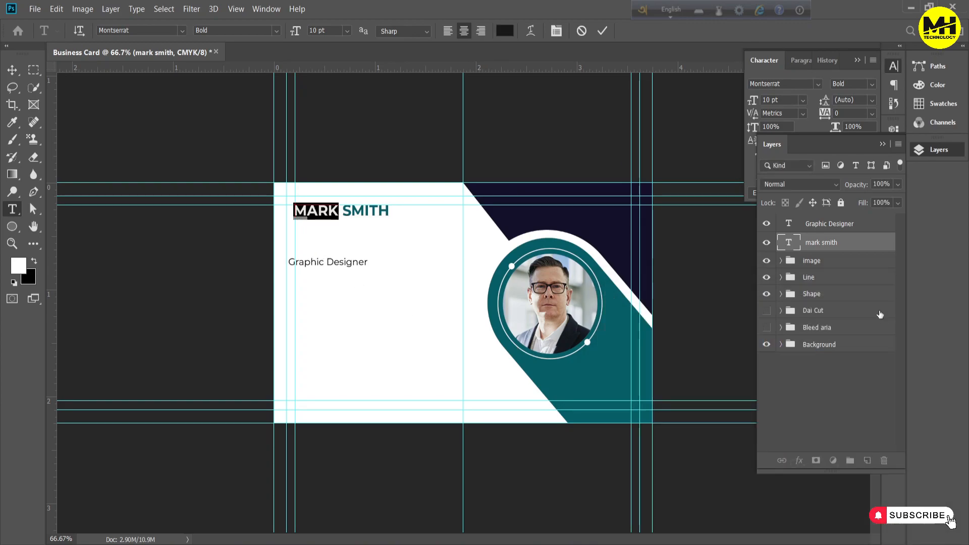
left_click(853, 420)
key("v")
left_click(811, 244)
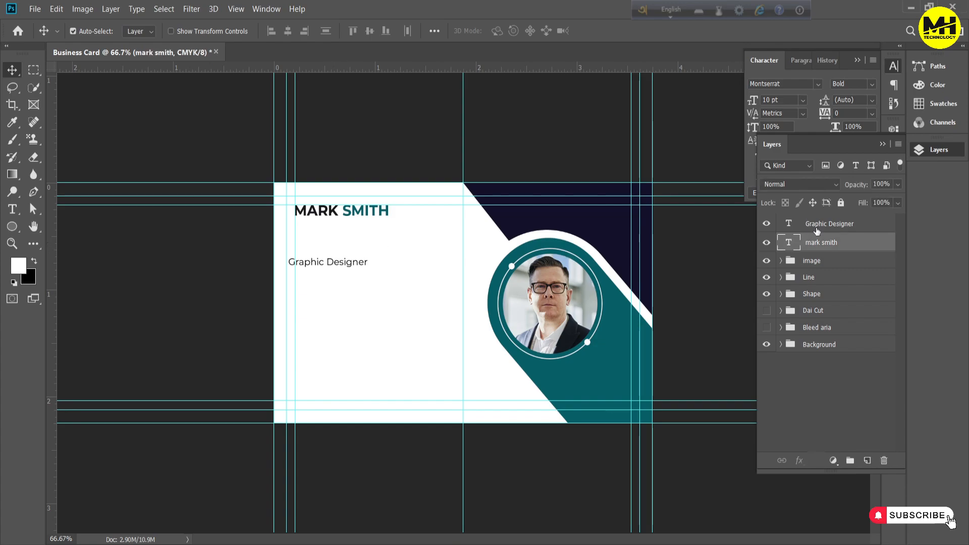
Move the Graphic Designer text directly beneath the cardholder's name
left_click(817, 231)
left_click_drag(349, 263, 353, 230)
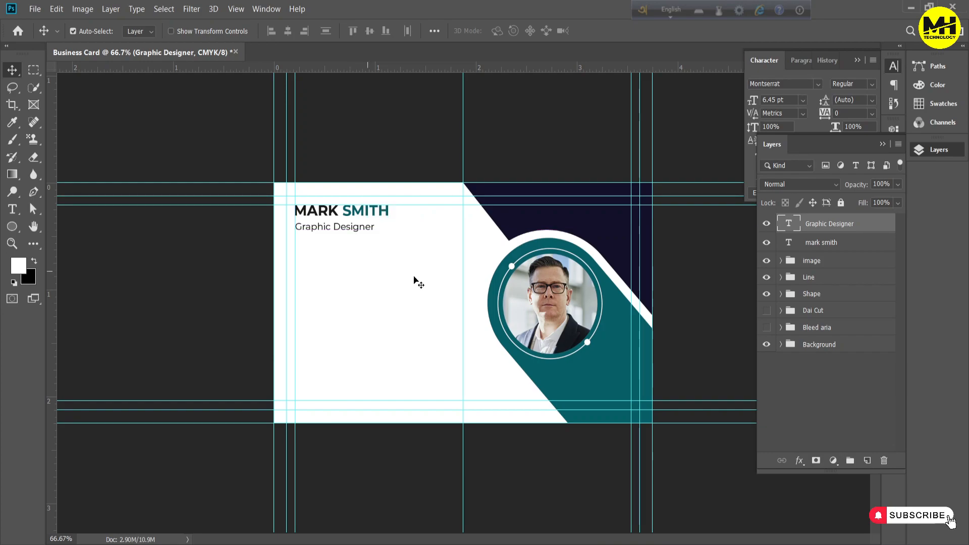
key("Up")
key("Up")
key("Up")
key("Up")
key("Up")
key("Up")
key("Up")
key("Up")
key("Up")
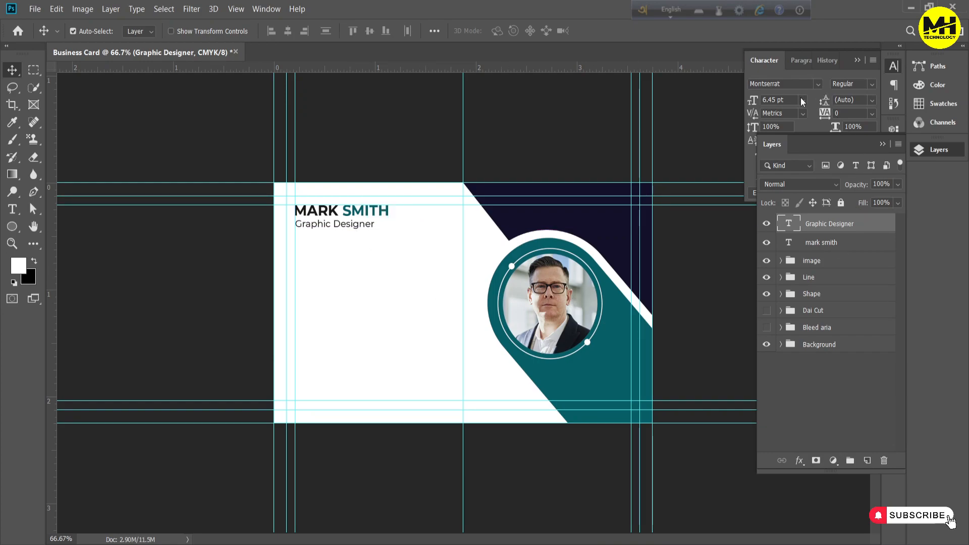
Set the job-title text to 6 pt and align its left edge with the cardholder's name
left_click(803, 101)
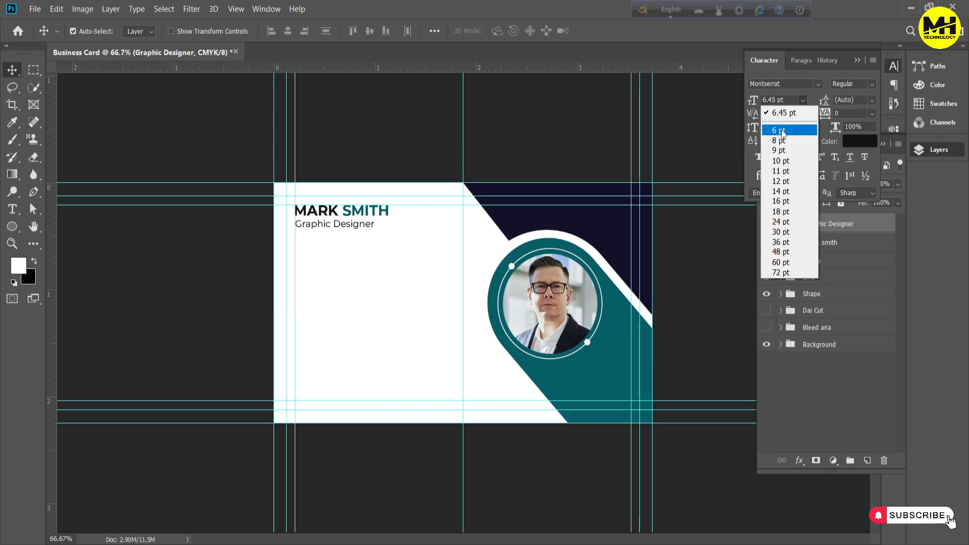
left_click(781, 130)
left_click(825, 236)
left_click(824, 233, "shift")
left_click(271, 31)
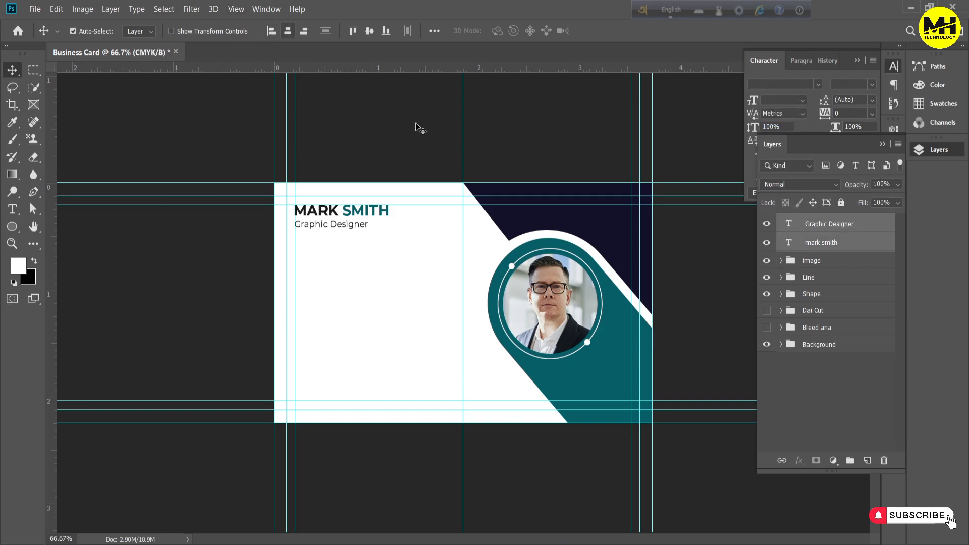
Group the name and job-title layers and rename the group text
key("ctrl+g")
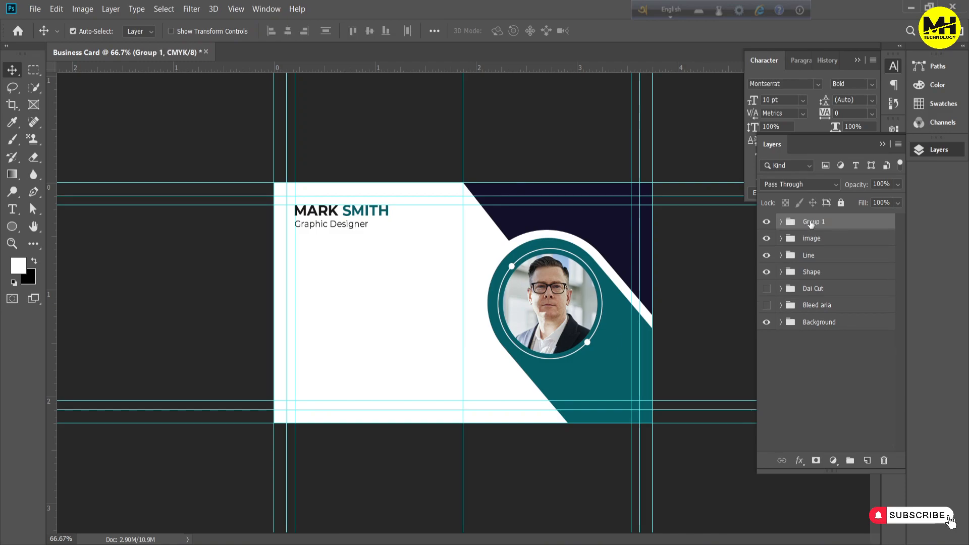
double_click(811, 222)
type("text")
key("Return")
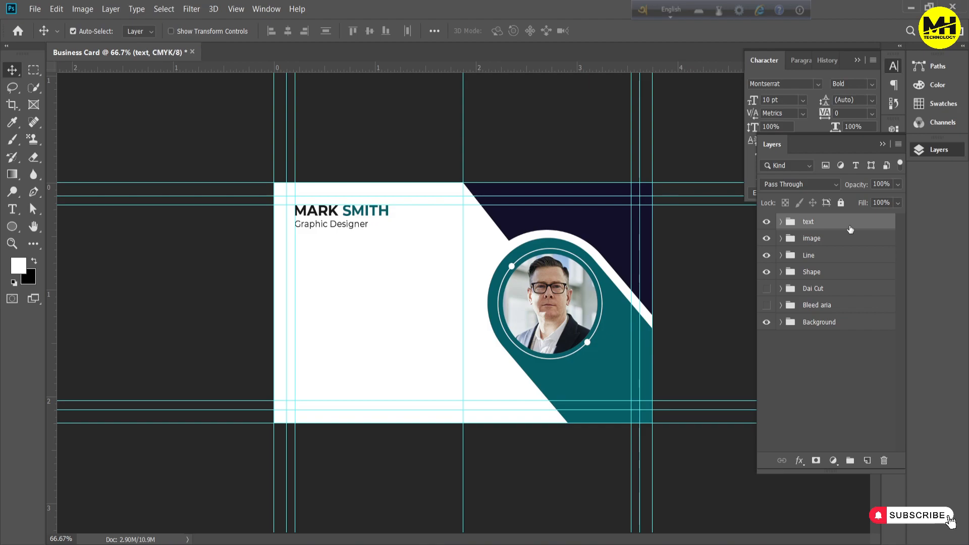
Move the text group slightly right and down, and add a vertical guide for the icon column
key("ctrl+t")
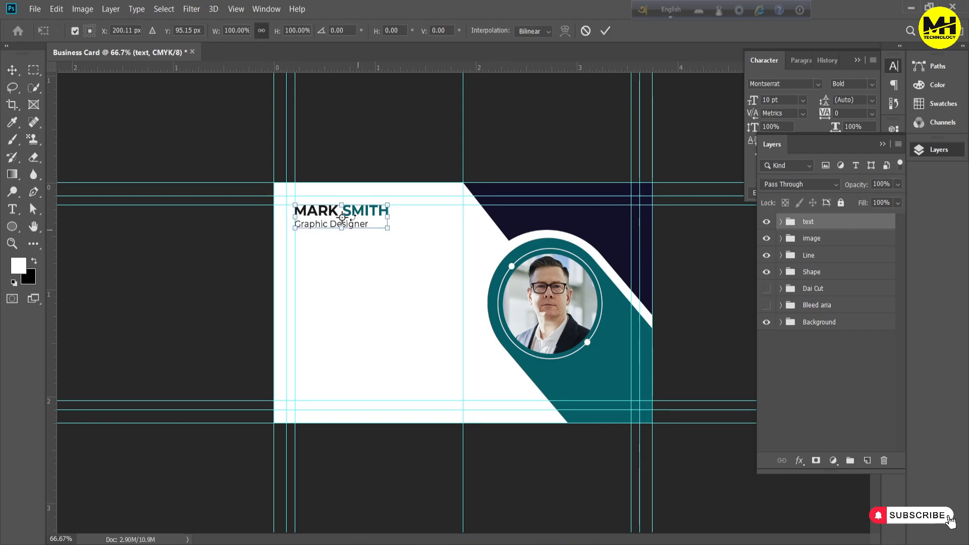
left_click_drag(366, 224, 381, 233)
left_click(785, 374)
mouse_move(52, 286)
left_mouse_down()
mouse_move(220, 292)
mouse_move(322, 274)
mouse_move(294, 298)
mouse_move(231, 310)
left_mouse_up()
Create a small rounded square with a corner radius of 5 and fill it with the card's teal
left_click(809, 222)
key("ctrl+plus")
right_click(12, 227)
left_click(45, 241)
double_click(725, 258)
type("5")
key("Tab")
left_click(811, 399)
double_click(787, 224)
left_click(586, 407)
left_click(891, 306)
Rotate the rounded square into a diamond and place four evenly spaced copies down the icon column
left_click(12, 70)
key("ctrl+t")
key("Return")
left_click(281, 288)
left_click_drag(281, 290, 237, 324)
left_click_drag(237, 325, 238, 405, "alt")
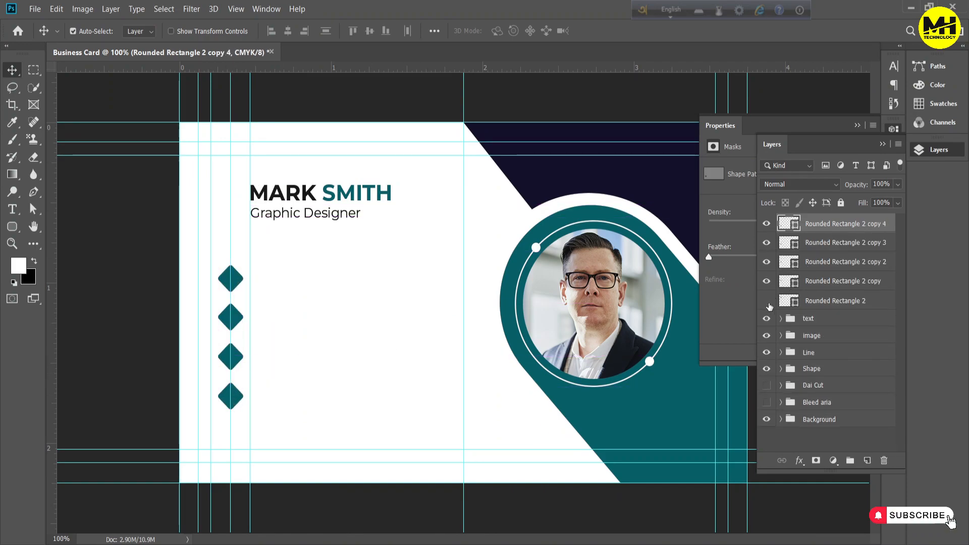
Show the original diamond beside the name, move it into the text group and select it with both text layers
left_click(833, 305)
left_click(781, 319)
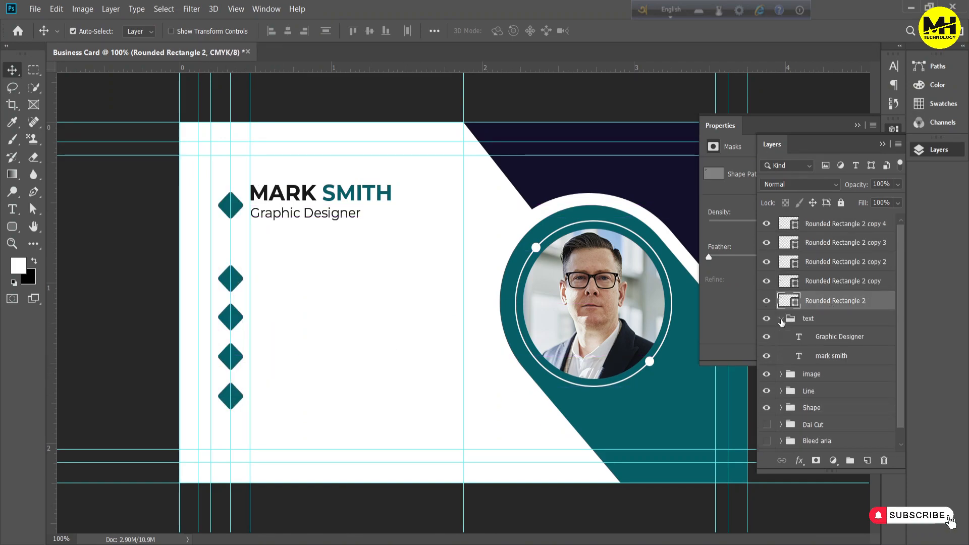
left_click_drag(827, 308, 827, 331)
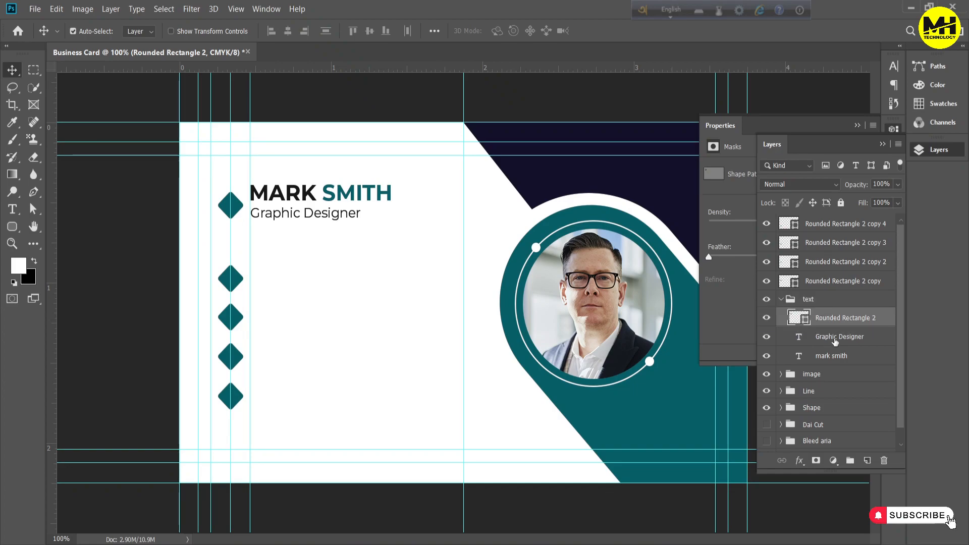
left_click(818, 347, "shift")
Try several alignment options on the diamond, name and job-title layers, undoing each one
left_click(291, 34)
key("ctrl+z")
left_click(370, 31)
key("ctrl+z")
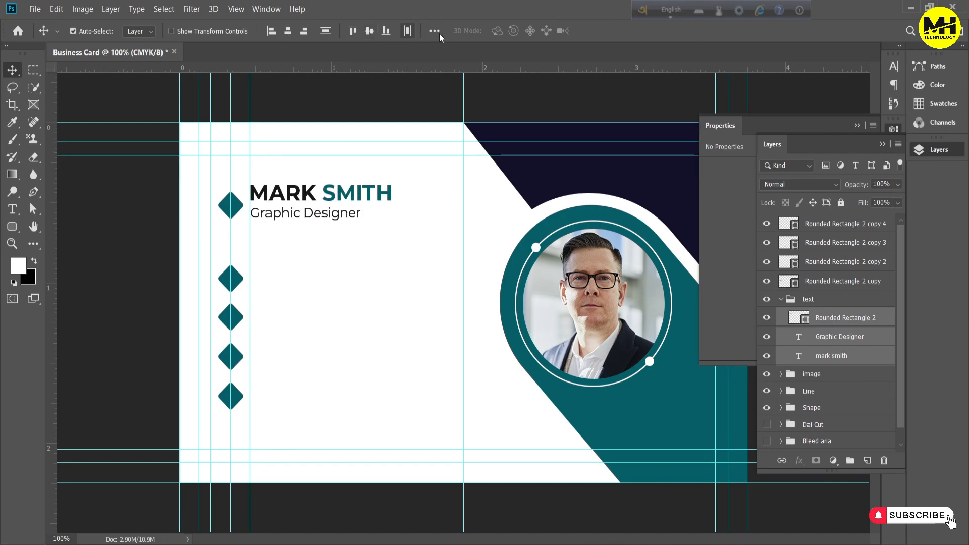
left_click(435, 30)
left_click(472, 66)
key("ctrl+z")
Line the diamond up vertically with the name and job title, leaving only the diamond layer selected
left_click(396, 109)
left_click(778, 337)
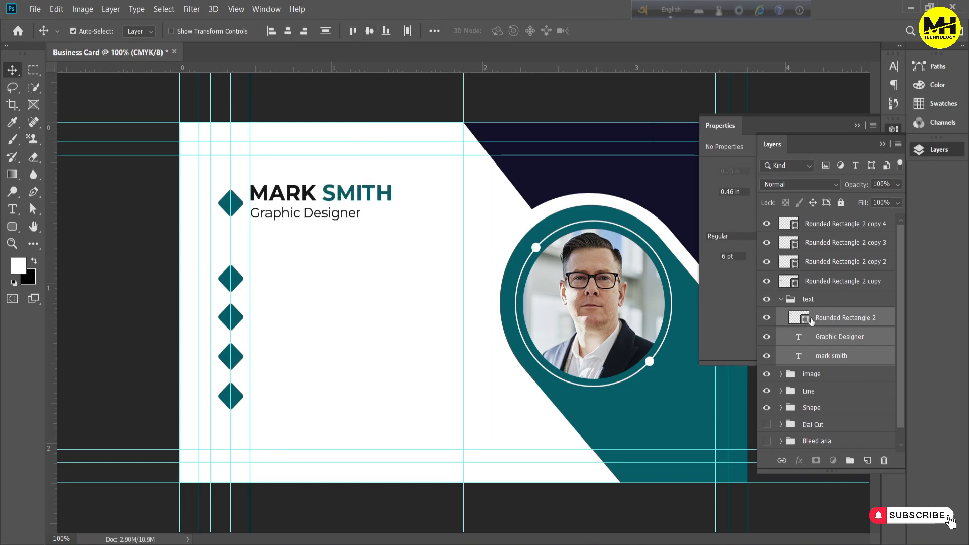
left_click(820, 319)
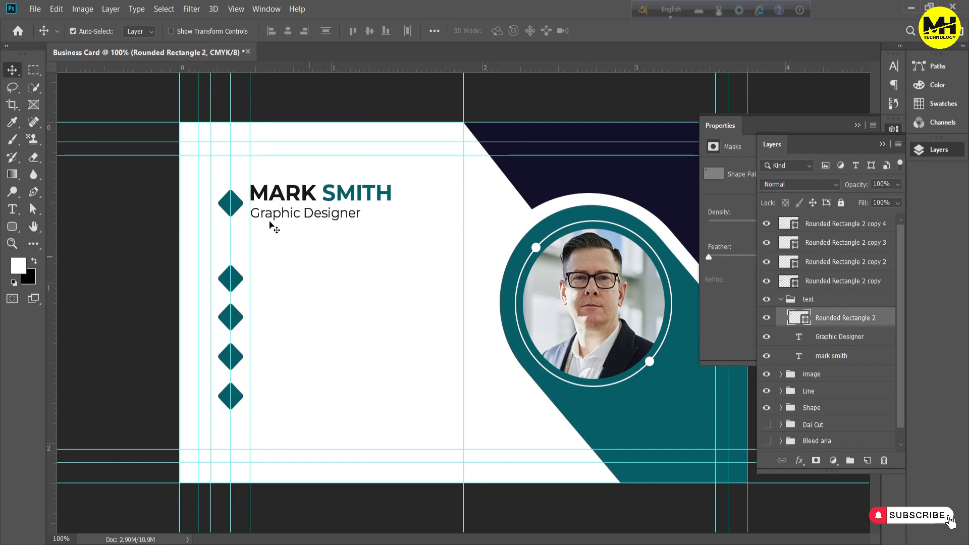
Place the 031-man-in-suit-and-tie icon as embedded, shrink it and centre it on the diamond beside the name
left_click(31, 9)
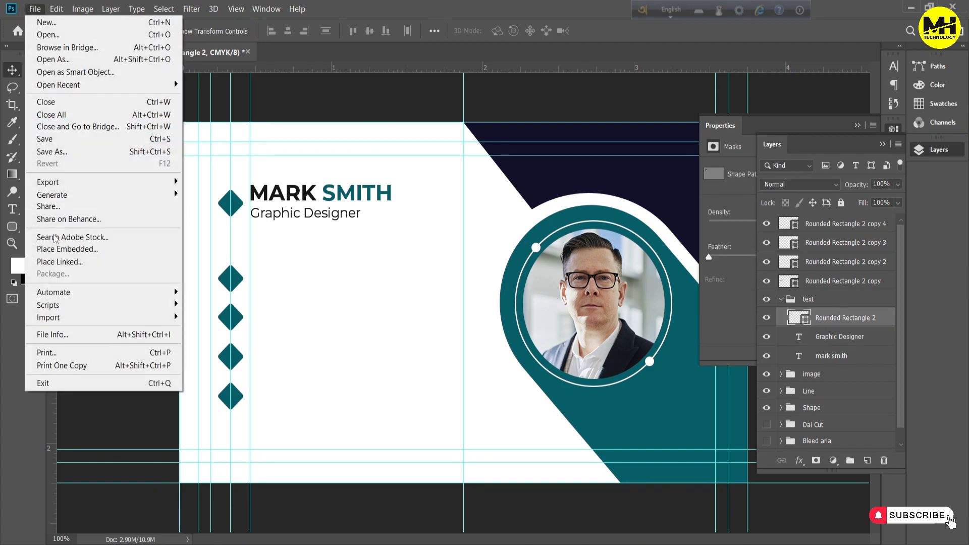
left_click(67, 249)
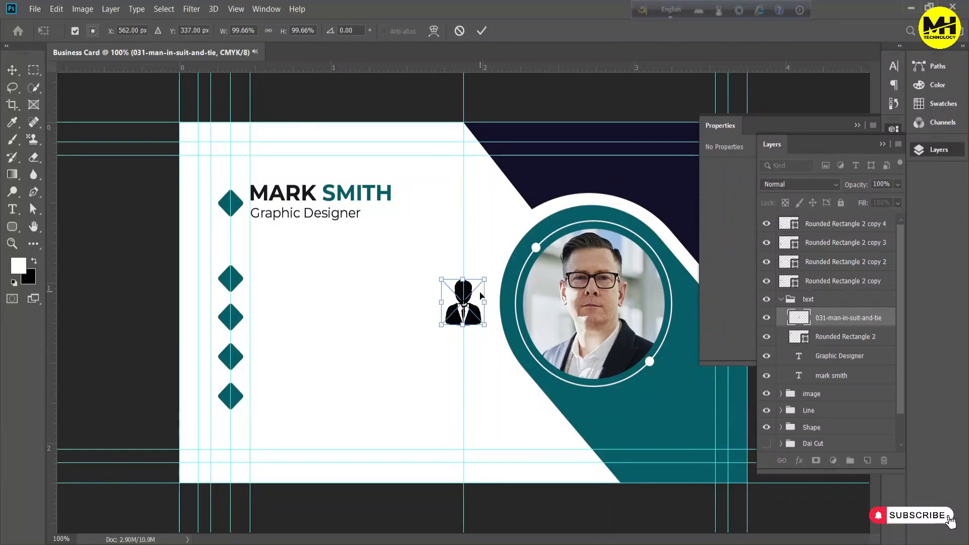
scroll(283, 349, "up", 5)
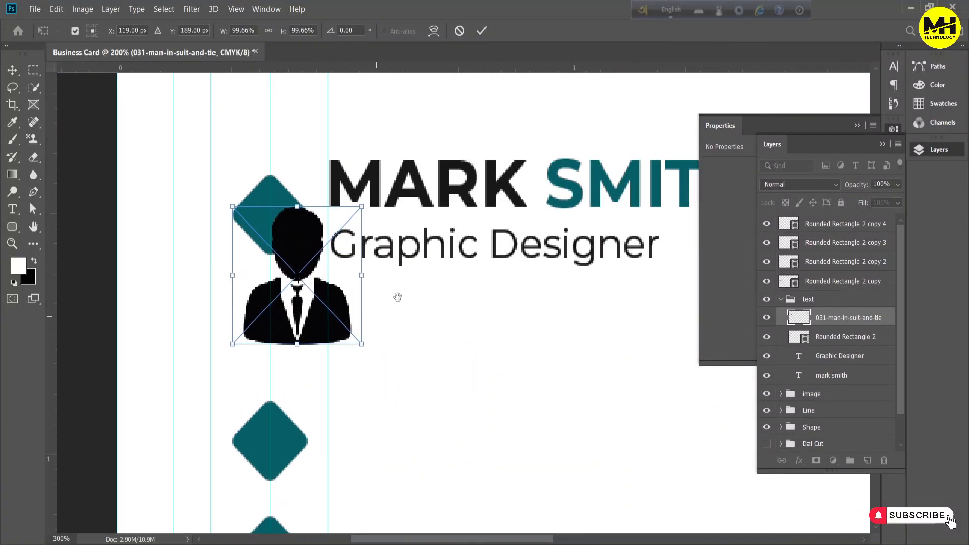
left_click_drag(402, 397, 336, 289)
key("Return")
left_click(853, 337, "shift")
left_click(290, 32)
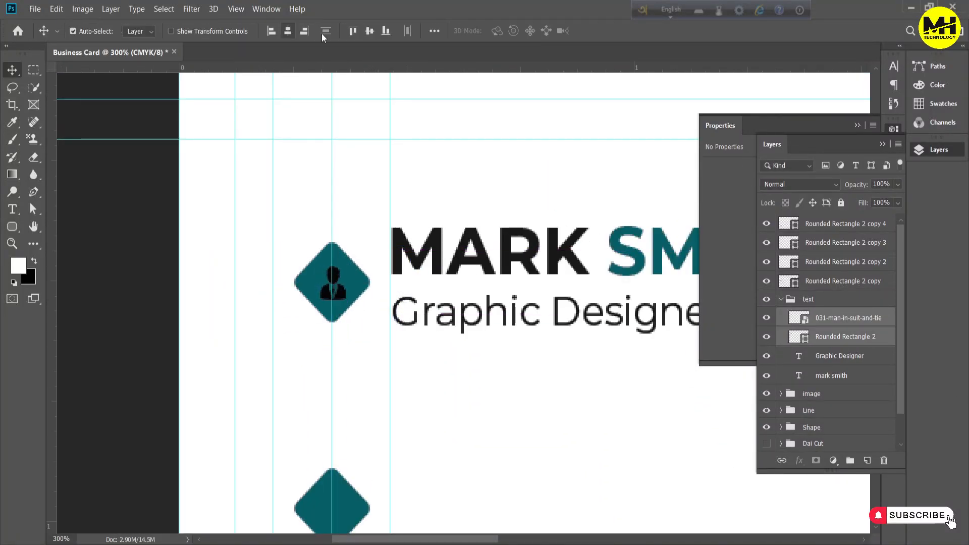
Rename the man icon layer 123 and give it a white Color Overlay
double_click(862, 319)
type("123")
key("Return")
double_click(874, 324)
left_click(532, 390)
key("Return")
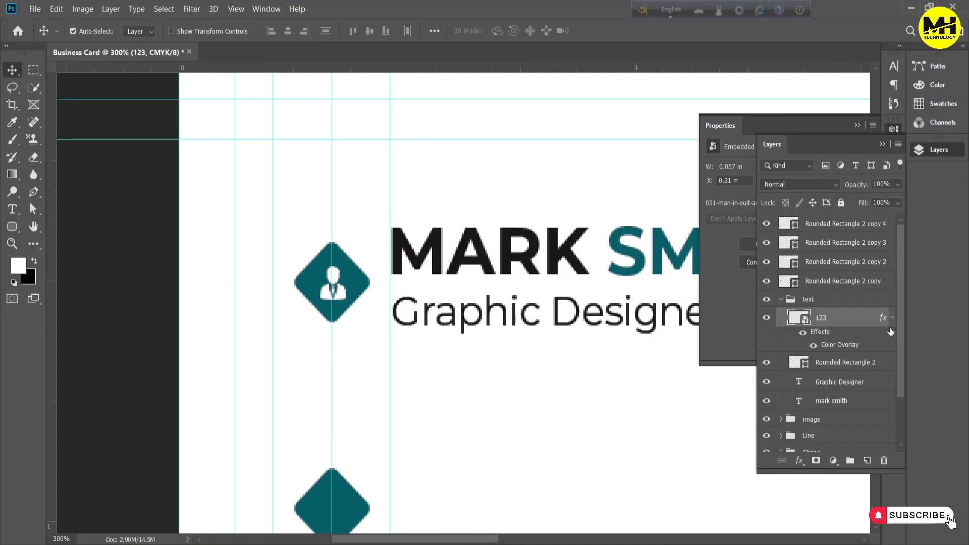
left_click(892, 317)
key("ctrl+t")
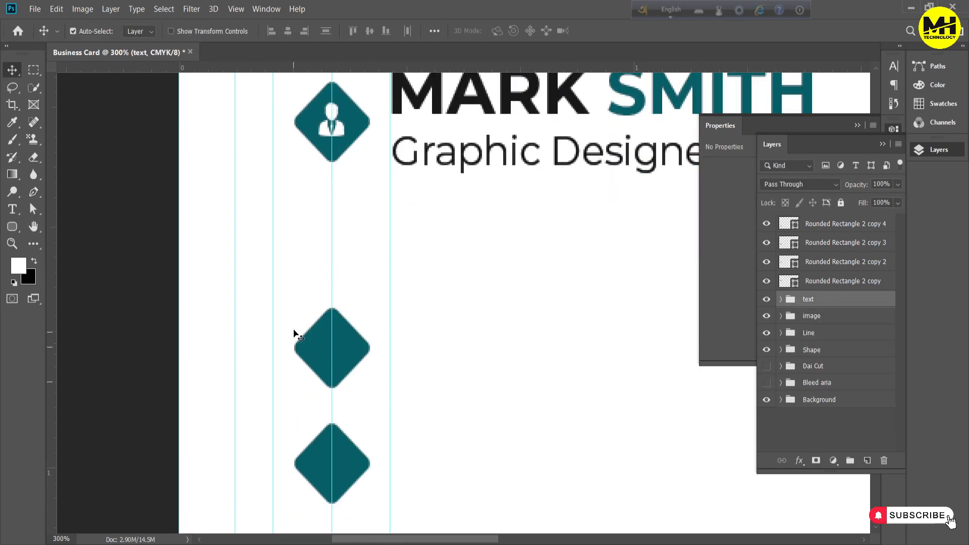
Hide the text group and place a copy of the Graphic Designer text beside the first contact diamond
left_click_drag(848, 356, 811, 290)
left_click(781, 319)
left_click(767, 318)
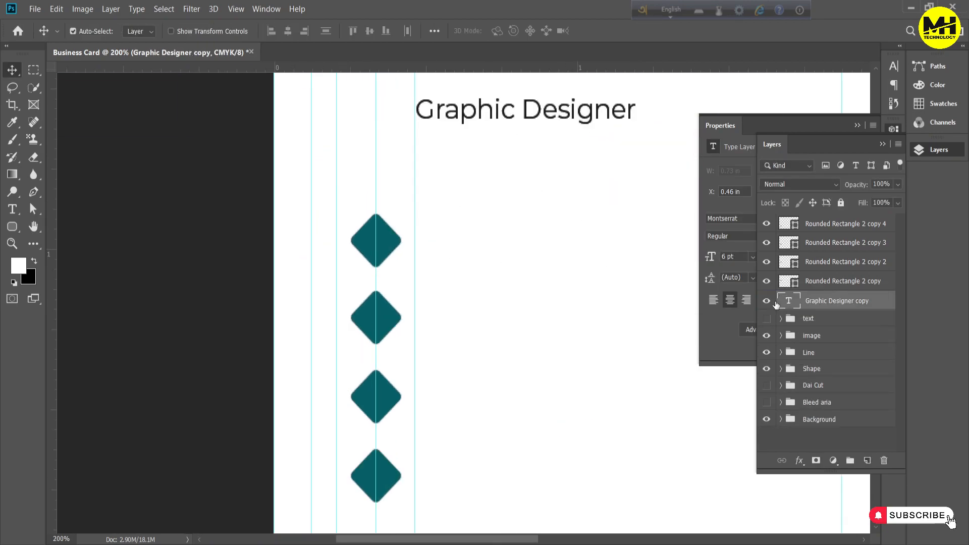
left_click_drag(603, 114, 601, 243)
Replace the copied job title with the contact's phone number, including a plus sign before the country code
double_click(788, 301)
type("(123)-456-7890")
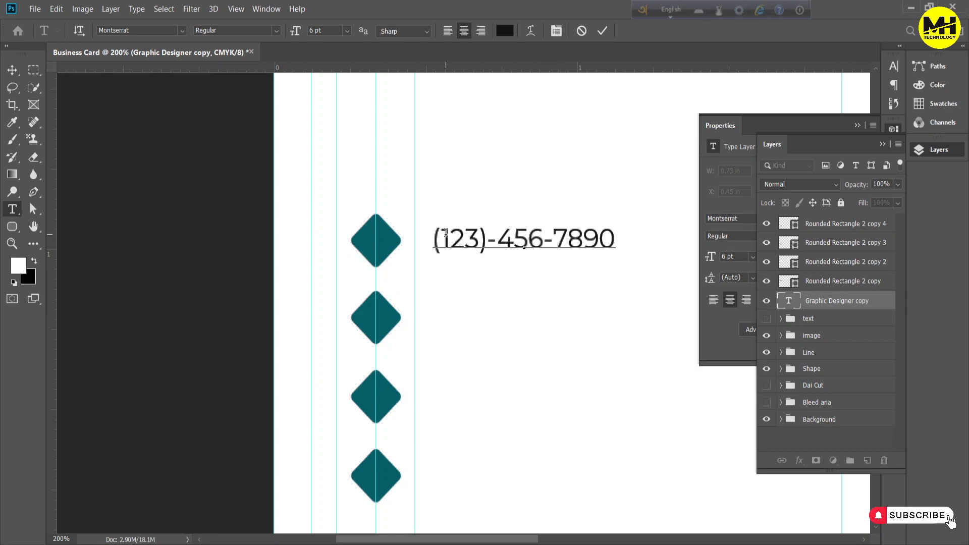
left_click(446, 234)
type("+")
left_click(602, 31)
Line the phone number up with the text guide and rename the four contact diamond layers 1, 2, 3 and 4
key("v")
left_click(498, 246)
left_click_drag(498, 245, 486, 245)
left_click(809, 289)
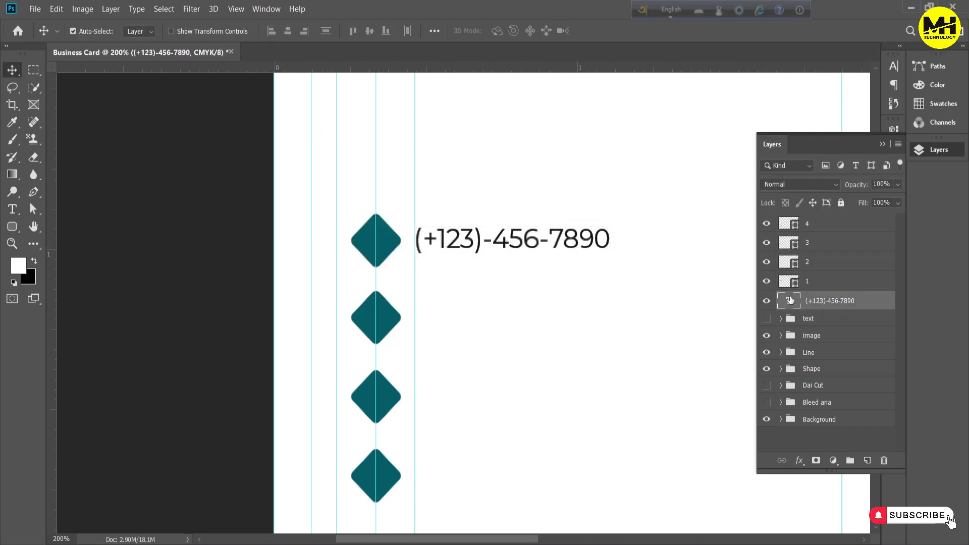
Place the telephone-call icon as embedded and fit it onto the first contact diamond
left_click(35, 9)
left_click(55, 230)
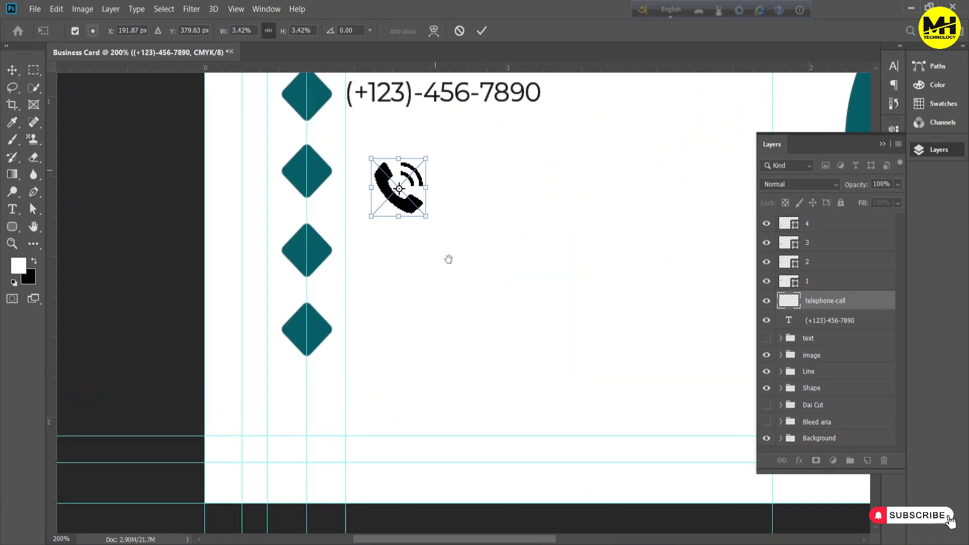
scroll(448, 259, "up", 3)
left_click_drag(428, 344, 340, 272)
key("Return")
Raise the telephone-call layer above diamond 1, colour the icon white and group the two layers
left_click_drag(833, 301, 861, 282)
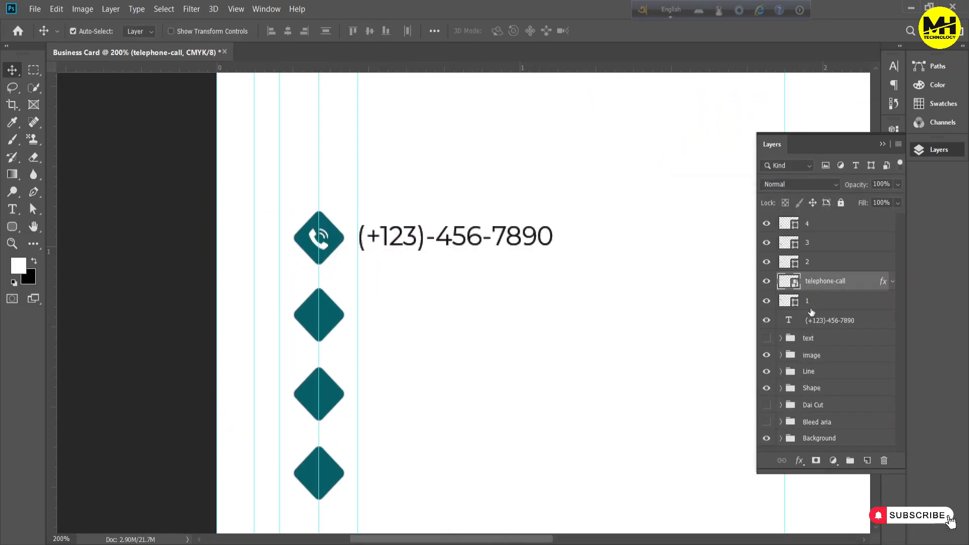
left_click(812, 320, "shift")
key("ctrl+g")
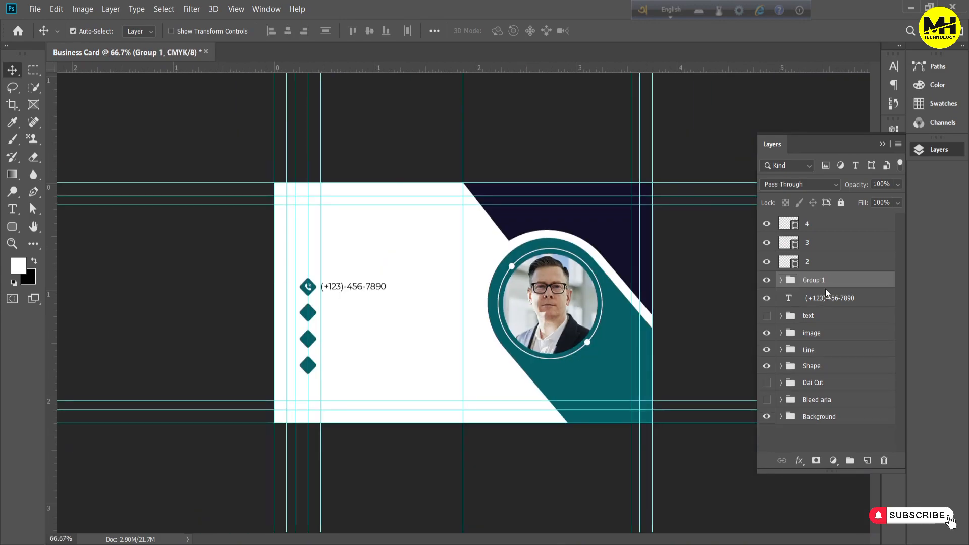
Name the telephone icon group Call and move the phone-number text layer into it
left_click(784, 281)
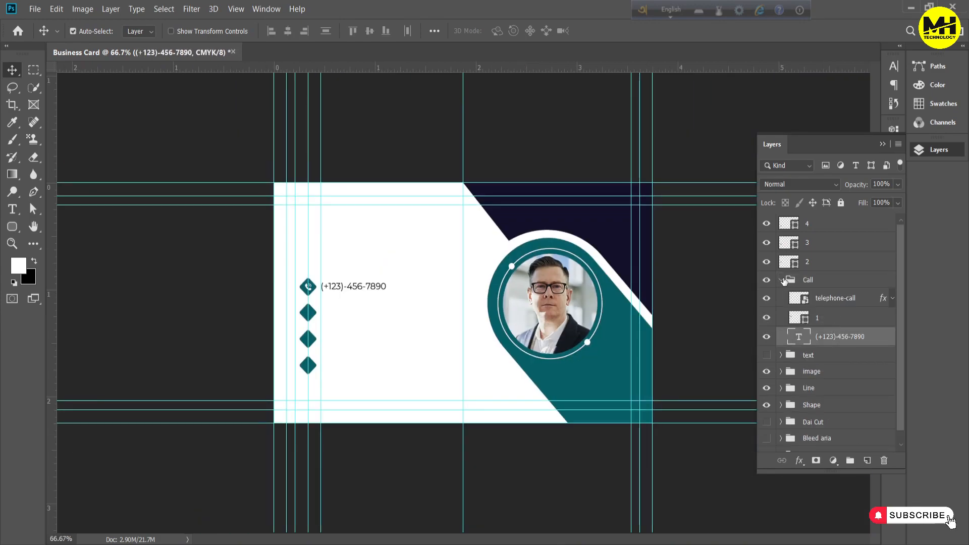
left_click(783, 281)
left_click(767, 262)
left_click(766, 262)
left_click(781, 280)
left_click(838, 336)
Duplicate the phone-number text beside the second contact diamond and move the copy out of the Call group
scroll(355, 299, "up", 2)
left_click_drag(342, 266, 342, 343)
left_click_drag(832, 333, 834, 281)
left_click(782, 300)
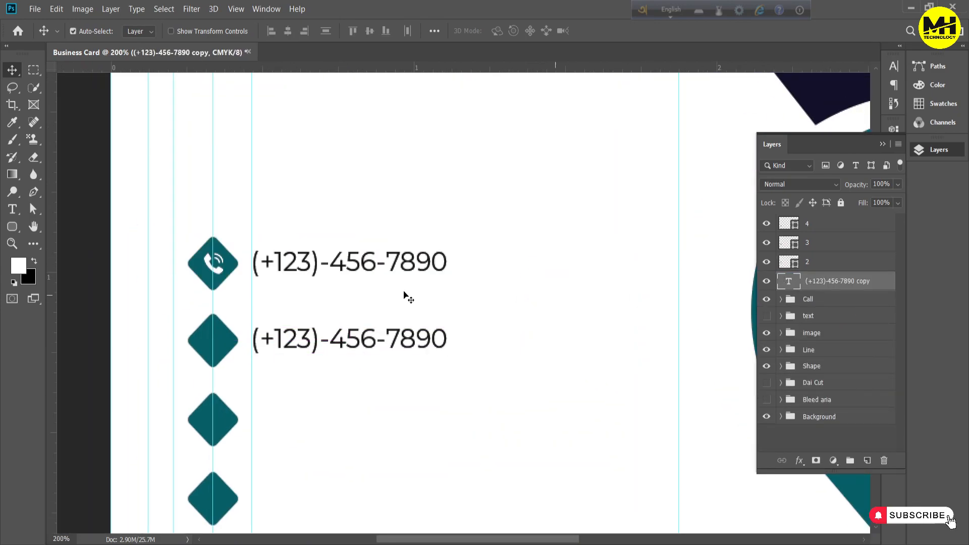
Replace the copied phone number with the contact's e-mail address and align it to the text guide
scroll(520, 298, "down", 2)
double_click(795, 283)
type("www.yourmail")
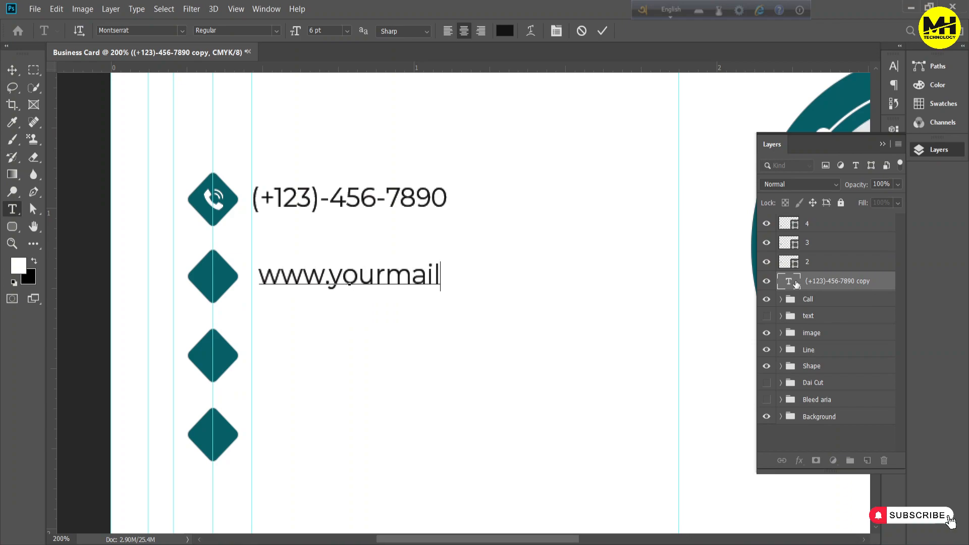
key("BackSpace")
key("BackSpace")
key("BackSpace")
key("BackSpace")
key("BackSpace")
key("BackSpace")
key("BackSpace")
key("BackSpace")
type("website@emag")
key("BackSpace")
key("BackSpace")
key("BackSpace")
key("BackSpace")
key("BackSpace")
type("@gmail.com")
left_click(12, 70)
left_click_drag(445, 275, 512, 275)
Place the envelope icon as embedded, shrink it and move it onto the second contact diamond
scroll(530, 331, "down", 1)
left_click(35, 9)
left_click(61, 253)
double_click(214, 152)
scroll(469, 340, "up", 3)
left_click_drag(149, 76, 573, 489)
scroll(573, 489, "down", 2)
left_click_drag(573, 484, 296, 233)
left_click_drag(277, 171, 508, 417)
left_click_drag(526, 433, 218, 318)
Scale the envelope icon down to fit inside the second contact diamond
scroll(301, 299, "up", 1)
left_click_drag(380, 385, 348, 351)
left_click_drag(312, 313, 315, 318)
key("Return")
Raise the envelope layer above diamond 2, fine-tune its size and centre it vertically on the diamond
left_click_drag(828, 282, 828, 254)
key("ctrl+t")
left_click_drag(347, 351, 349, 354)
left_click_drag(316, 319, 313, 315)
key("Return")
left_click(829, 283, "ctrl")
left_click(370, 31)
Colour the envelope icon white and group it with its diamond and e-mail text as email
double_click(858, 262)
left_click(509, 390)
key("Return")
key("ctrl+g")
left_click(781, 262)
Duplicate the e-mail text beside the third contact diamond and move the copy out of the email group
left_click_drag(522, 350, 522, 468)
left_click_drag(828, 320, 829, 254)
left_click(781, 280)
scroll(640, 293, "up", 1)
scroll(640, 293, "down", 8)
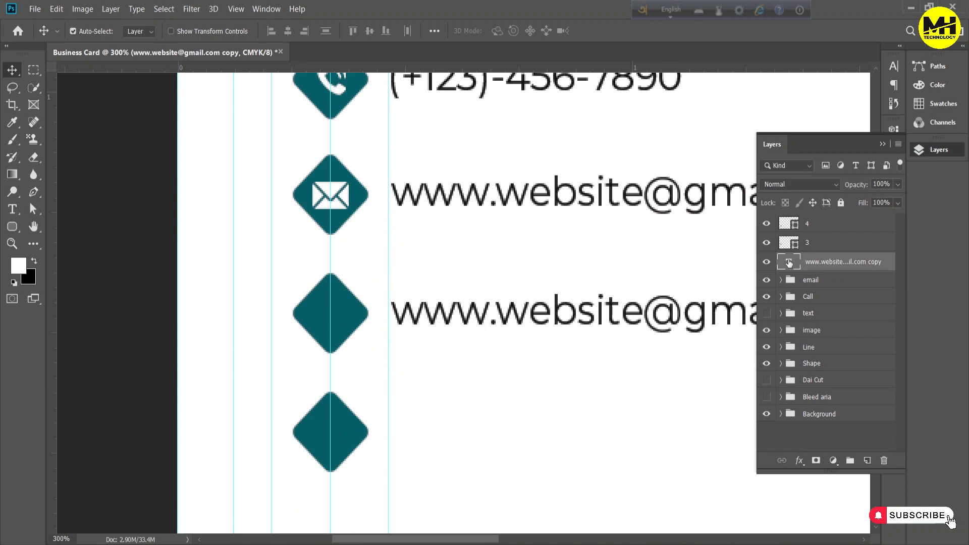
double_click(580, 318)
key("Right")
key("Right")
key("Right")
key("Right")
key("Delete")
key("Delete")
key("Delete")
key("Delete")
key("Delete")
key("Delete")
type("url")
left_click(575, 378)
left_click_drag(536, 319, 488, 319)
Place the world icon as embedded and move it towards the third contact diamond
left_click(35, 9)
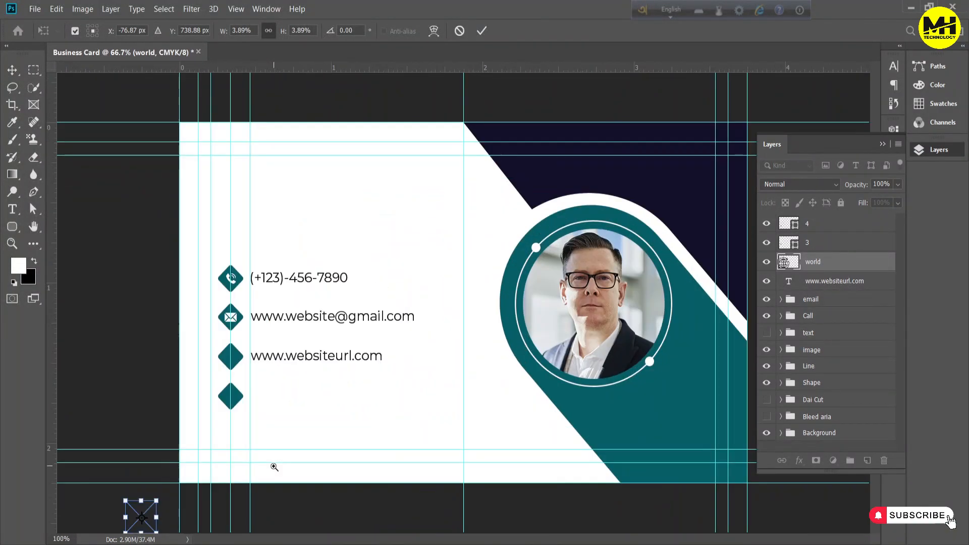
left_click(274, 467, "ctrl")
left_click_drag(358, 440, 343, 255)
key("Return")
Raise the world layer above diamond 3, fit the icon inside the diamond and colour it white
left_click_drag(852, 263, 852, 237)
key("ctrl+t")
left_click_drag(389, 206, 335, 263)
left_click_drag(329, 283, 339, 240)
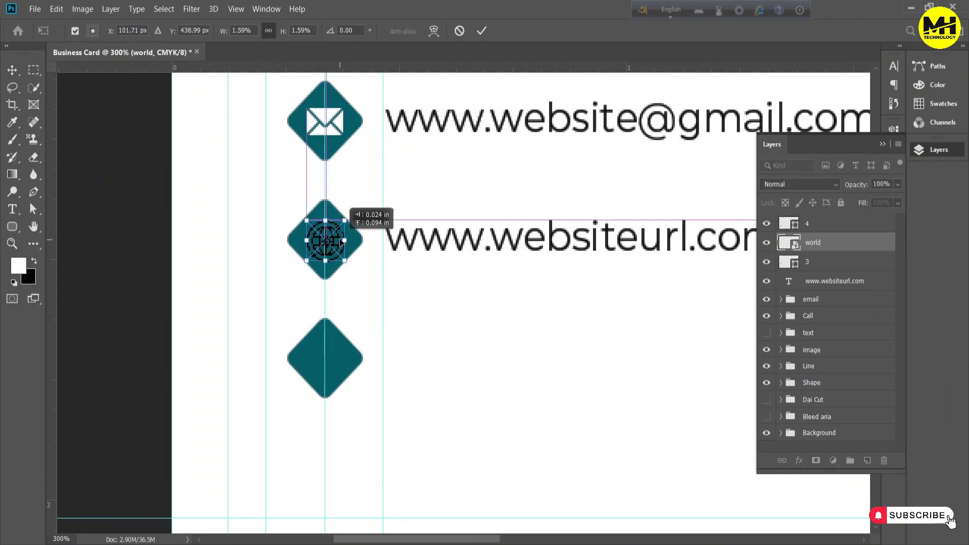
key("Return")
double_click(844, 244)
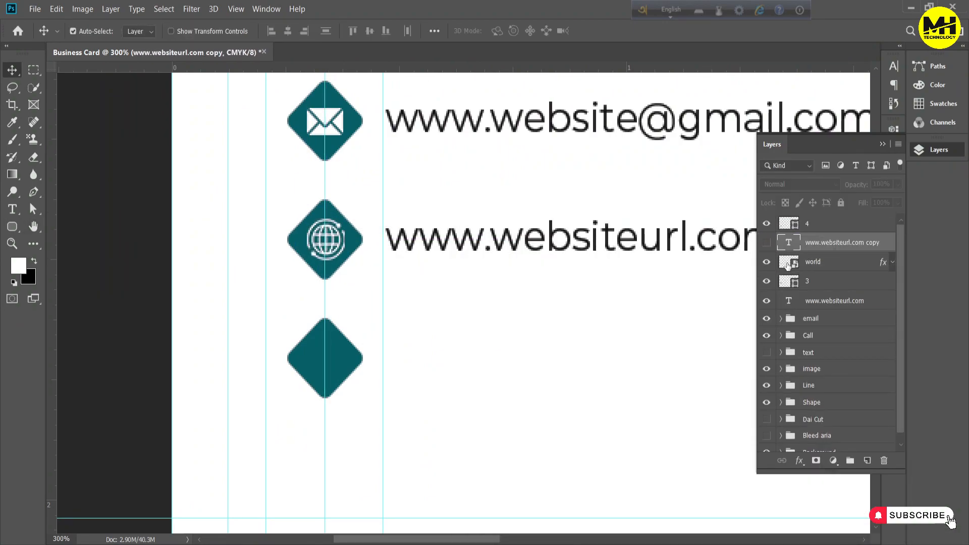
Group the world icon, diamond 3 and website text layers and name the group web
double_click(813, 260)
left_click(767, 242)
left_click(841, 243)
Place a copy of the website text beside the fourth contact diamond
key("ctrl+t")
left_click_drag(694, 253, 621, 362)
key("Return")
Change the copied text to "your address here" with "code-1212" on a second line and align it beside the fourth diamond
double_click(535, 375)
type("your address here")
key("Return")
type("code-1212")
key("shift+Home")
key("shift+Up")
left_click(602, 31)
left_click_drag(660, 353, 464, 340)
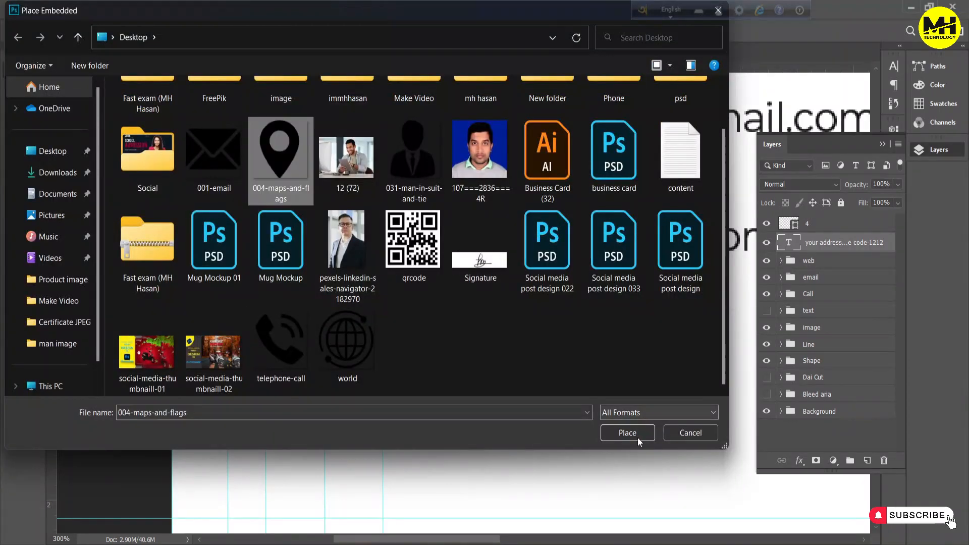
Place the 004-maps-and-flags icon and scale it down to fit inside the fourth contact diamond
left_click(623, 493)
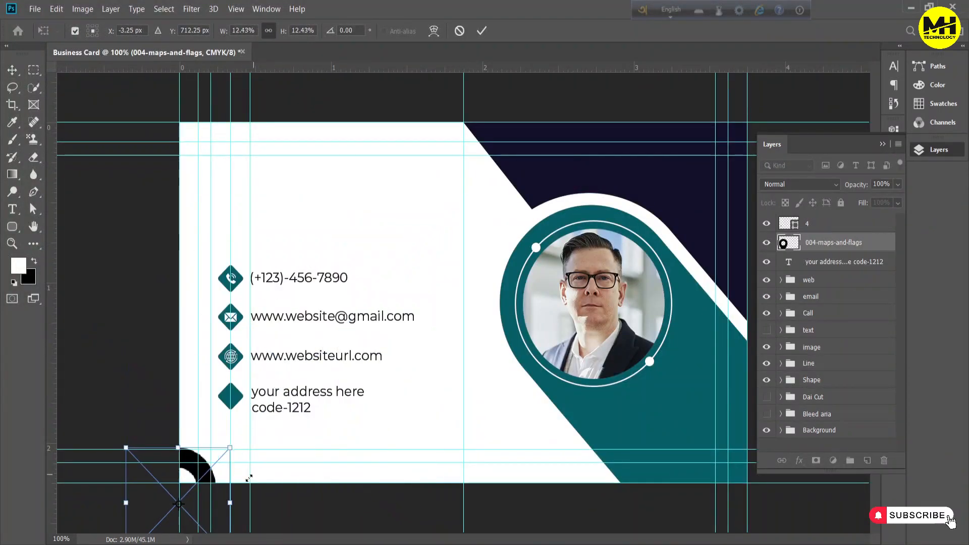
left_click_drag(217, 479, 255, 406)
scroll(222, 410, "up", 3)
left_click_drag(525, 413, 636, 441)
left_click_drag(486, 349, 381, 384)
key("Return")
Raise the 004-maps-and-flags layer above diamond 4 and give the icon a white Color Overlay
left_click_drag(838, 243, 838, 215)
left_click(833, 243, "ctrl")
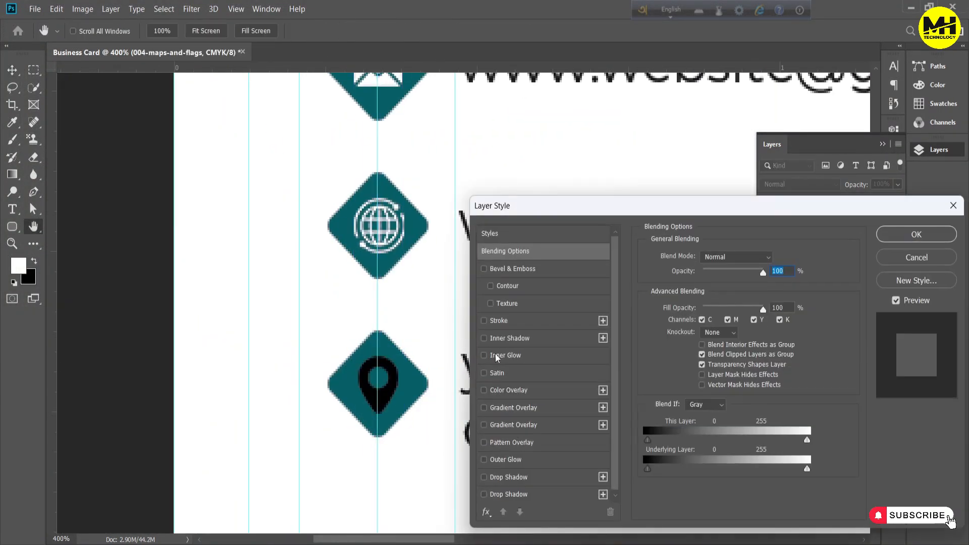
key("Return")
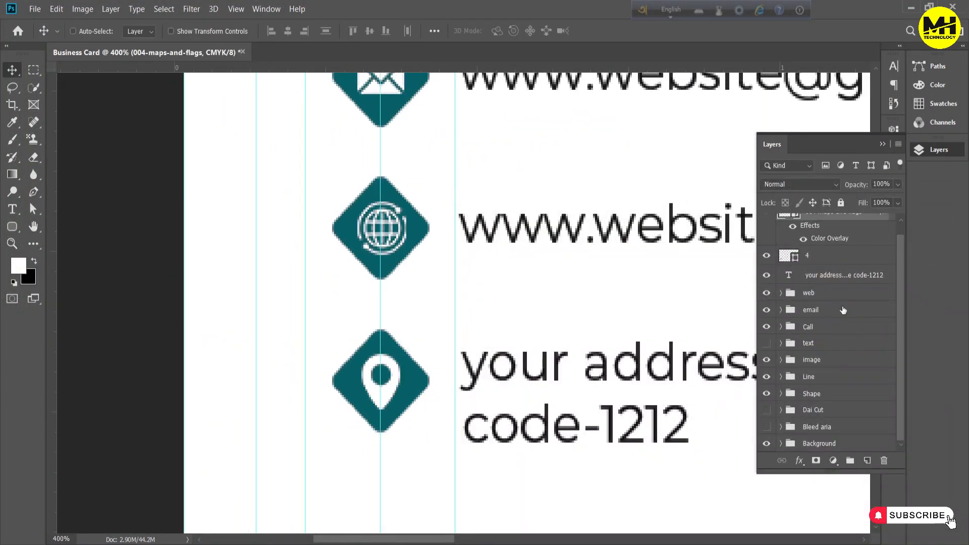
Examine the whole business card layout with its four contact lines
key("ctrl+minus")
key("ctrl+minus")
key("ctrl+minus")
key("ctrl+minus")
key("ctrl+minus")
key("ctrl+minus")
key("ctrl+minus")
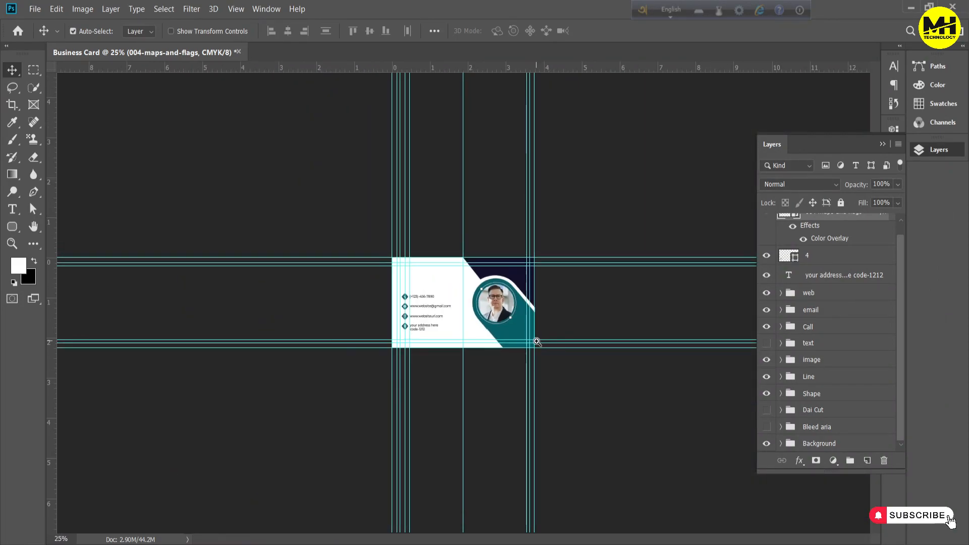
key("ctrl+plus")
key("ctrl+plus")
key("ctrl+plus")
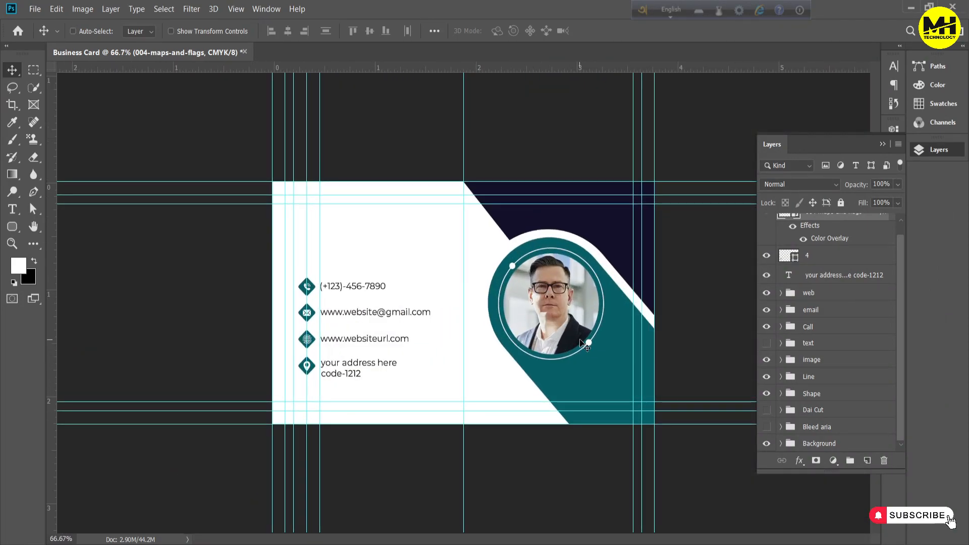
key("ctrl+plus")
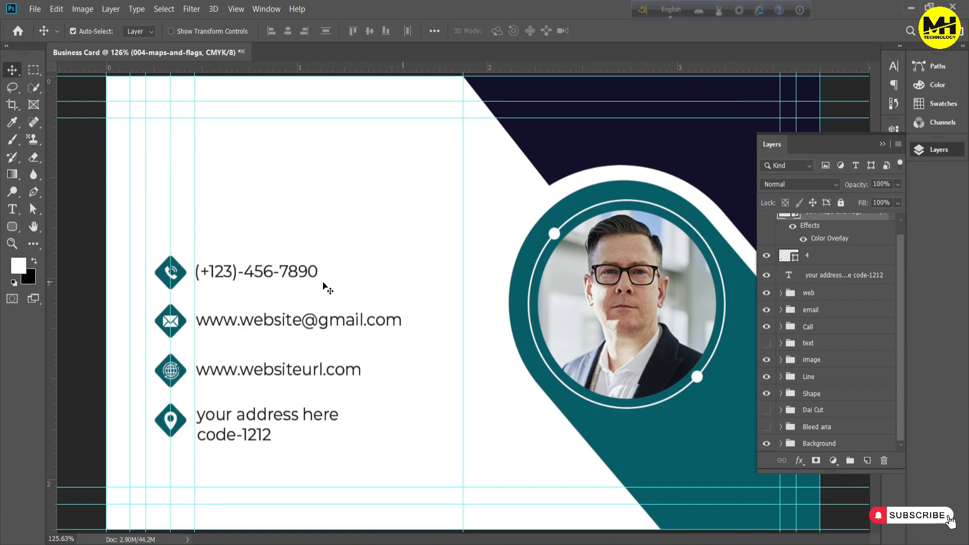
Group the map pin icon, diamond 4 and address text layers
scroll(831, 265, "up", 1)
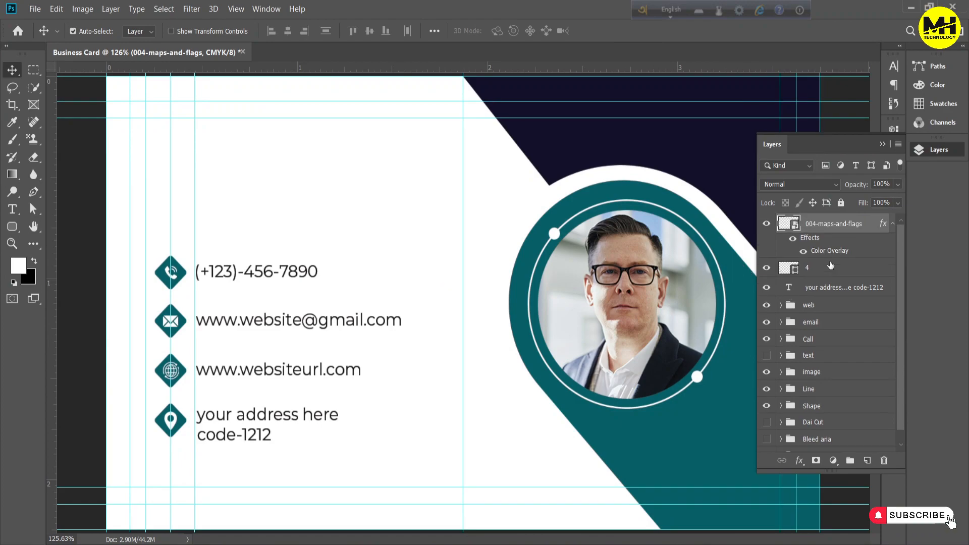
left_click(892, 227)
left_click(845, 270, "shift")
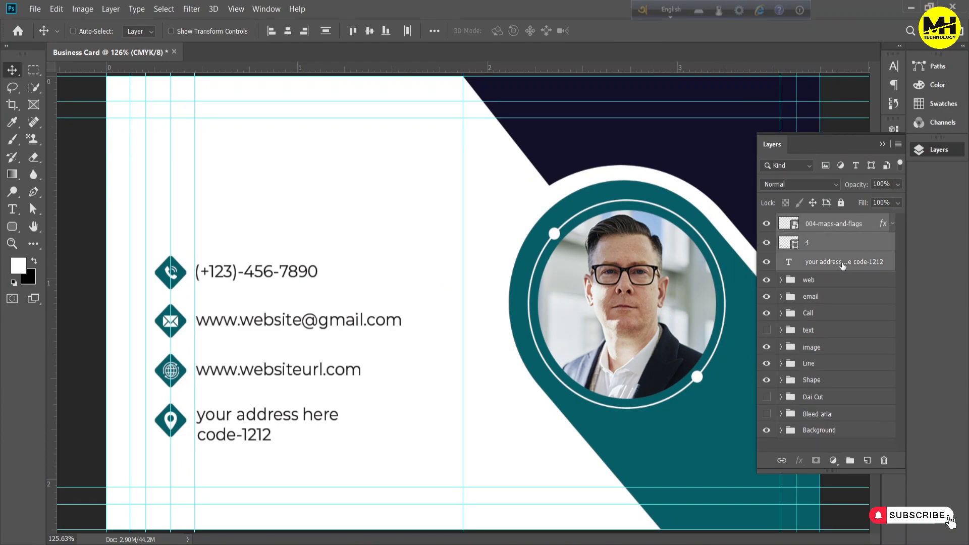
key("ctrl+g")
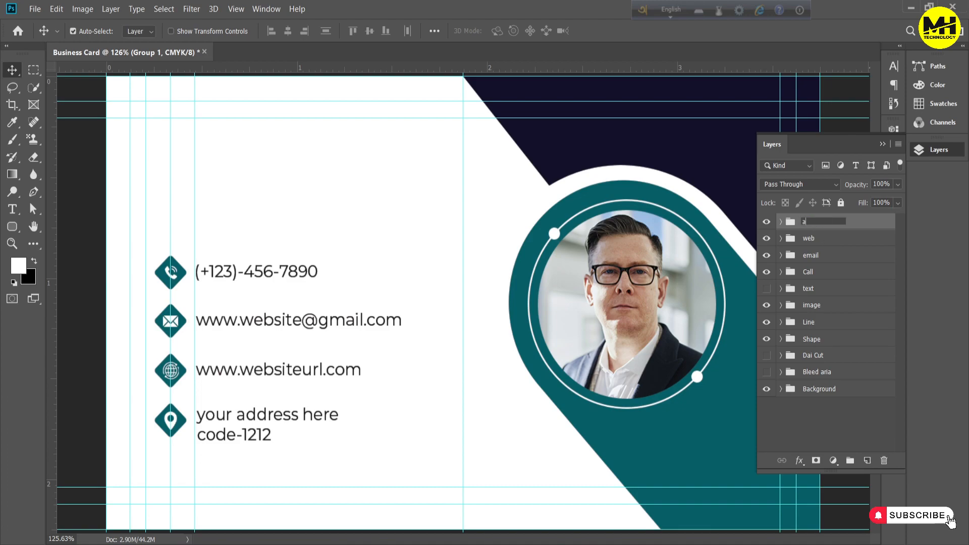
Group the four contact line groups under the name info and show the text group
left_click(812, 275, "shift")
key("ctrl+g")
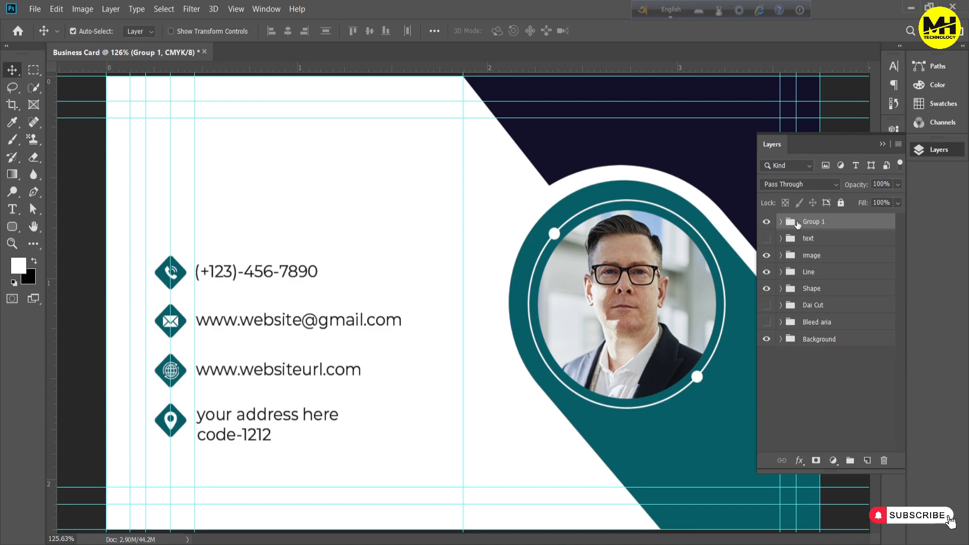
left_click(766, 239)
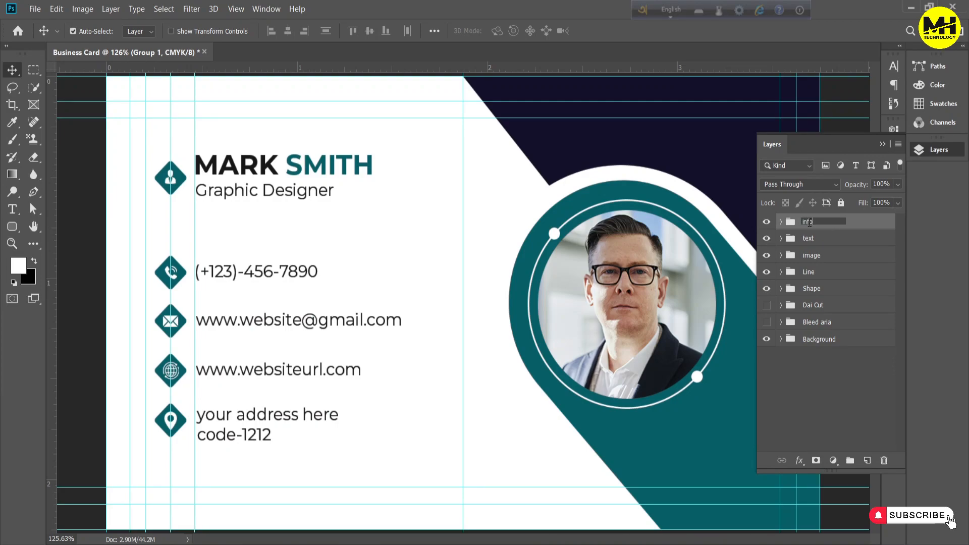
left_click(833, 239, "shift")
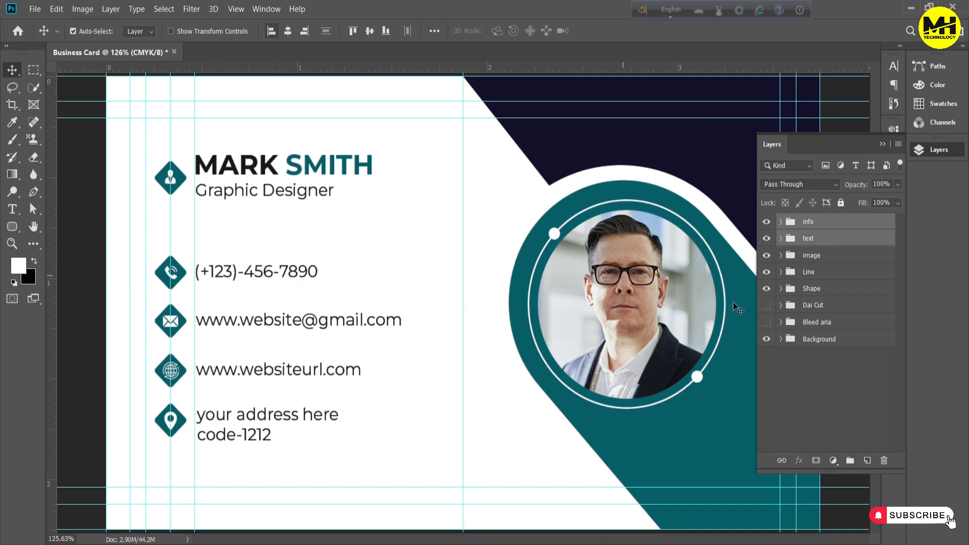
Recolour Shape 1 in the Shape group to turquoise 00a2b4
key("ctrl+1")
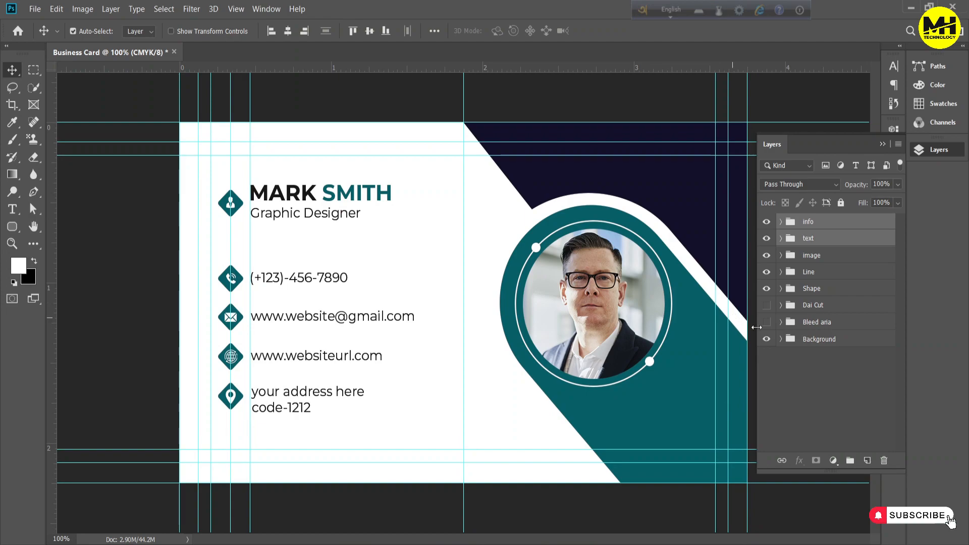
left_click(779, 290)
left_click(781, 288)
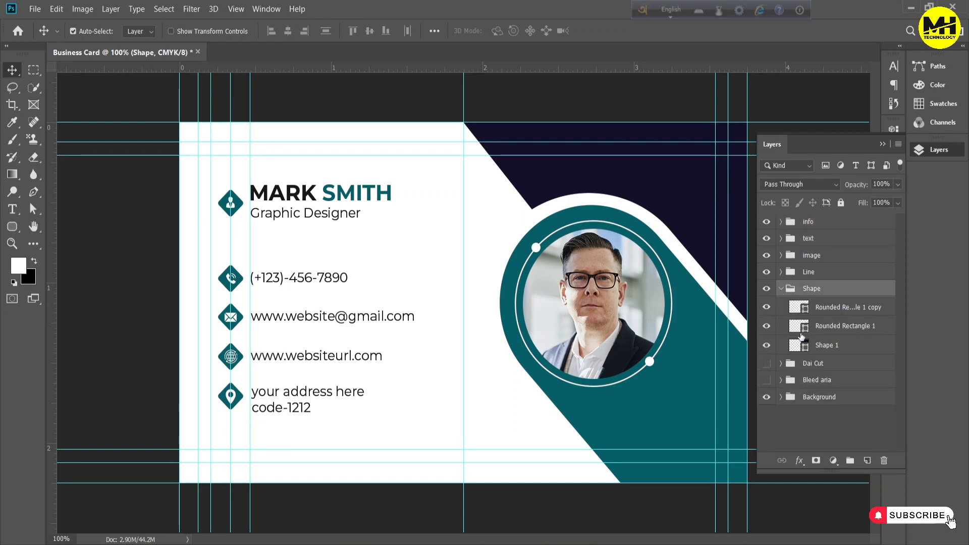
double_click(805, 348)
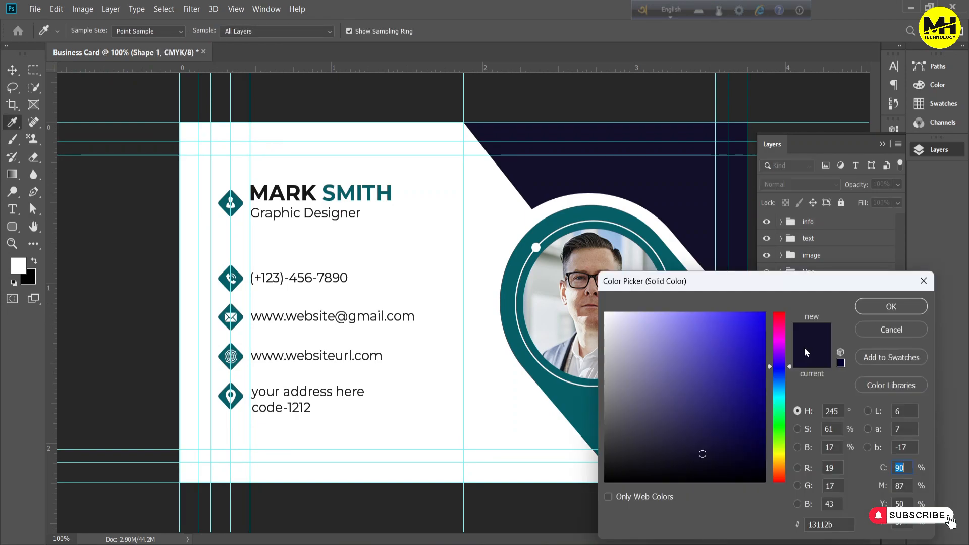
left_click(596, 401)
left_click(595, 402)
mouse_move(754, 410)
left_mouse_down()
mouse_move(750, 291)
mouse_move(759, 417)
mouse_move(757, 319)
mouse_move(771, 319)
mouse_move(782, 362)
left_mouse_up()
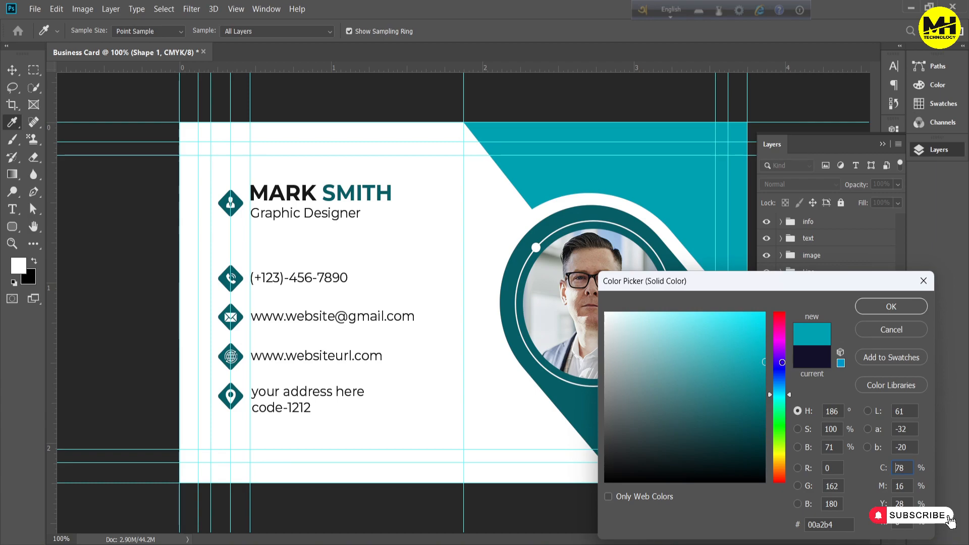
left_click(881, 307)
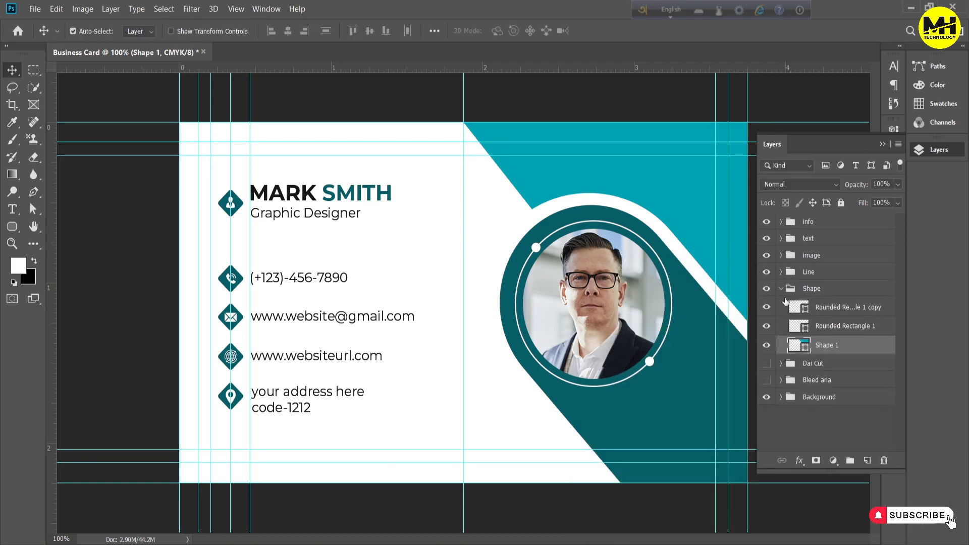
left_click(781, 290)
Open qrcode.png and sample a teal from the business card as the foreground colour
left_click(35, 8)
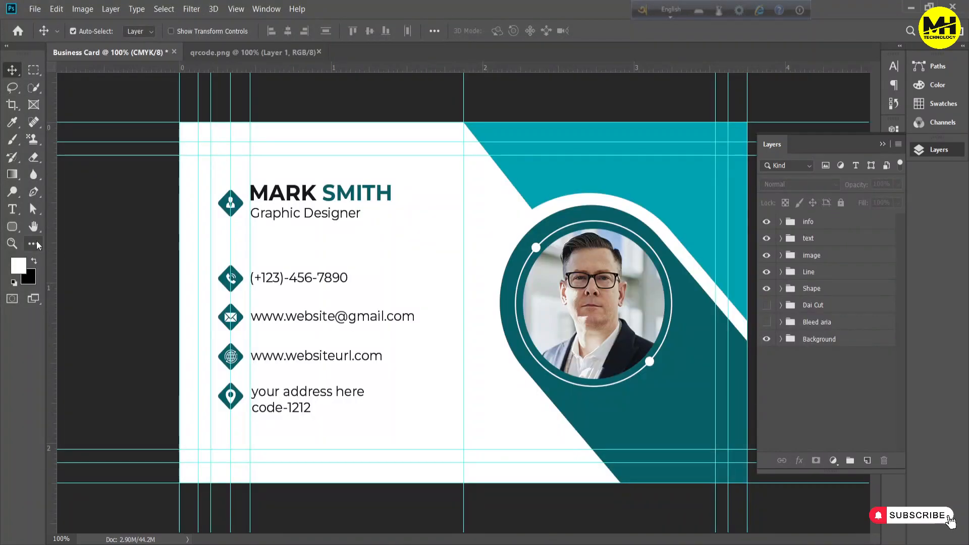
key("i")
left_click(673, 374)
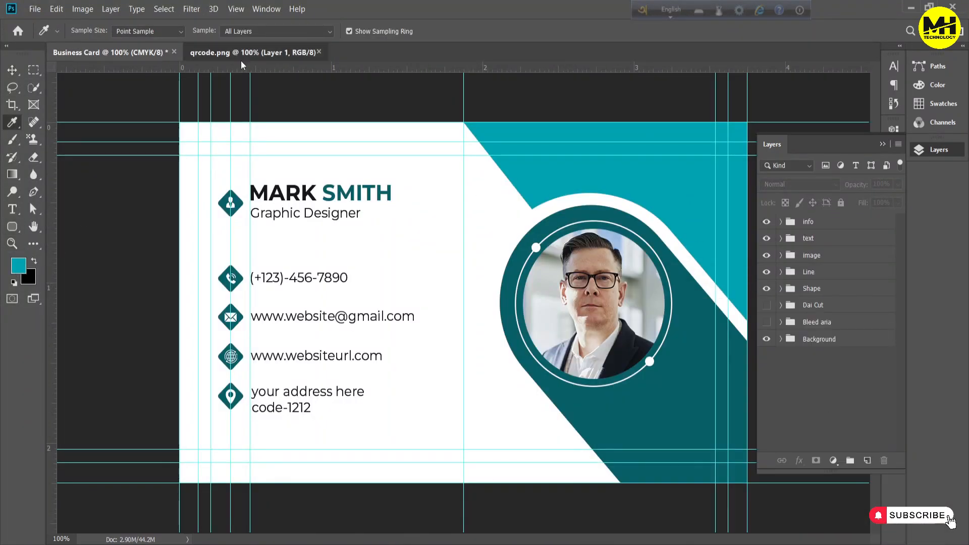
left_click(252, 52)
Fill the corner markers of the QR code with the turquoise foreground colour using Magic Wand selections
key("w")
left_click(423, 257)
key("alt+BackSpace")
left_click(420, 234)
key("alt+BackSpace")
left_click(510, 255)
key("alt+BackSpace")
left_click(509, 233)
key("alt+BackSpace")
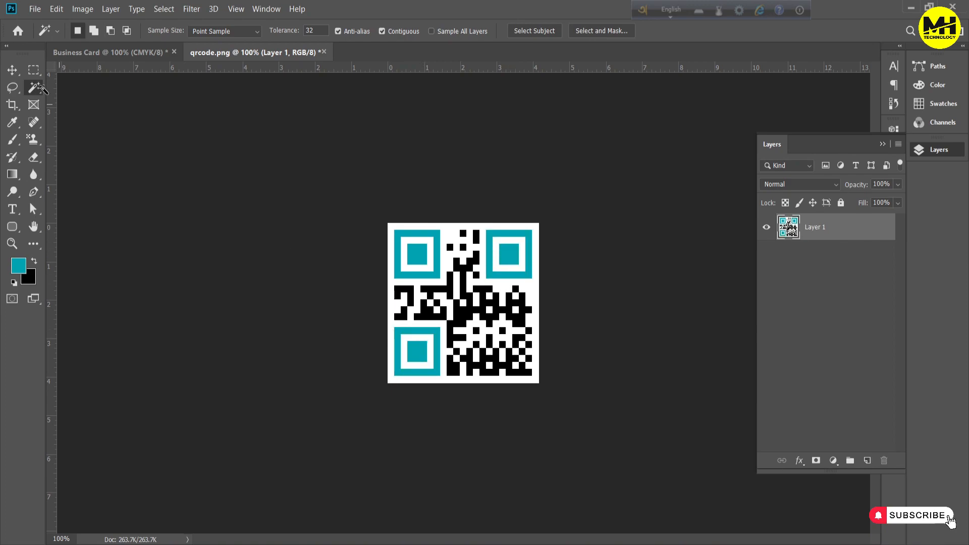
Copy the QR code into the Business Card document and convert its layer to a smart object
key("v")
left_click_drag(360, 194, 617, 362)
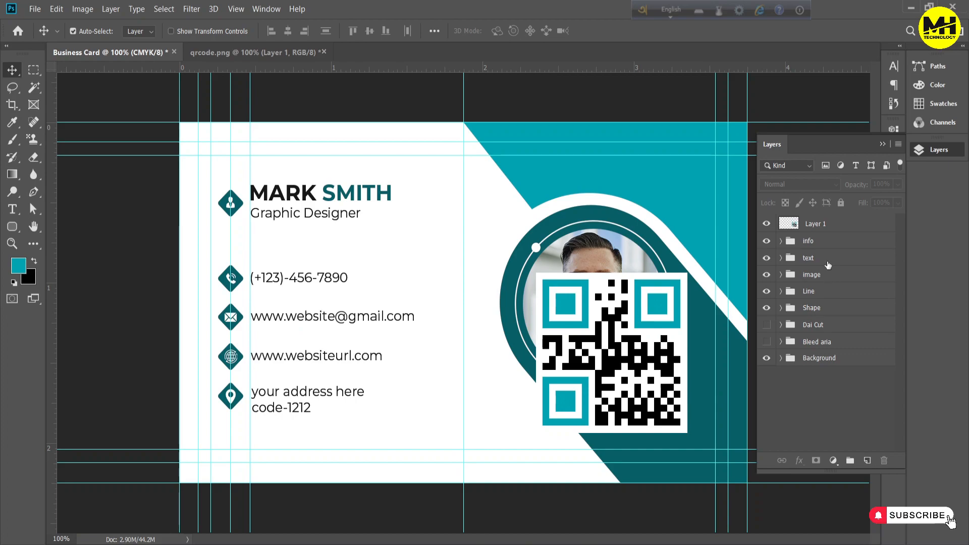
right_click(824, 228)
left_click(714, 173)
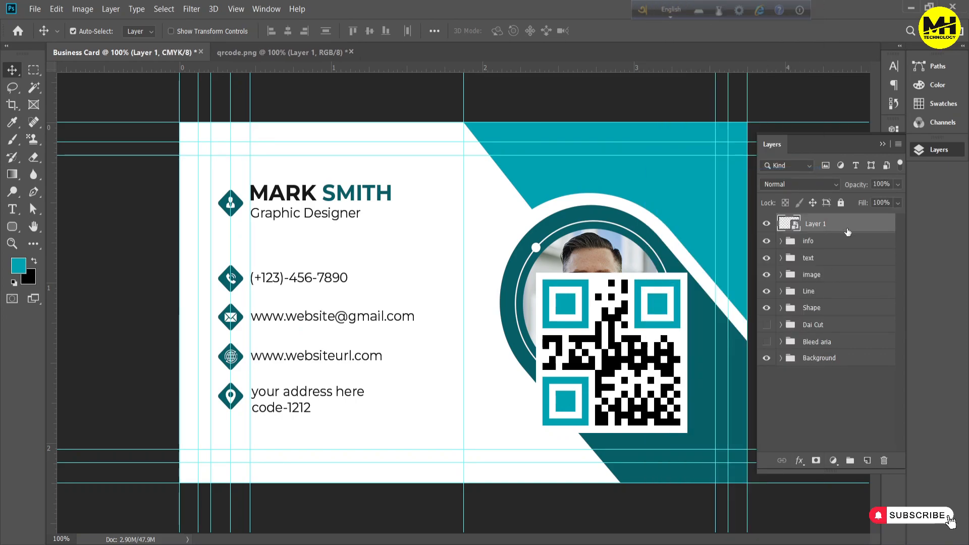
Scale the QR code to about 40.33% and position it in the lower-right corner of the card
key("ctrl+t")
left_click_drag(688, 273, 655, 386)
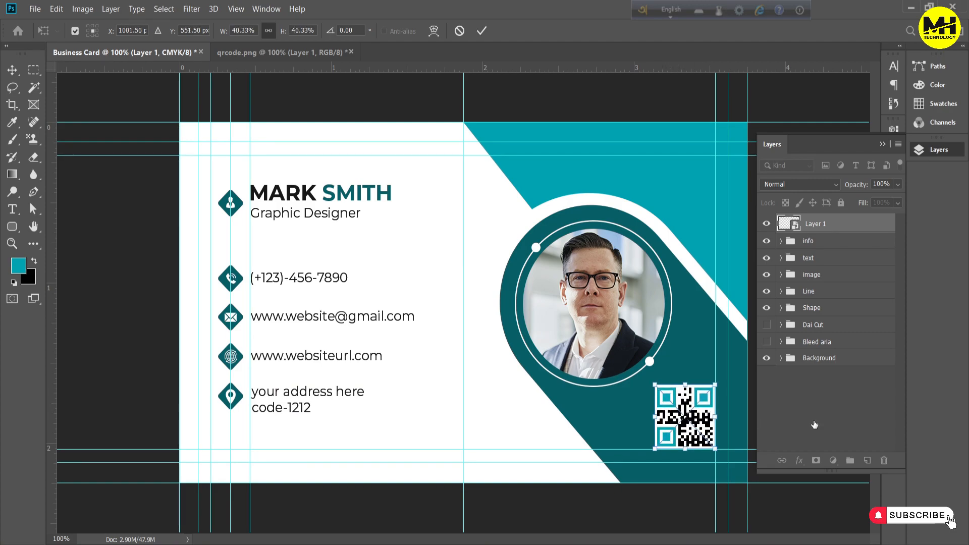
left_click(792, 420)
key("ctrl+minus")
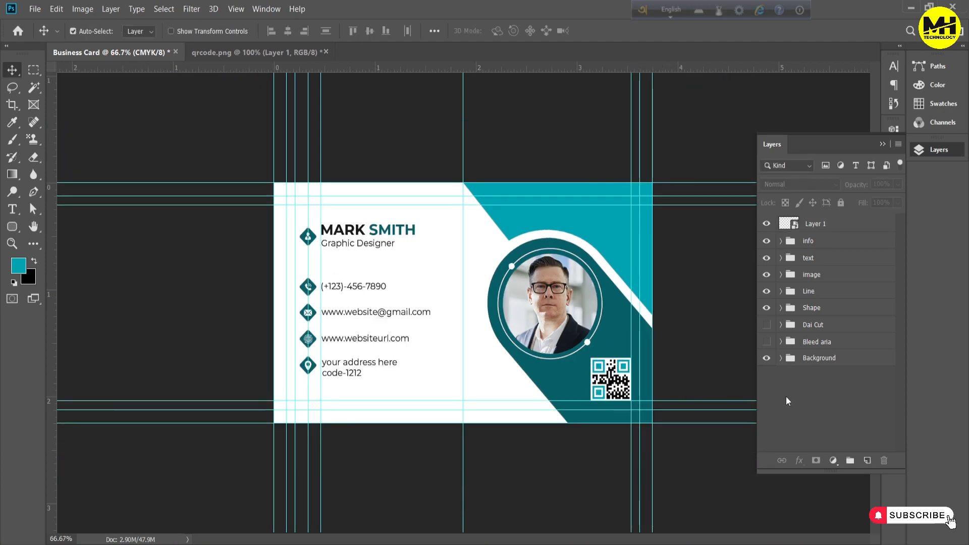
Nudge the QR code up and left, away from the card edge, and scale it to about 37.83%
left_click(832, 222)
left_click_drag(617, 381, 609, 374)
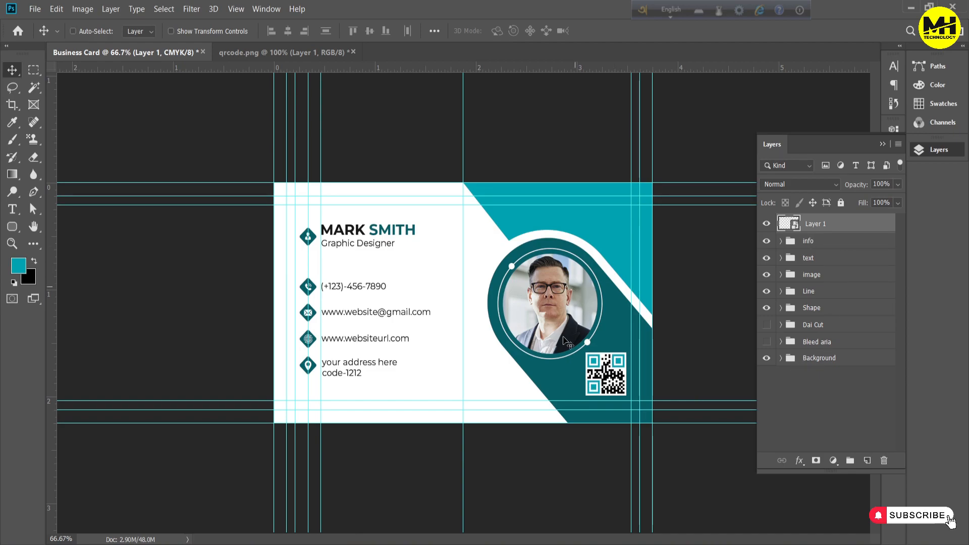
key("ctrl+t")
left_click_drag(586, 352, 589, 356)
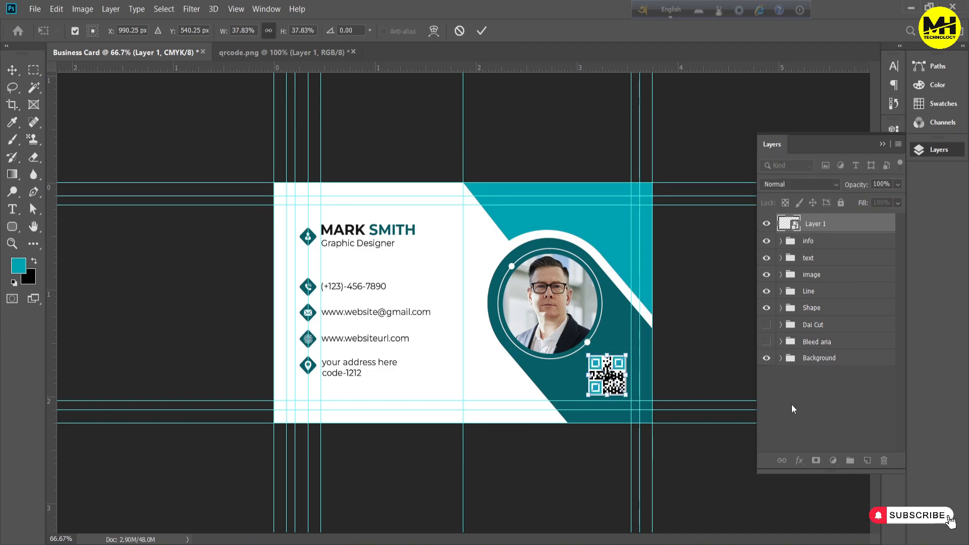
left_click(776, 386)
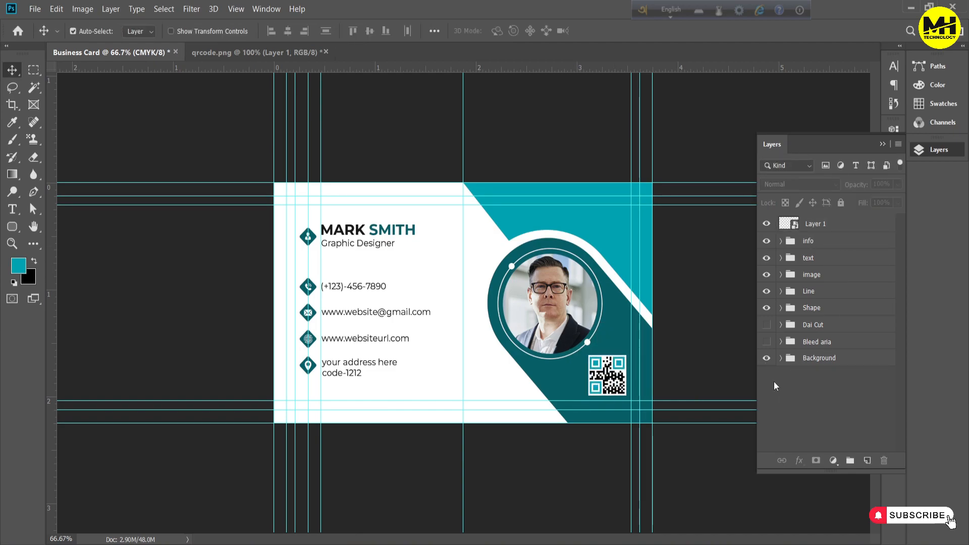
Put the QR code layer in a group named QR and collapse the group
left_click(822, 226)
key("ctrl+g")
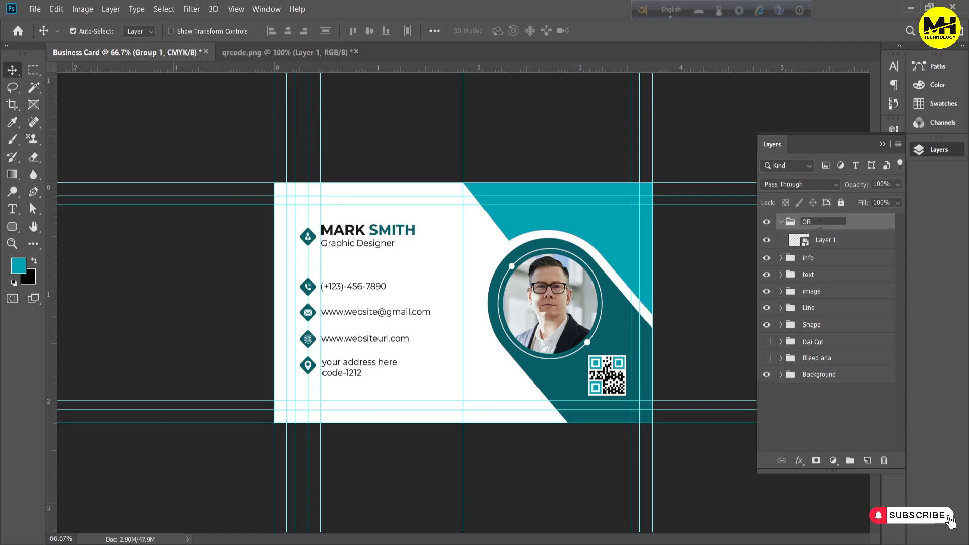
left_click(781, 222)
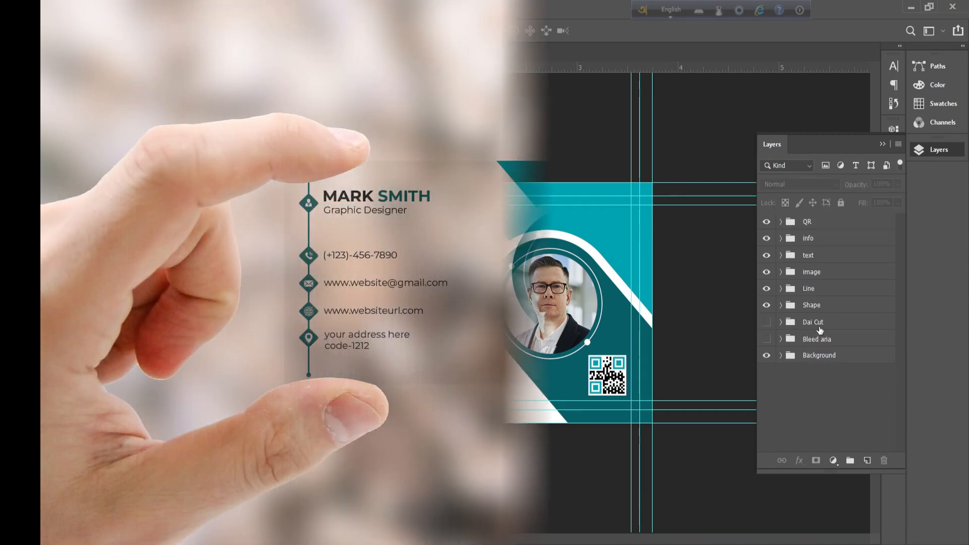